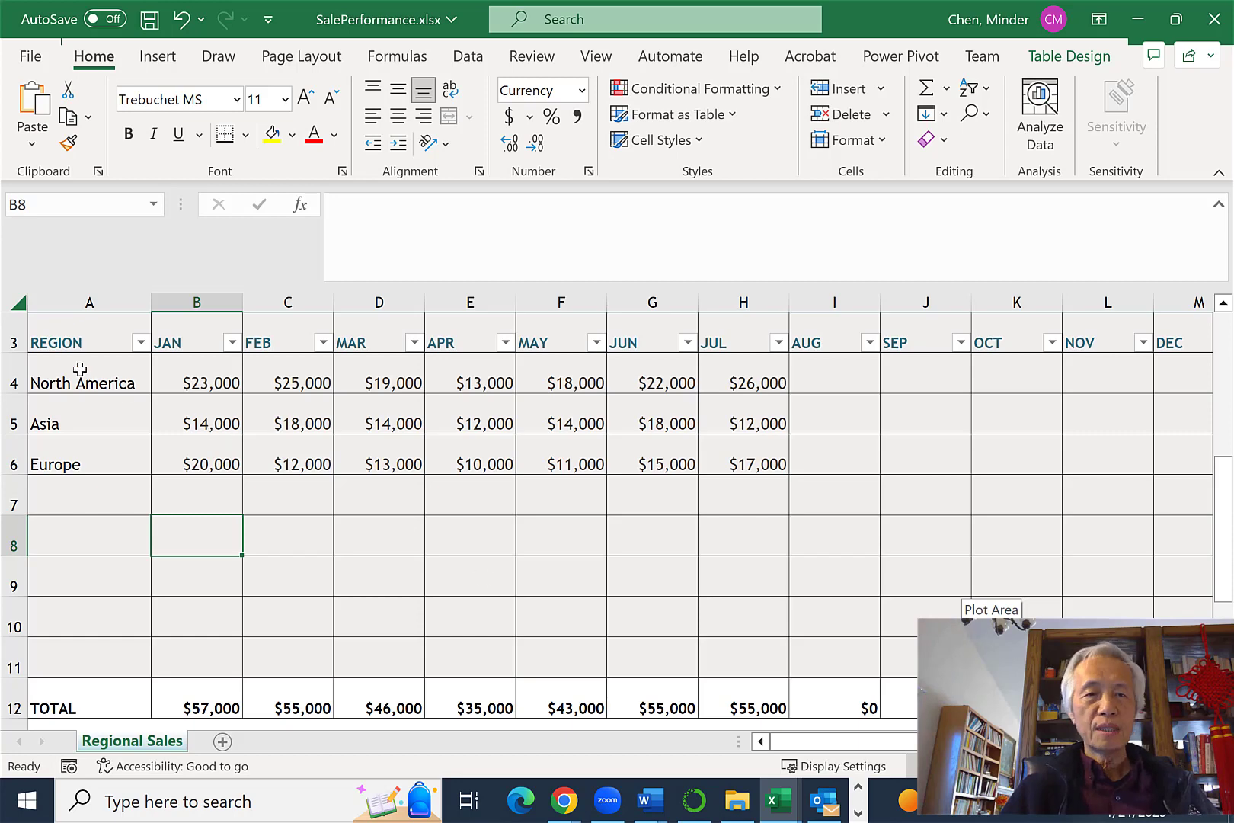
# Copy the Regional Sales range A3:H6, from the REGION header through July figures.
pyautogui.moveTo(84, 347); pyautogui.dragTo(381, 465)
pyautogui.moveTo(787, 496); pyautogui.dragTo(763, 463)
pyautogui.click(532, 573)
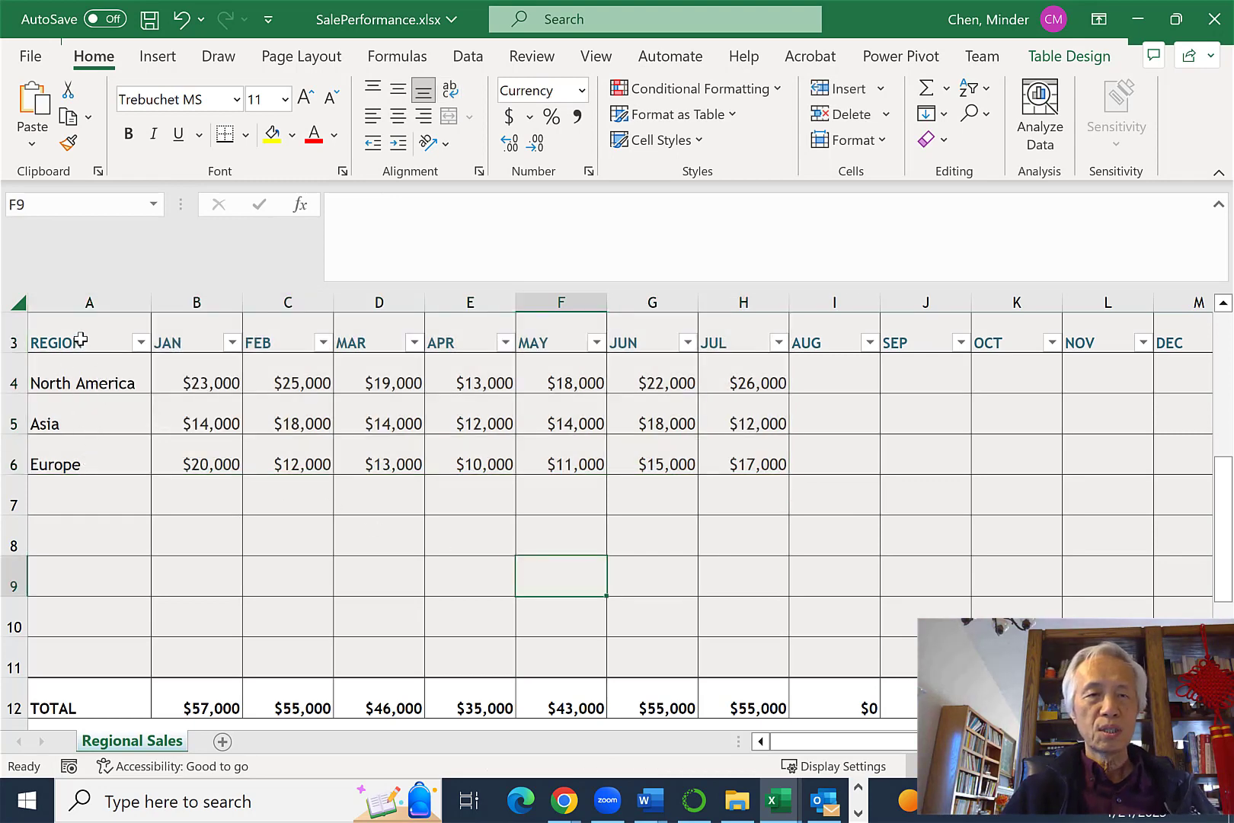
pyautogui.moveTo(80, 339); pyautogui.dragTo(739, 464)
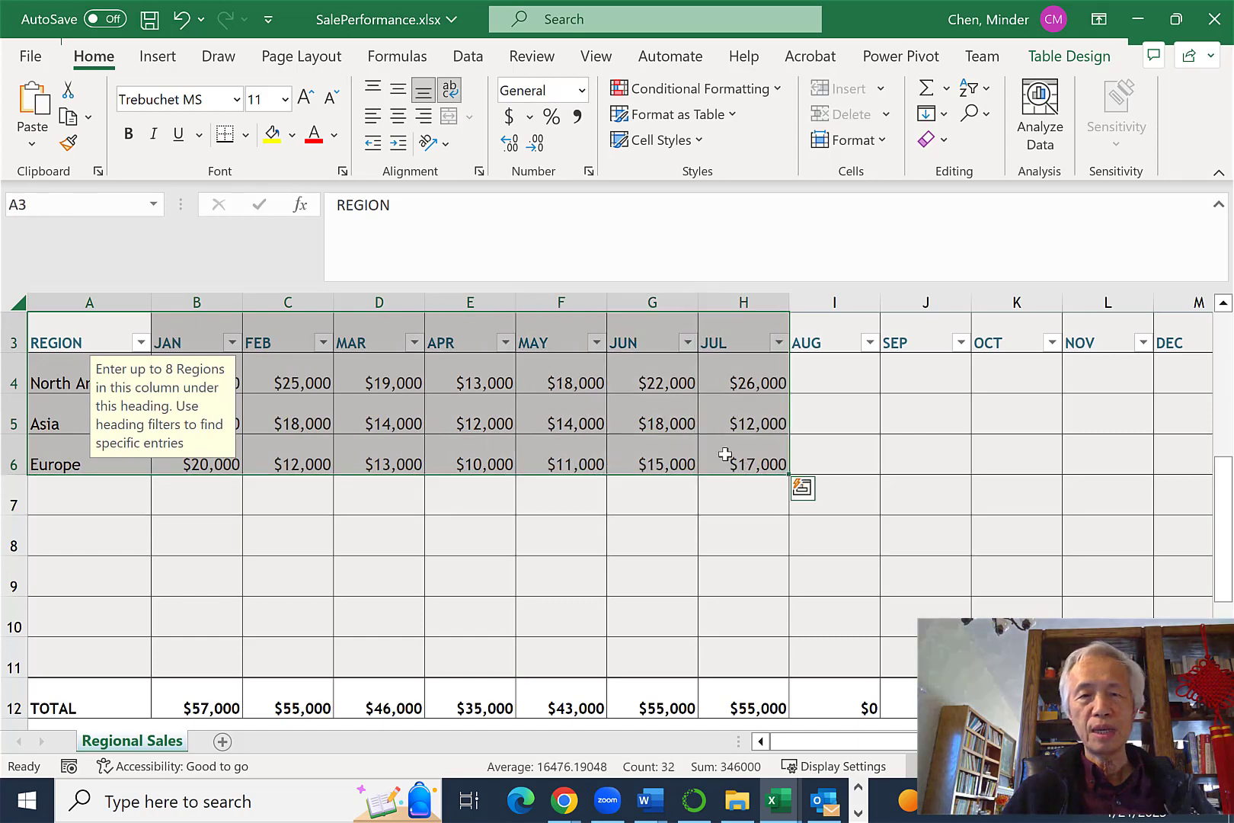
pyautogui.rightClick(723, 460)
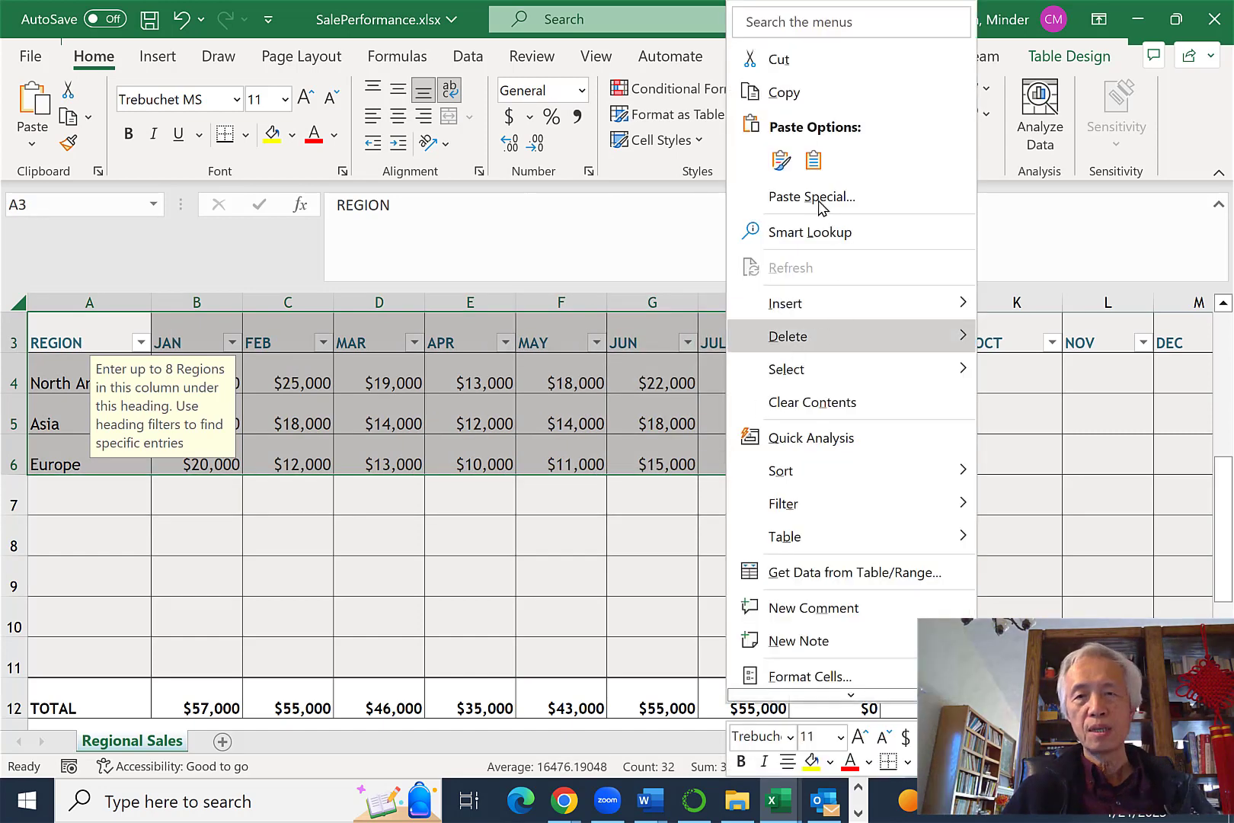
pyautogui.click(810, 86)
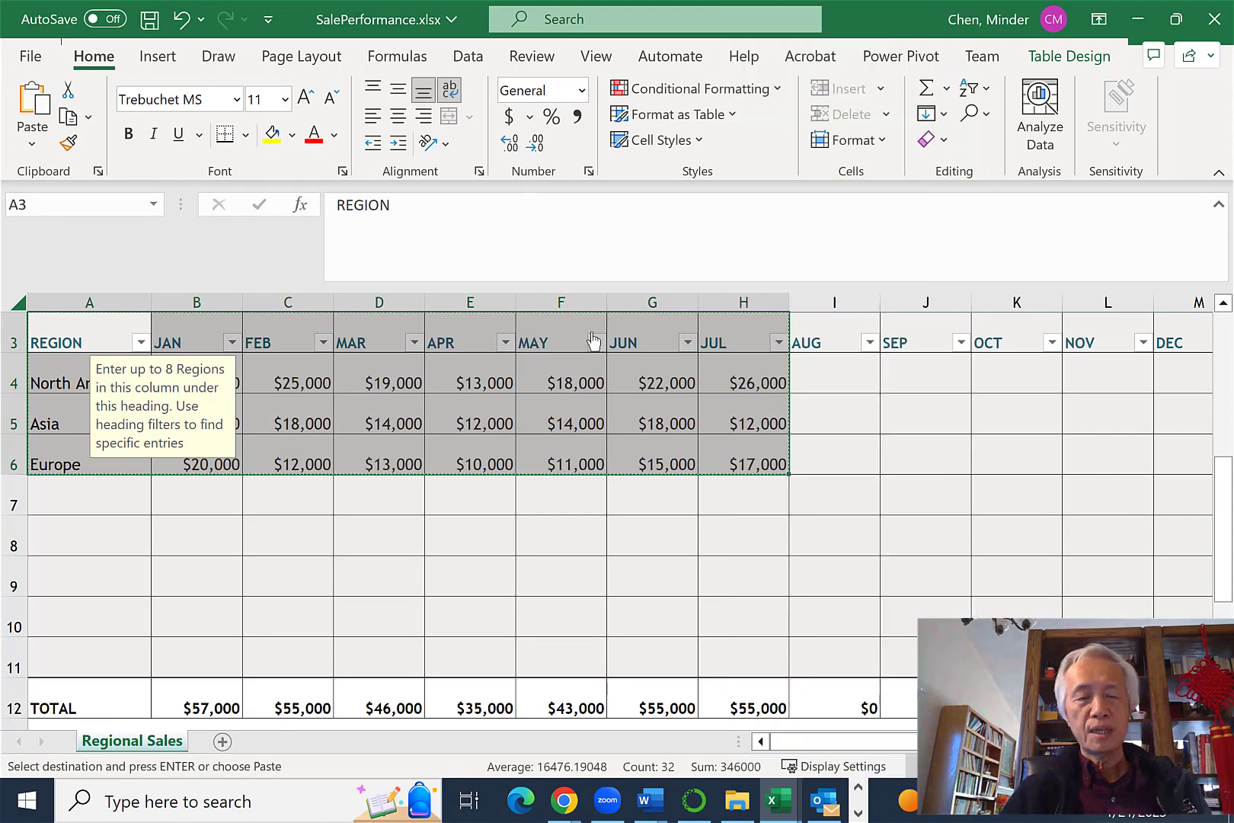
pyautogui.hotkey('alt', 'Tab')
pyautogui.hotkey('alt', 'Tab')
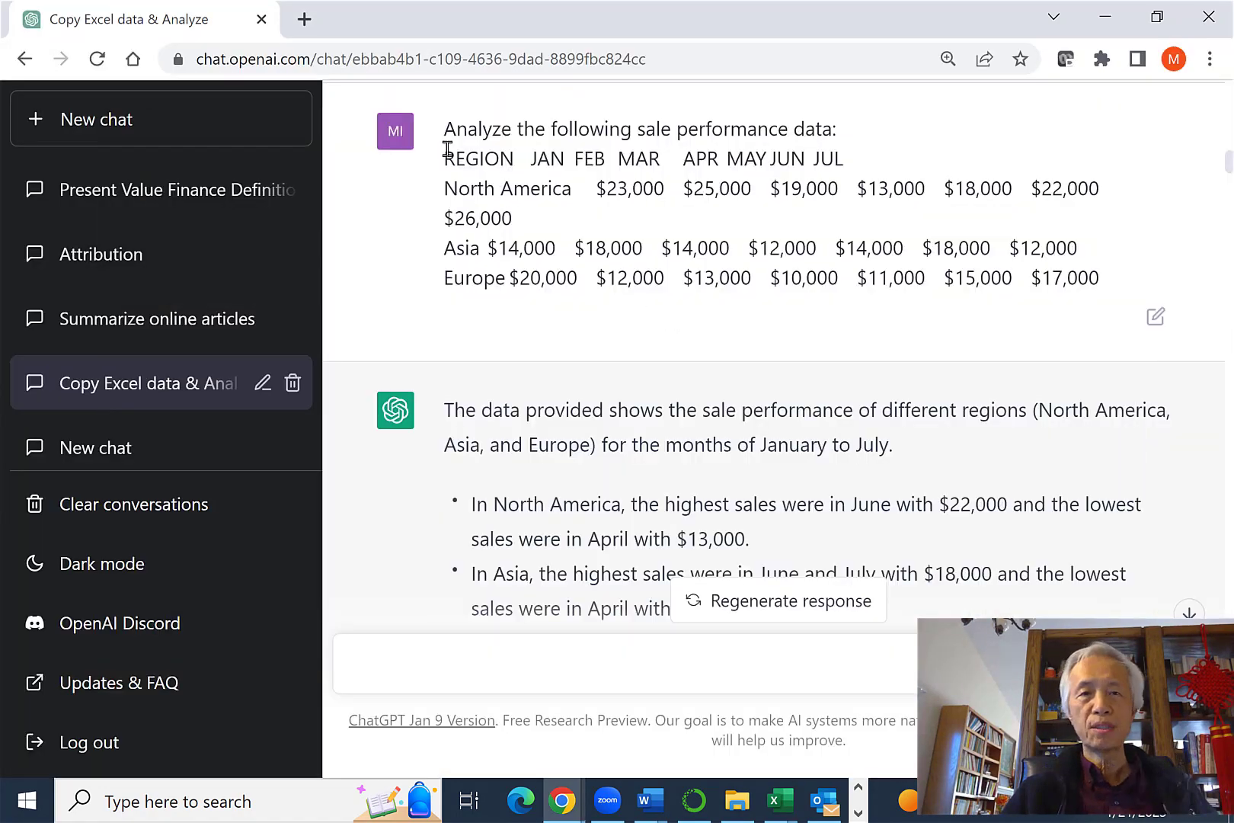
pyautogui.moveTo(444, 129); pyautogui.dragTo(1176, 333)
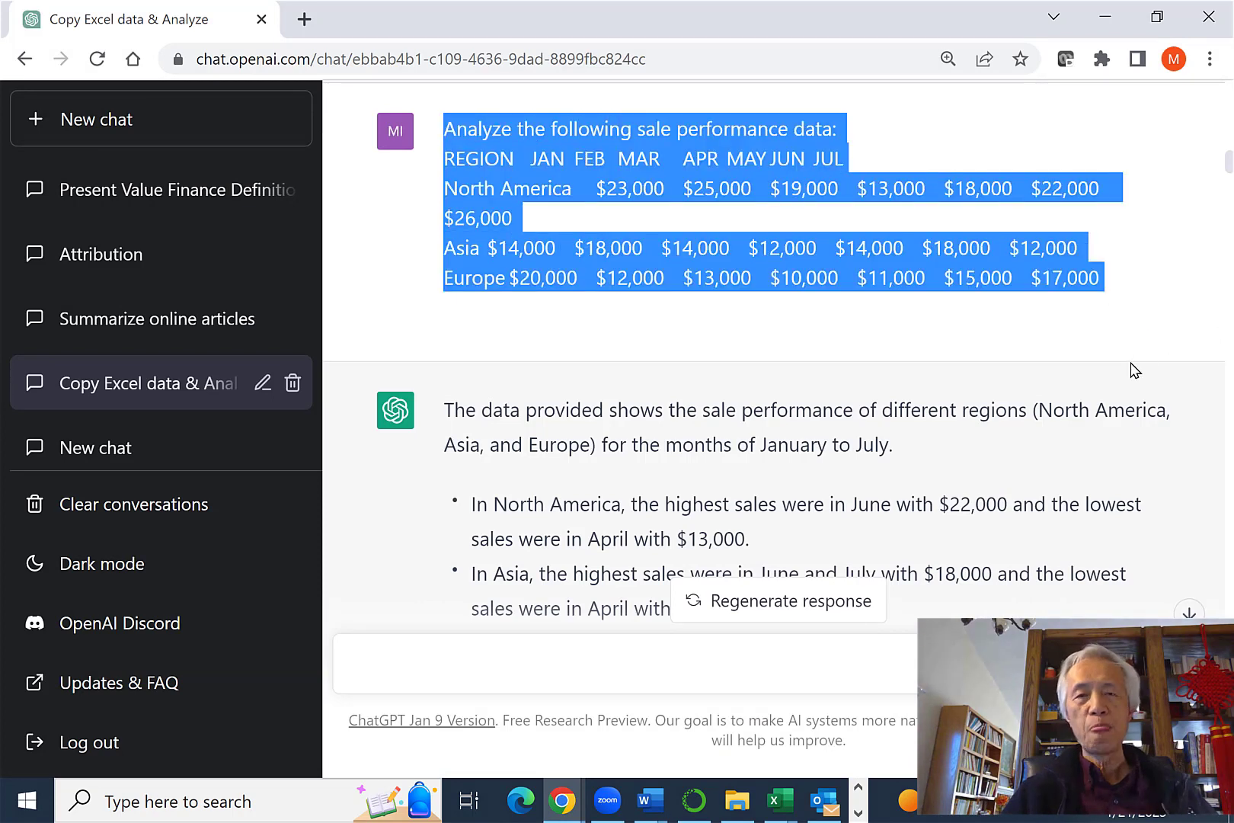
pyautogui.click(1097, 304)
pyautogui.moveTo(1117, 286); pyautogui.dragTo(417, 137)
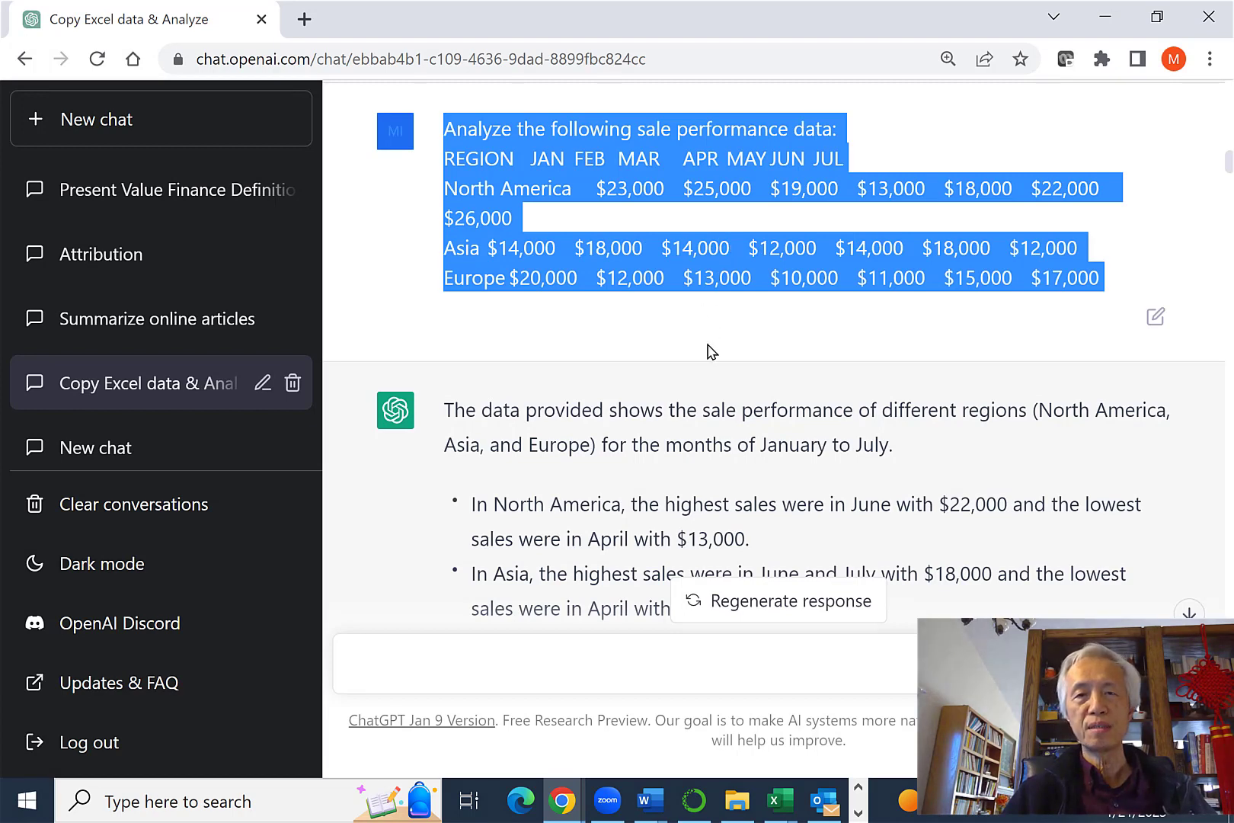
pyautogui.click(478, 145)
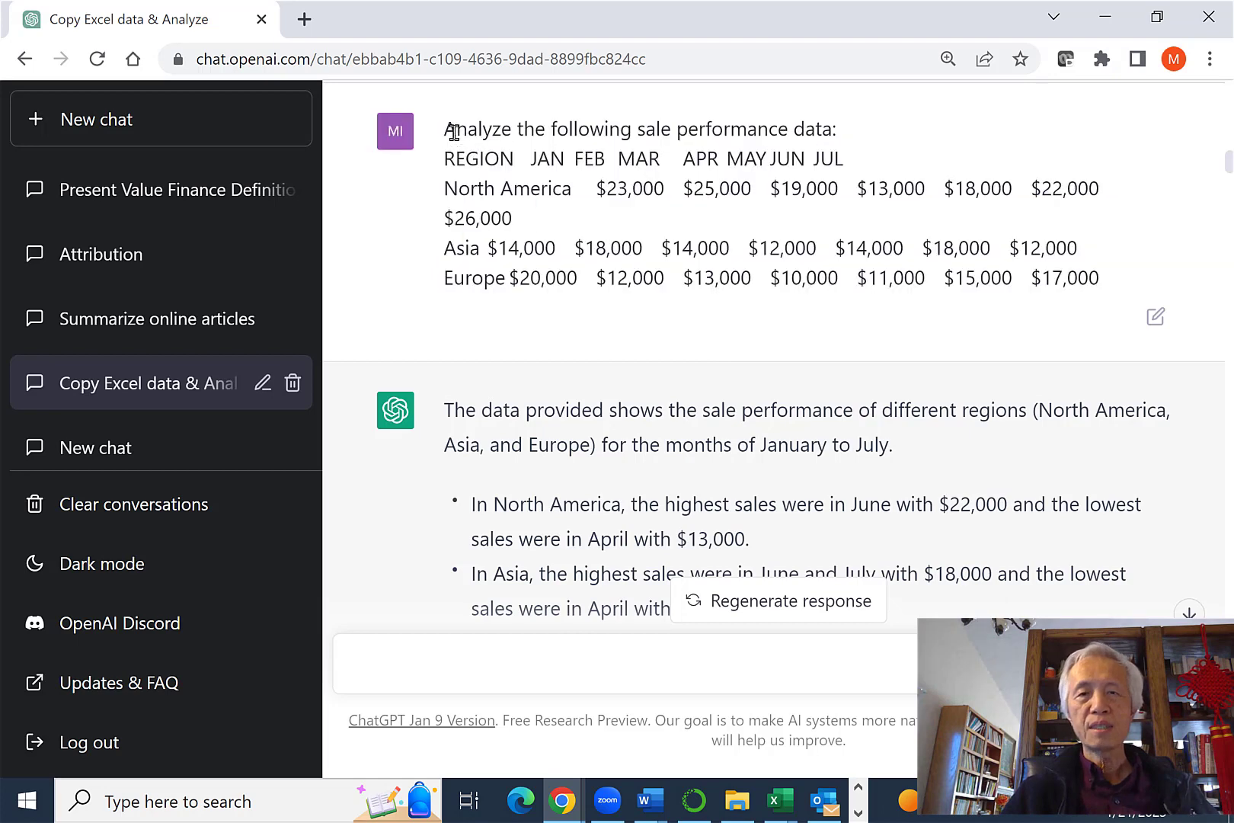
pyautogui.moveTo(454, 131); pyautogui.dragTo(866, 128)
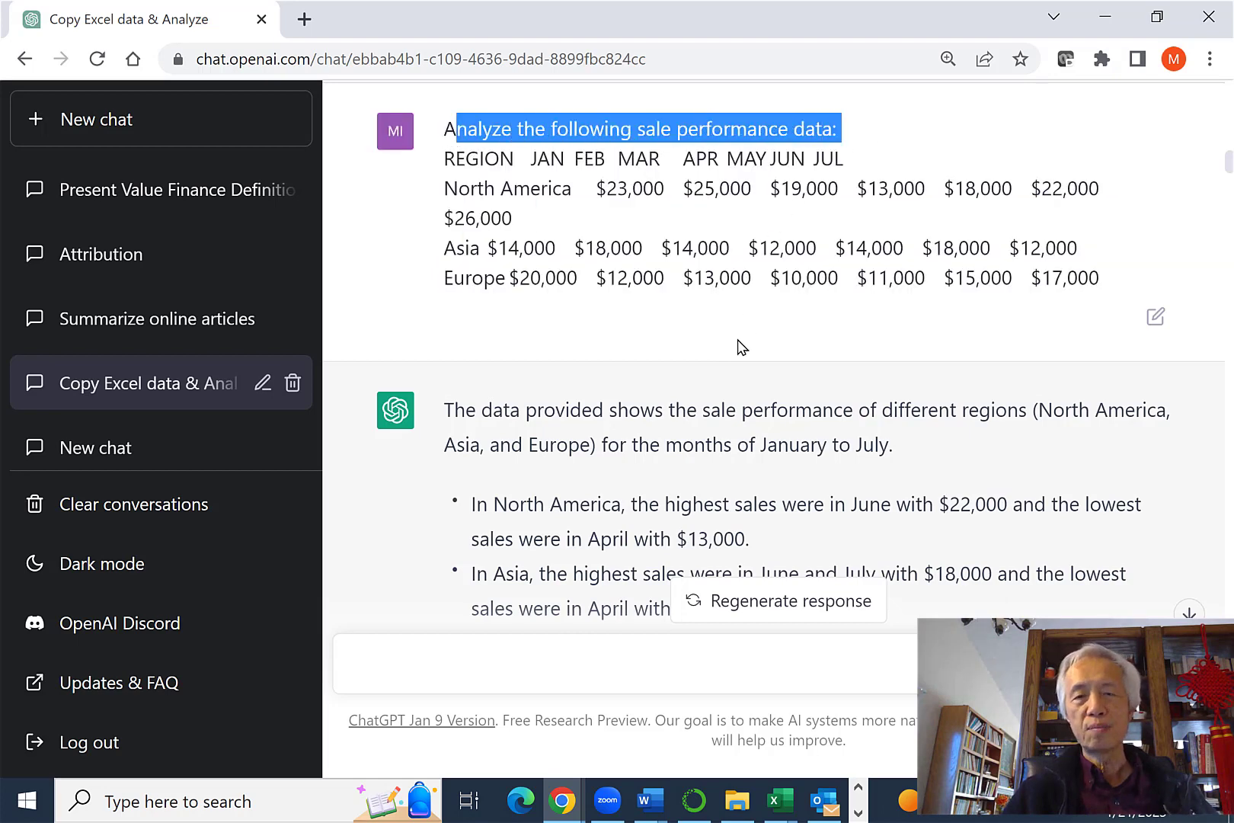
pyautogui.scroll(-2, 743, 331)
pyautogui.scroll(-1, 742, 331)
pyautogui.scroll(-1, 743, 332)
pyautogui.scroll(-1, 744, 331)
pyautogui.scroll(-1, 746, 329)
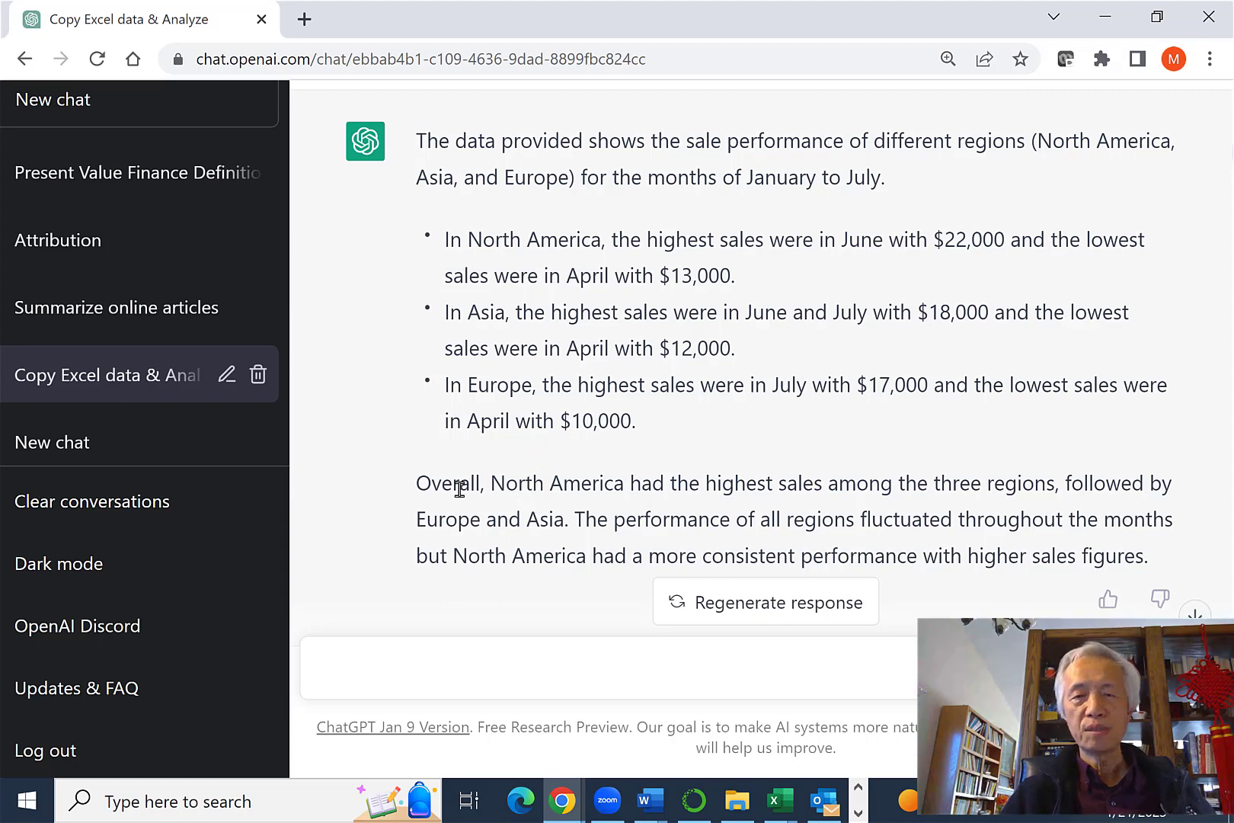
pyautogui.moveTo(422, 485); pyautogui.dragTo(1023, 537)
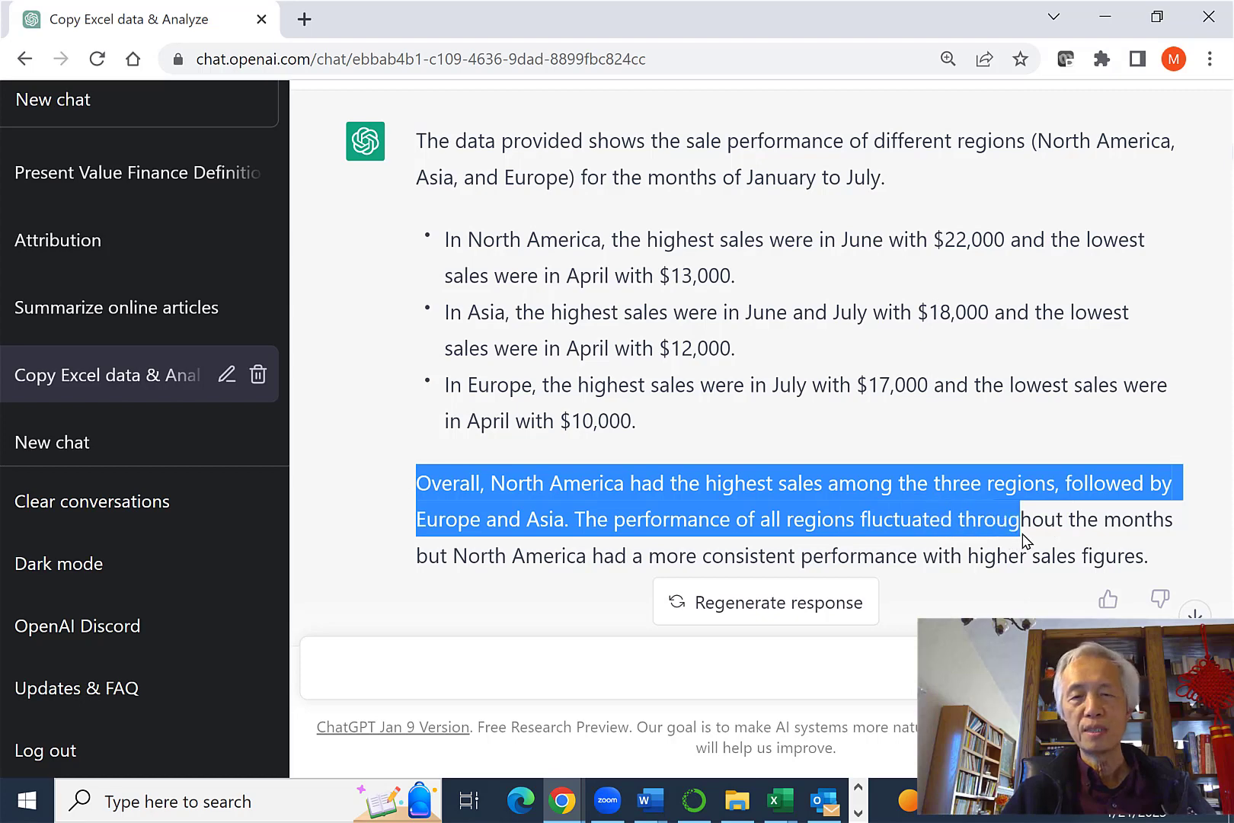
pyautogui.click(922, 585)
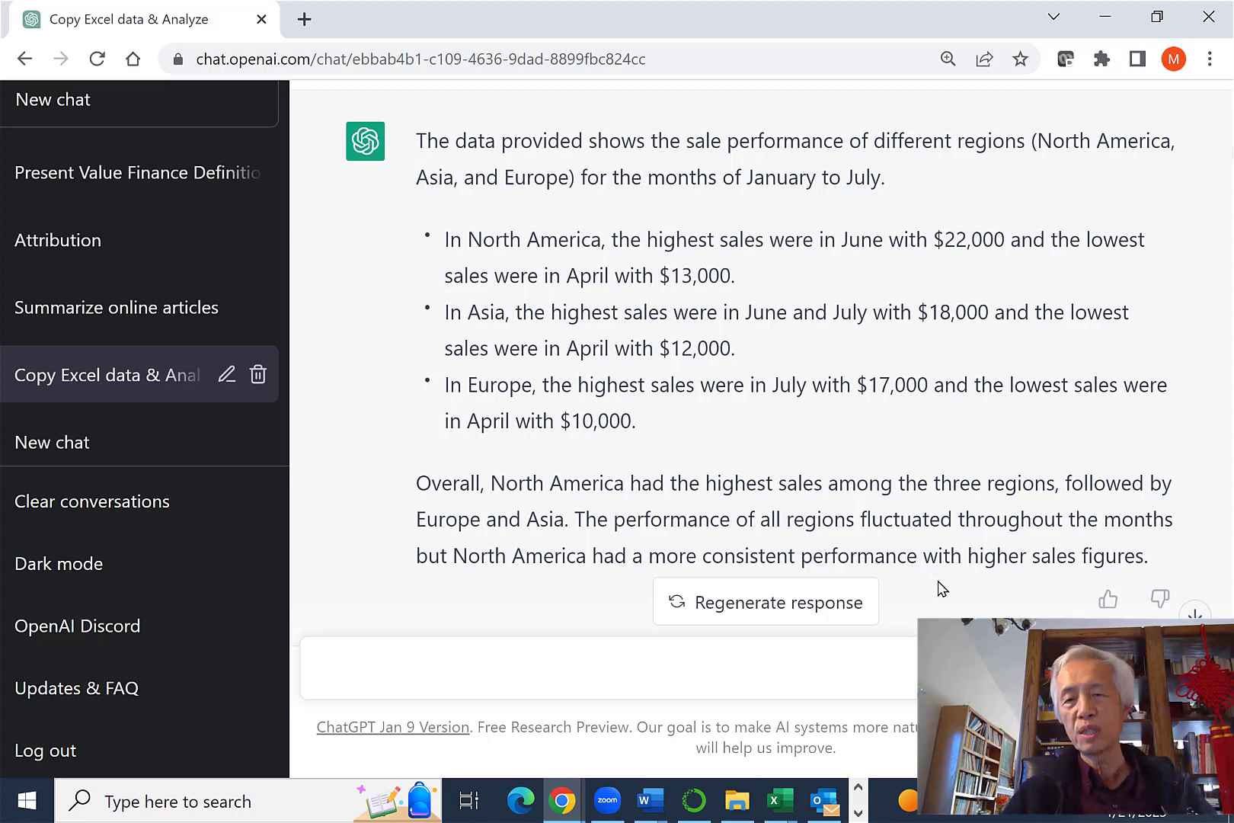
pyautogui.scroll(-1, 942, 588)
pyautogui.scroll(-2, 884, 463)
pyautogui.scroll(3, 886, 472)
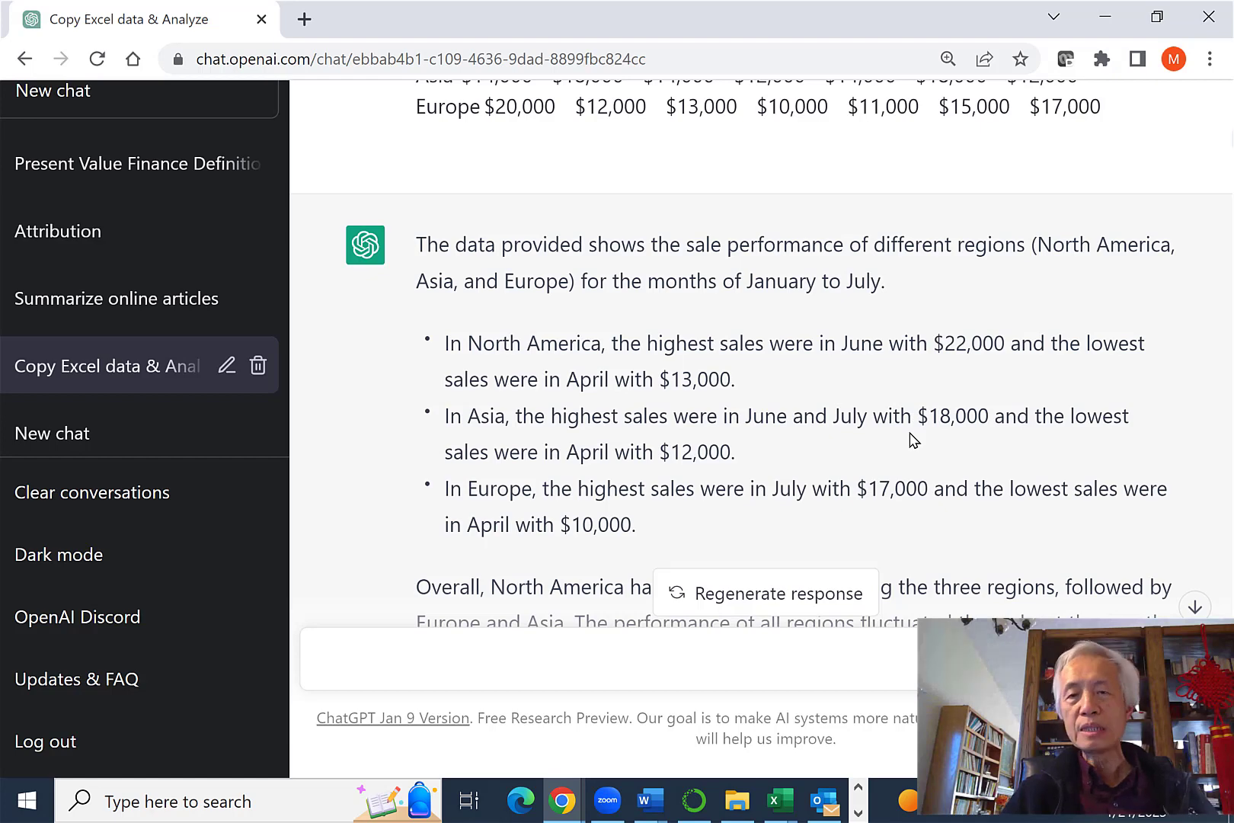
# Highlight the patterns-and-trends follow-up question and zoom the chat page in.
pyautogui.scroll(-1, 913, 439)
pyautogui.scroll(-1, 913, 439)
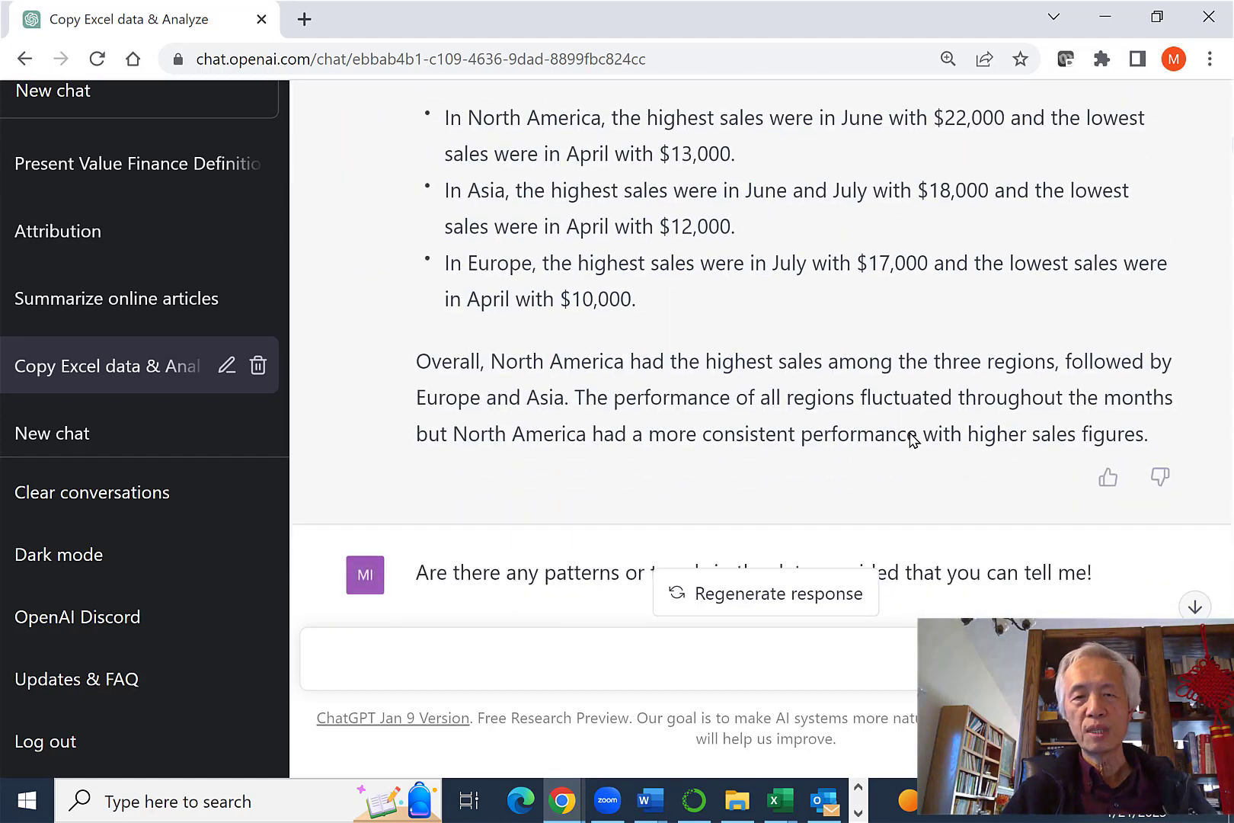
pyautogui.scroll(-1, 910, 432)
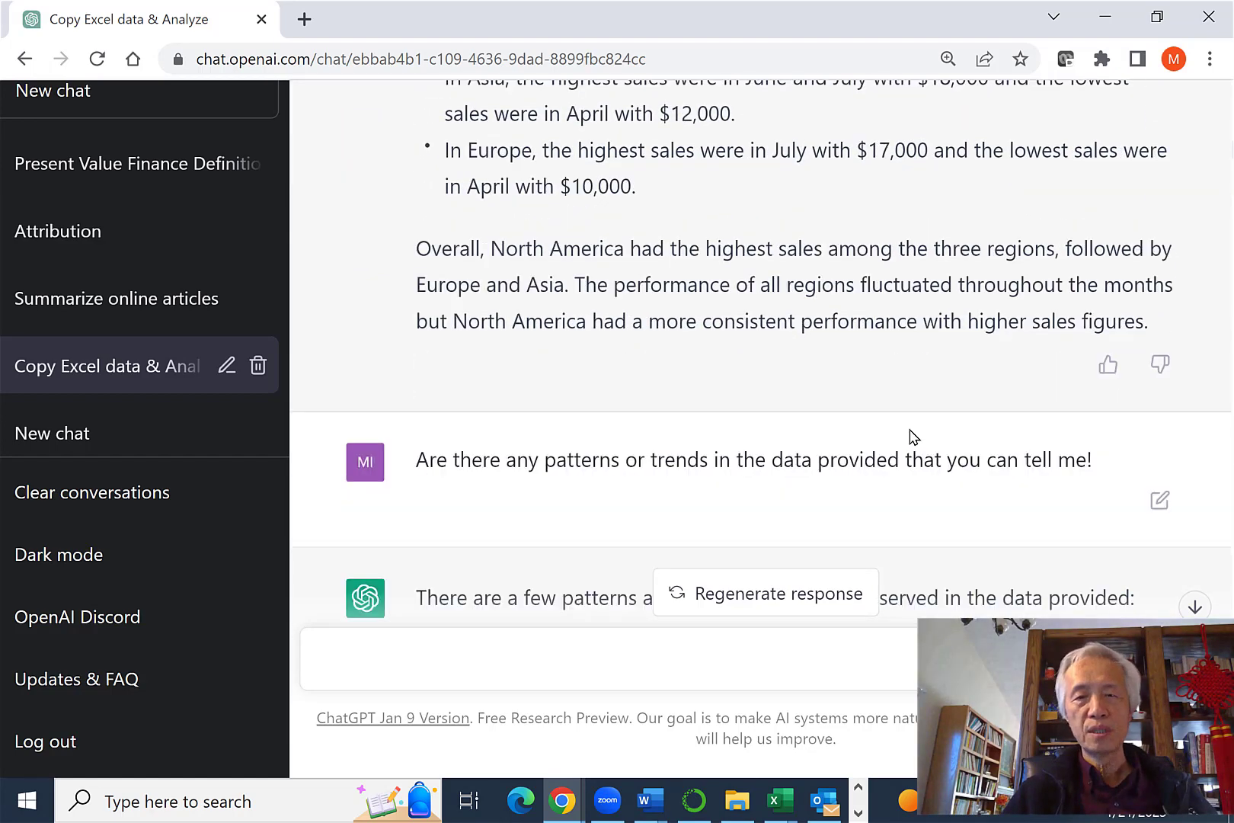
pyautogui.scroll(-1, 913, 421)
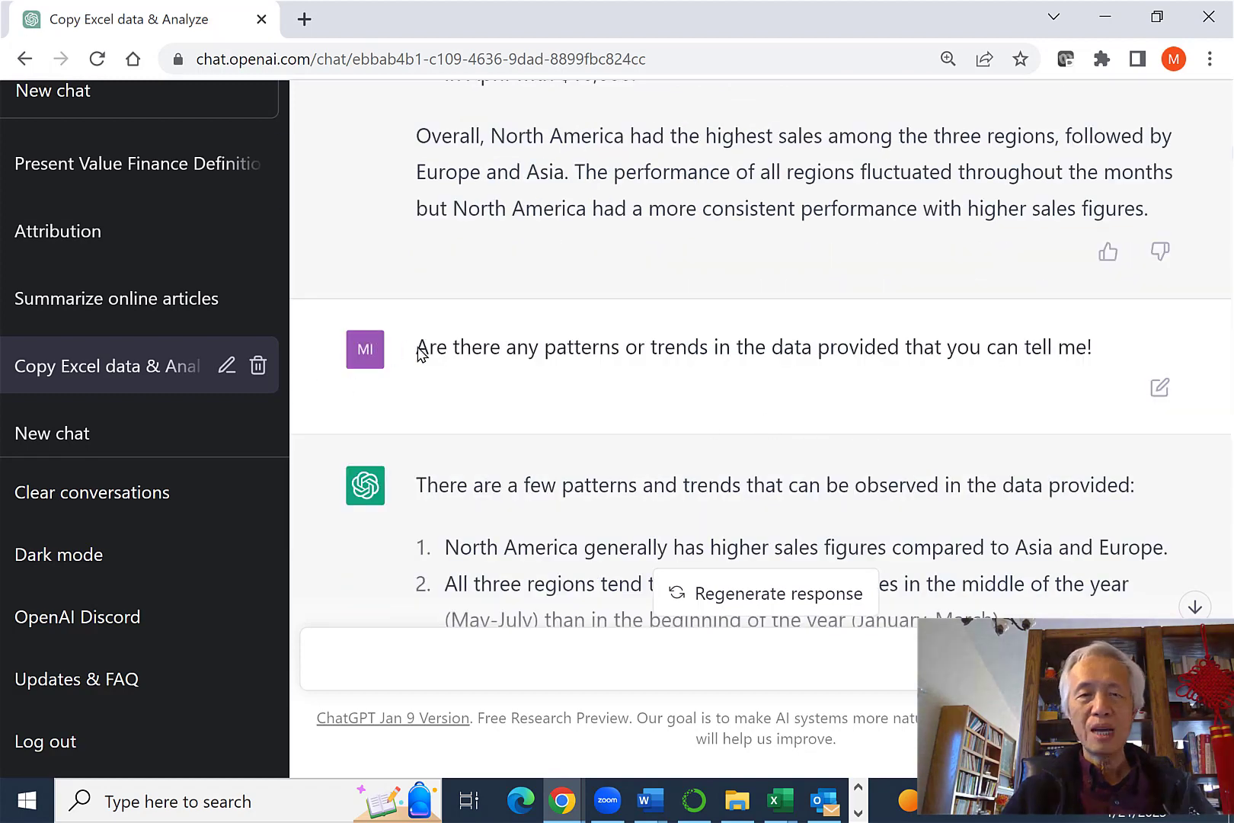
pyautogui.moveTo(417, 346); pyautogui.dragTo(1016, 413)
pyautogui.hotkey('ctrl', '+')
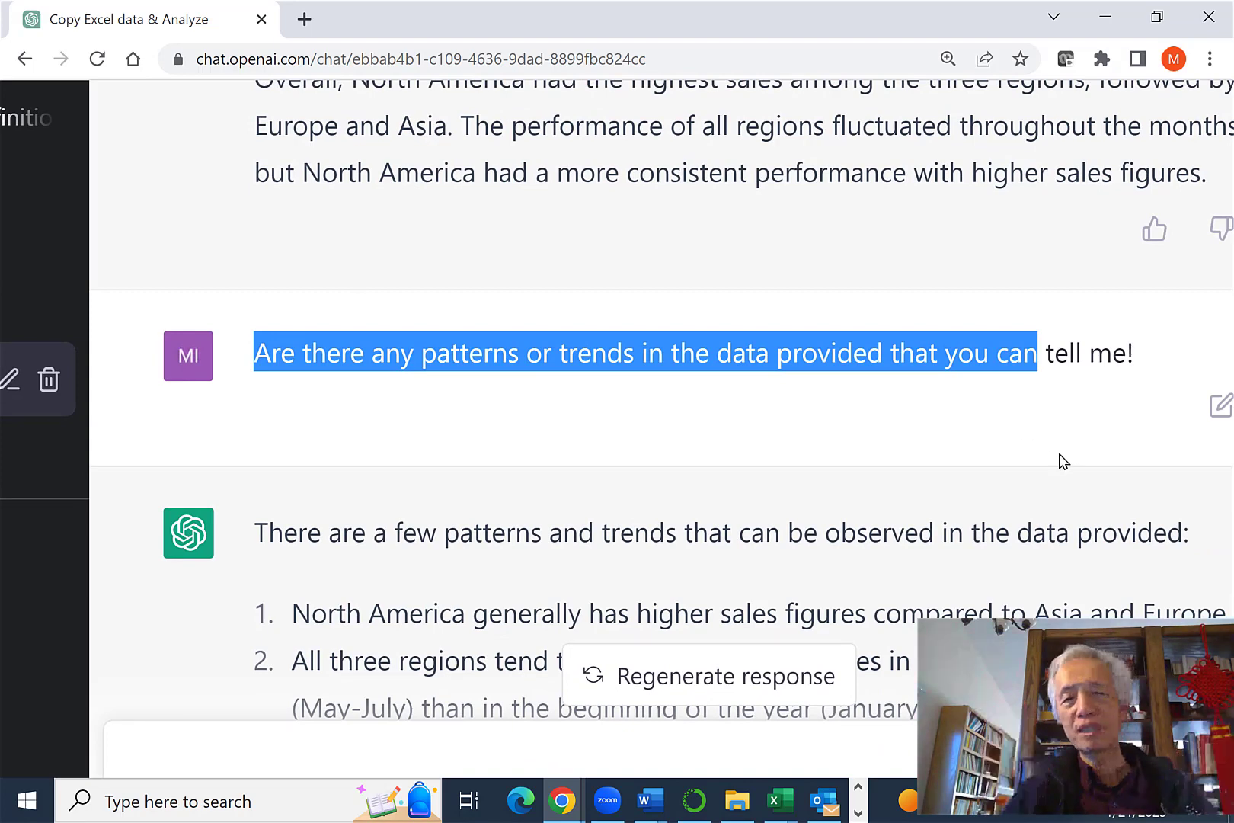
# Highlight the North America pattern and the July-highest claim, then paste back in Excel.
pyautogui.scroll(-4, 954, 470)
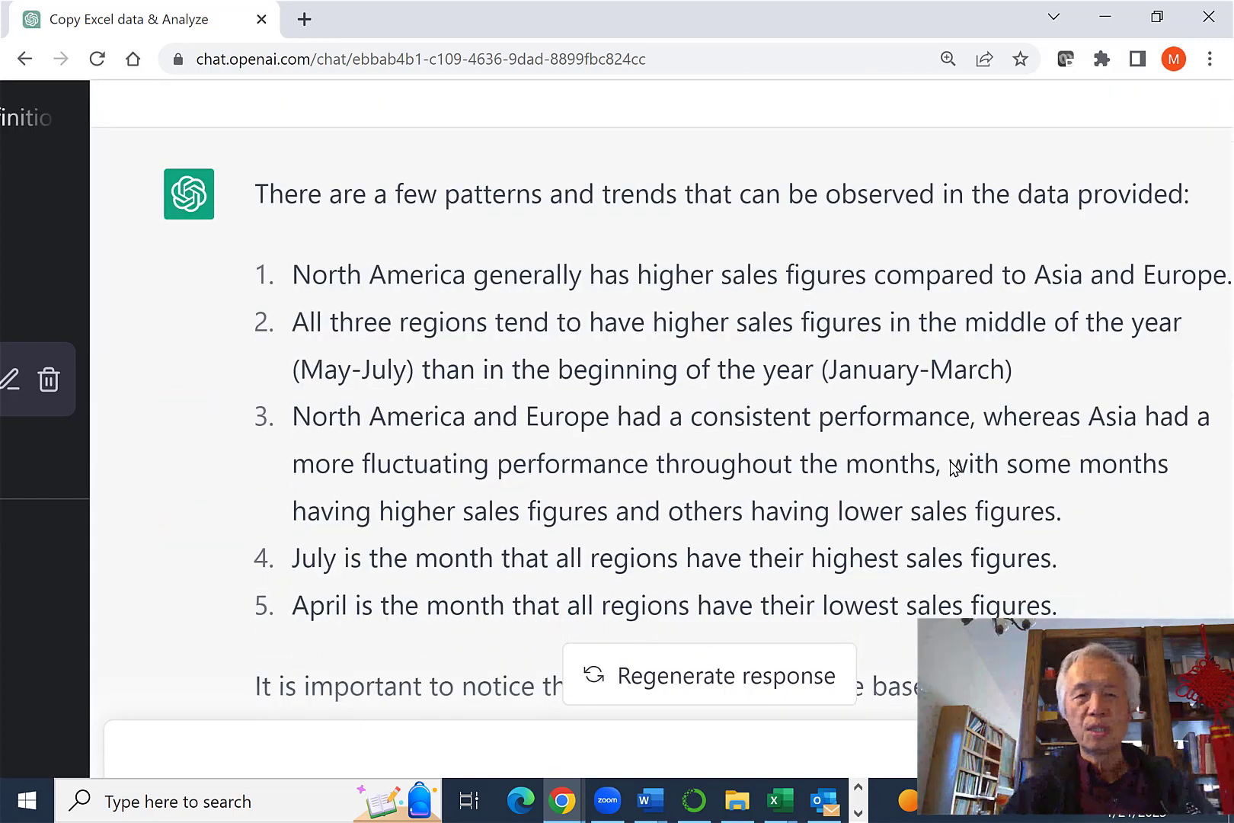
pyautogui.hscroll(2, 991, 495)
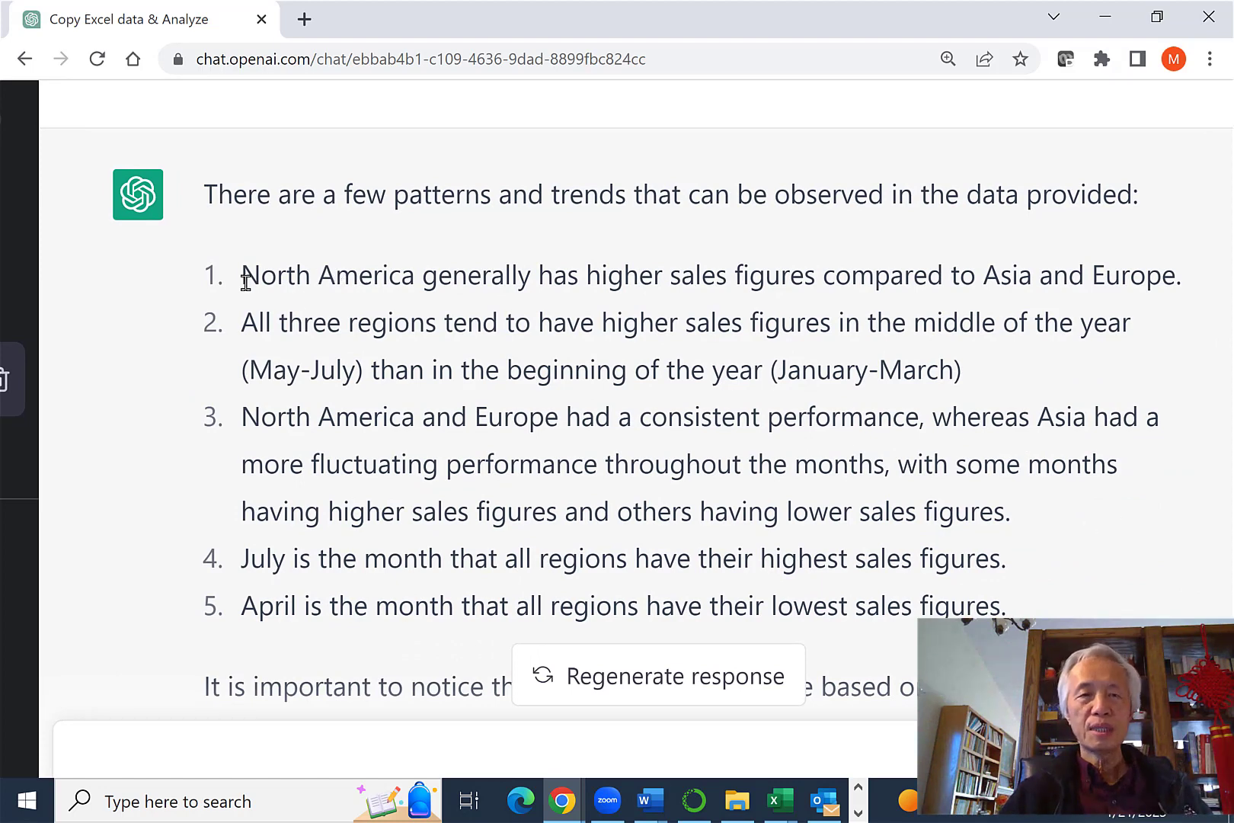
pyautogui.moveTo(242, 275); pyautogui.dragTo(467, 276)
pyautogui.moveTo(709, 303); pyautogui.dragTo(1196, 283)
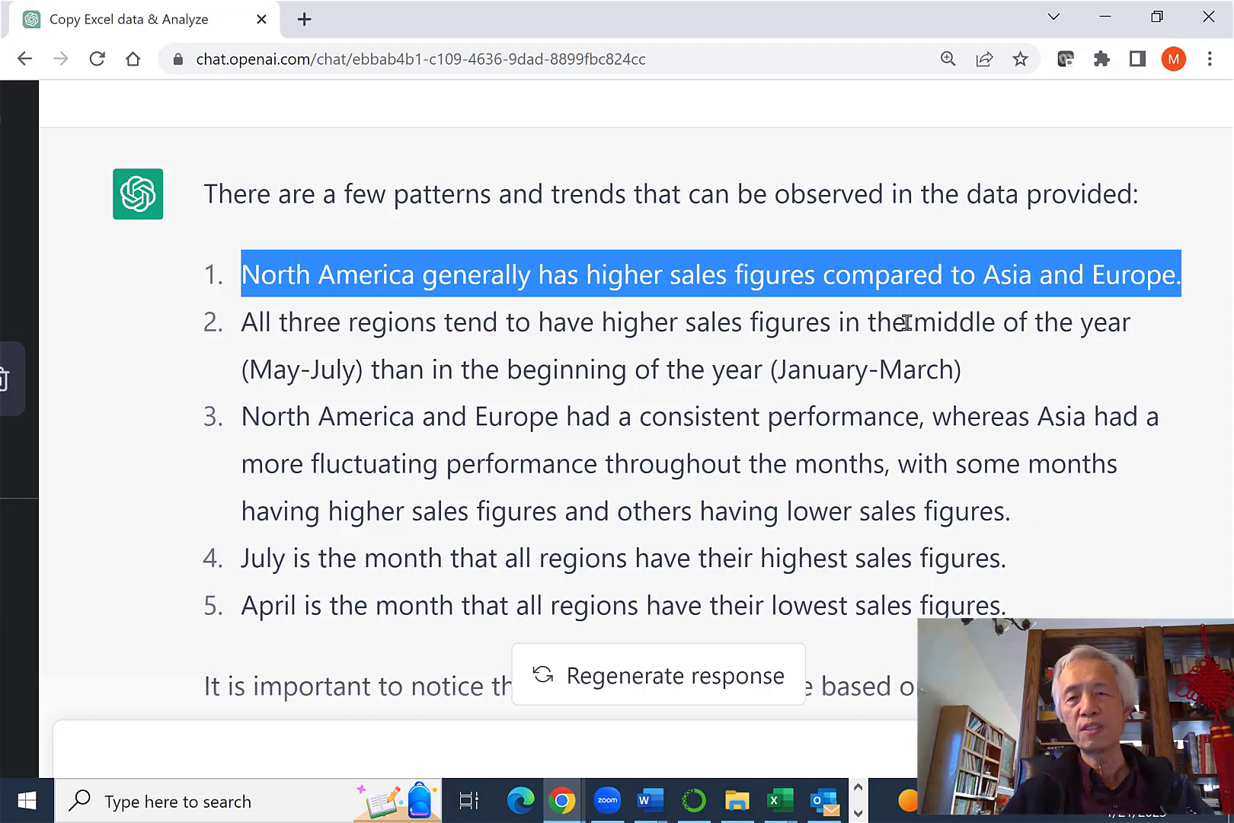
pyautogui.moveTo(943, 320); pyautogui.dragTo(1154, 329)
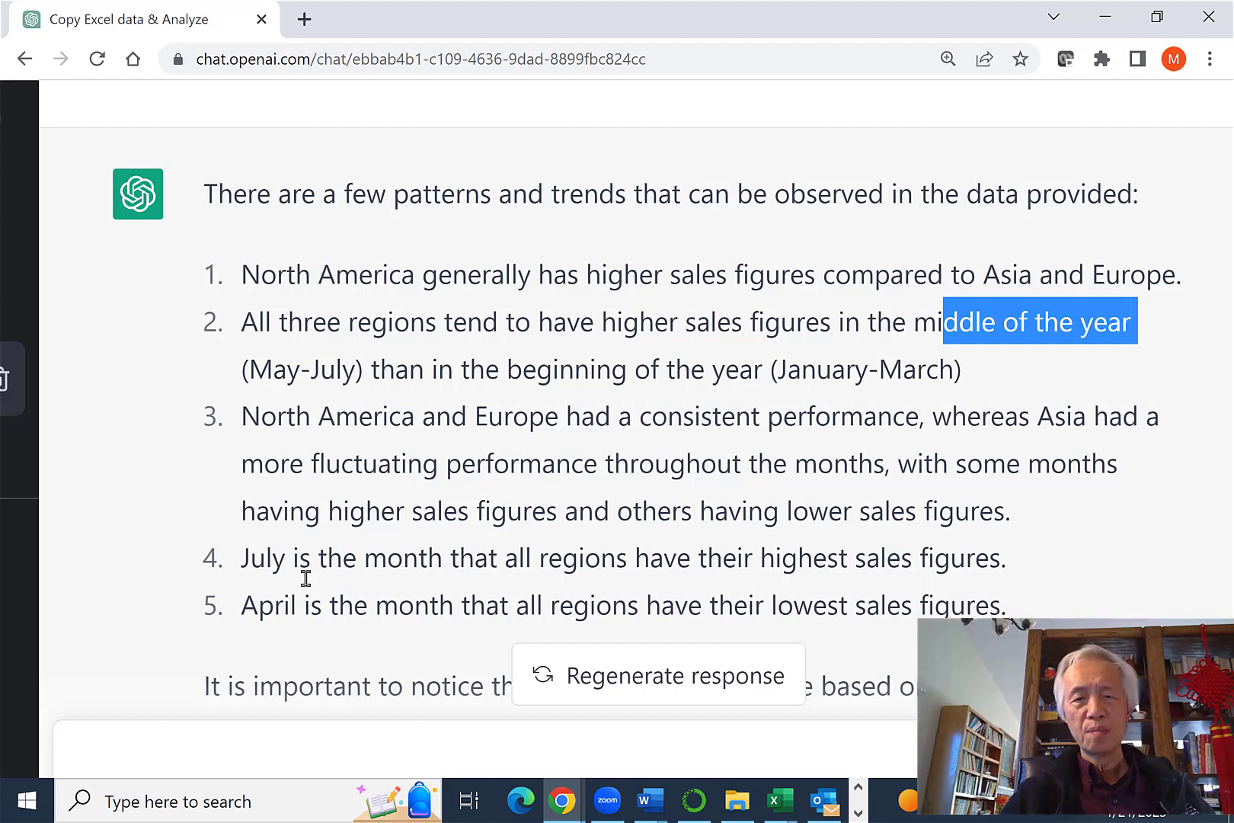
pyautogui.moveTo(240, 560); pyautogui.dragTo(1101, 579)
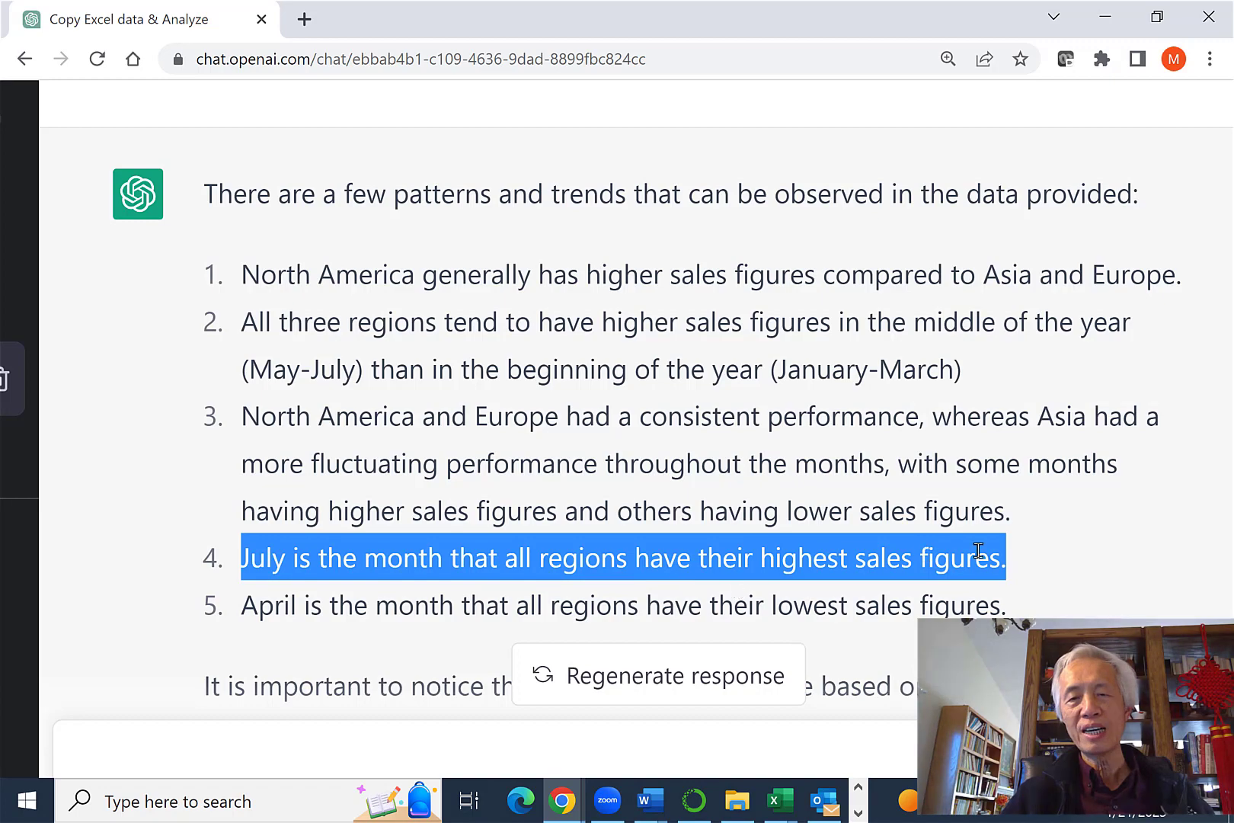
pyautogui.hotkey('alt', 'Tab')
pyautogui.hotkey('ctrl', 'v')
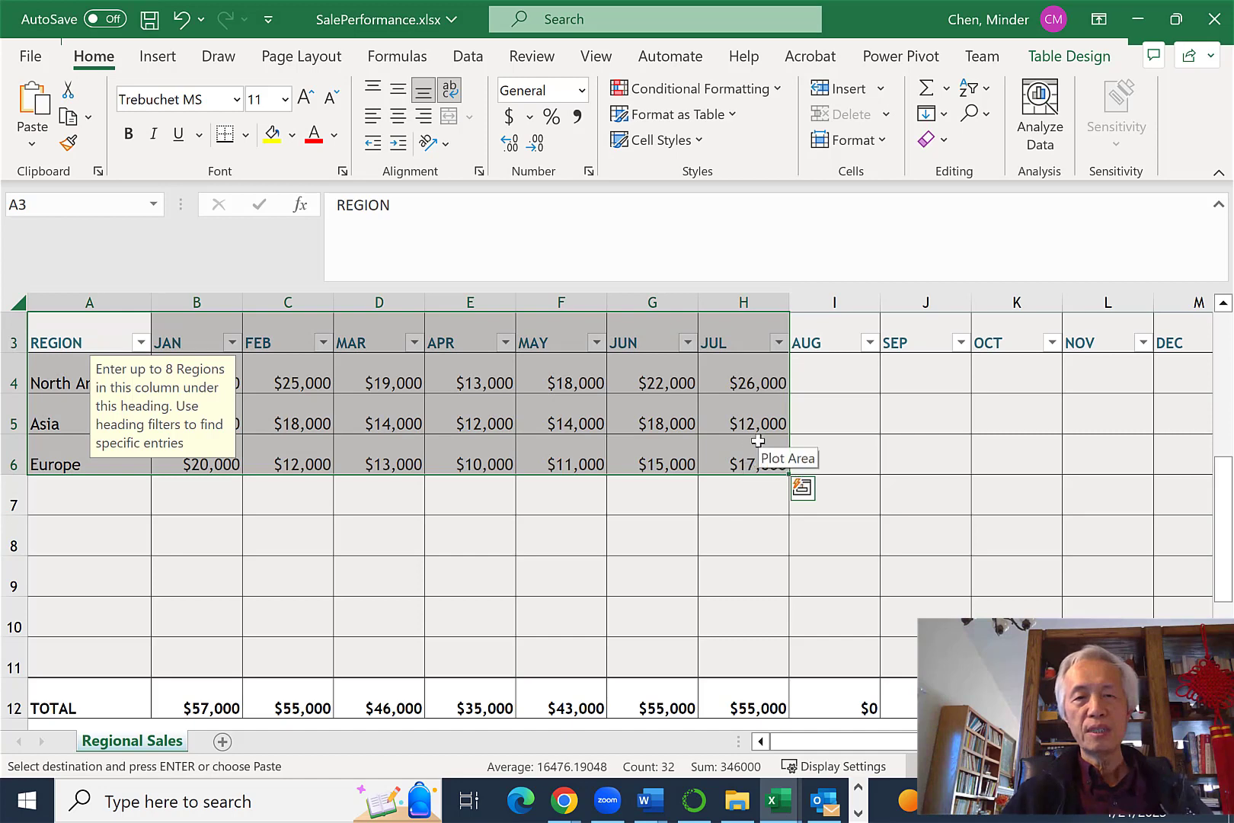
# Check the July figures in H4, H6 and H5 for each region, then return to ChatGPT.
pyautogui.click(772, 379)
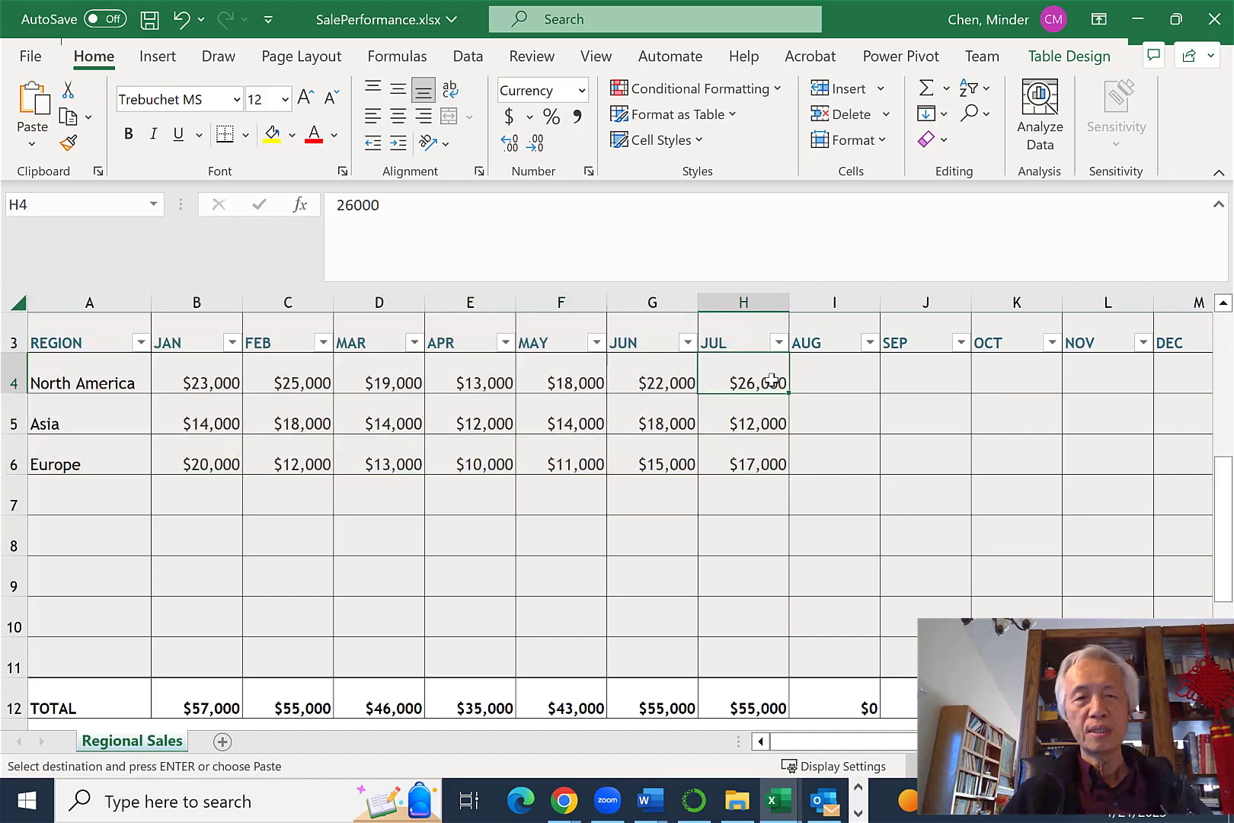
pyautogui.click(773, 461)
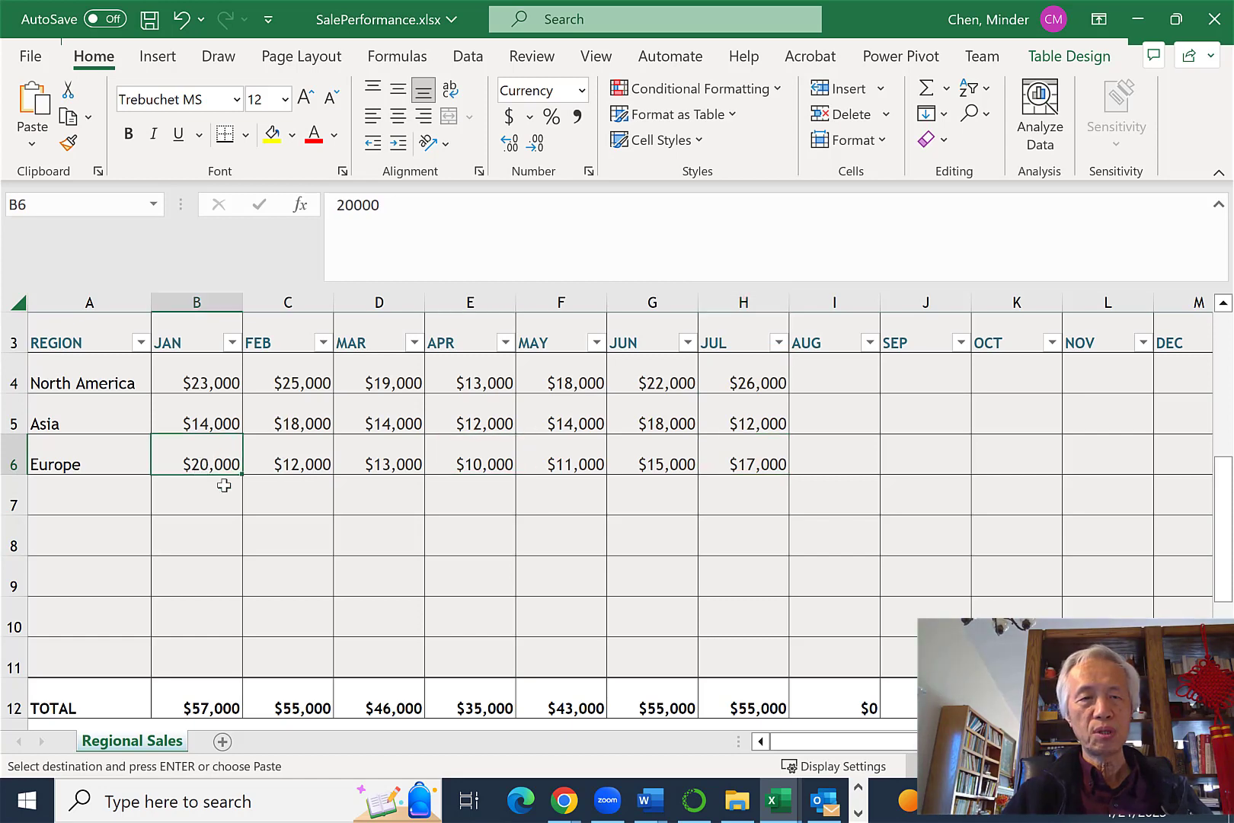
pyautogui.click(756, 422)
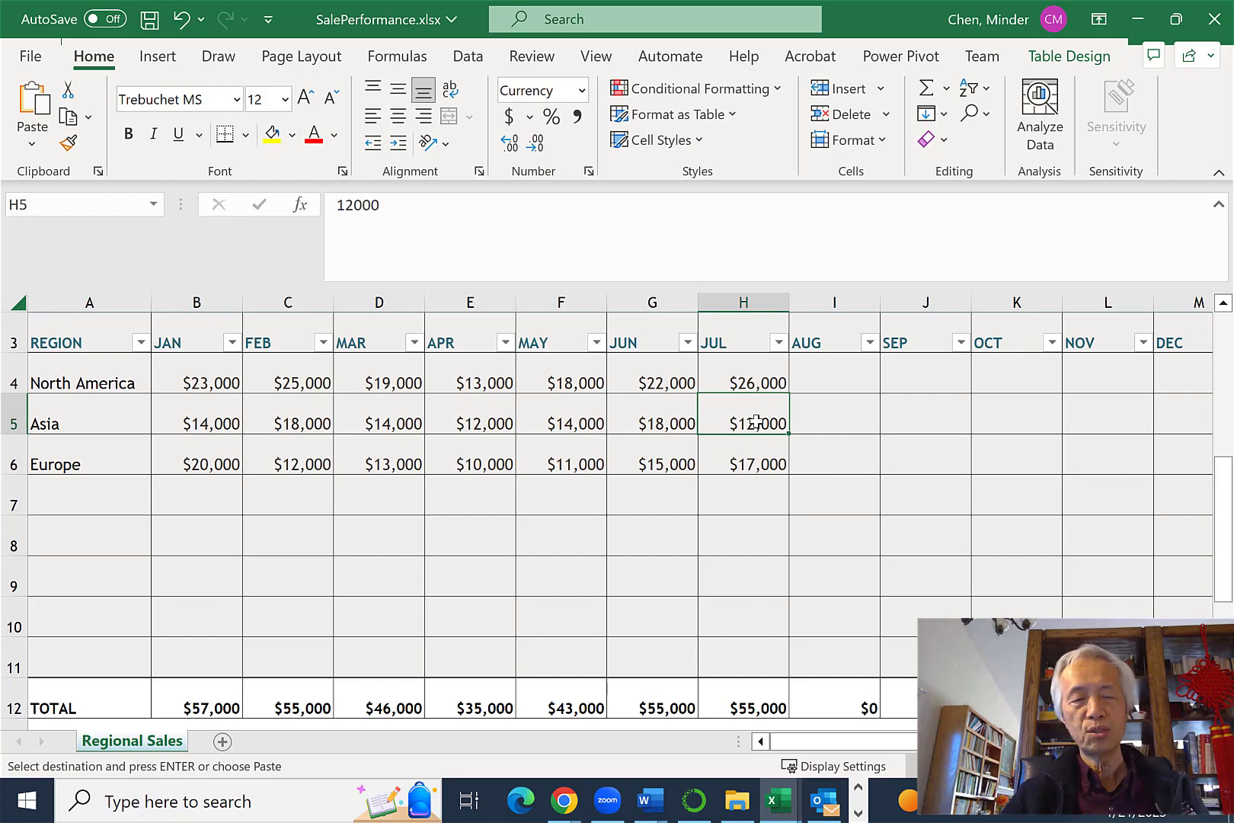
pyautogui.hotkey('alt', 'Tab')
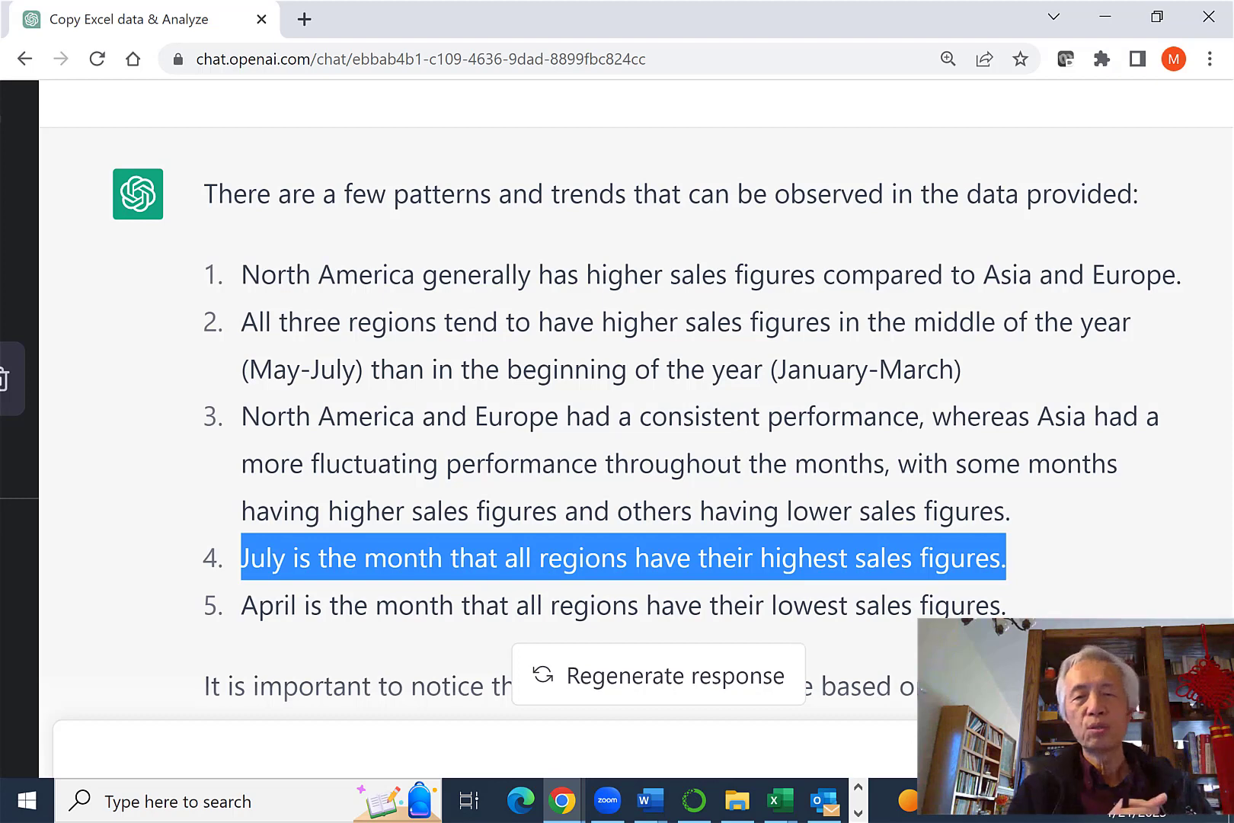
# Clear the July highlight and highlight the closing small-sample caveat paragraph.
pyautogui.click(1036, 577)
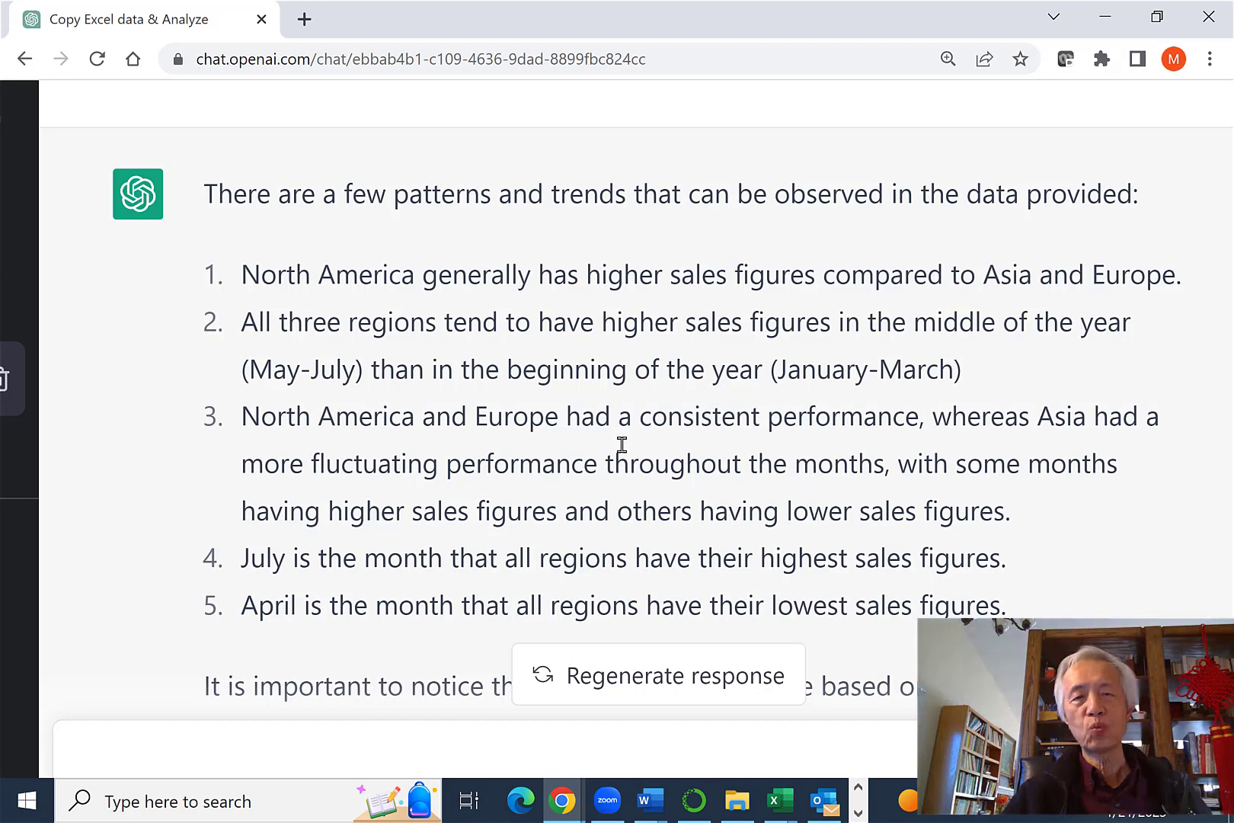
pyautogui.scroll(-1, 622, 445)
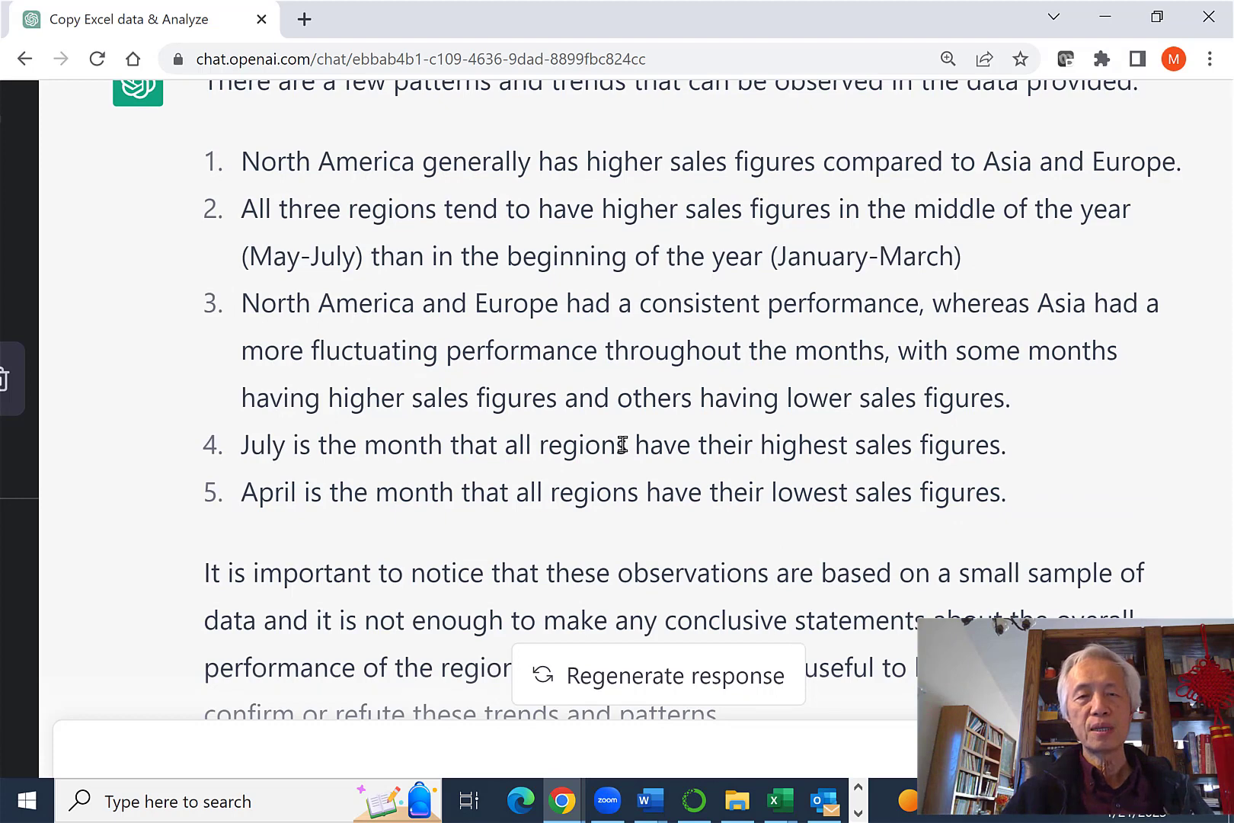
pyautogui.scroll(1, 621, 444)
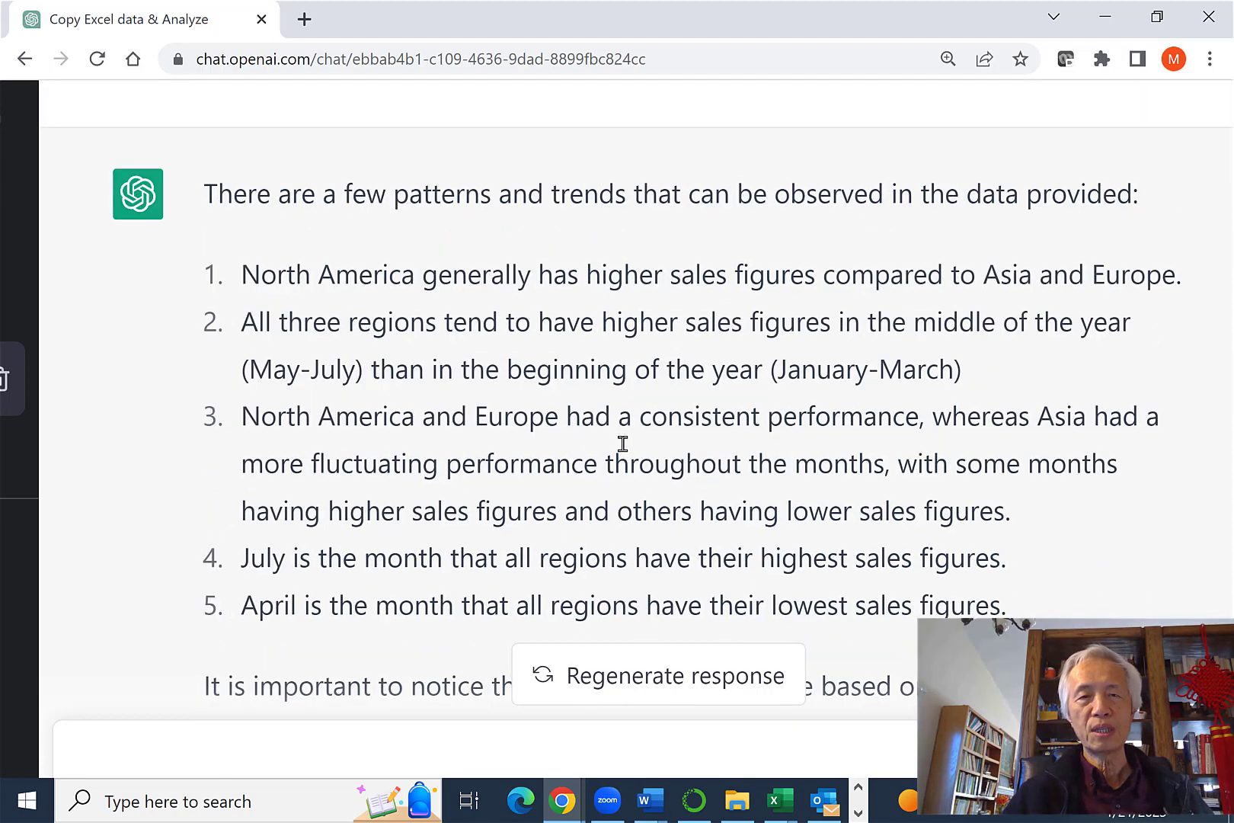
pyautogui.scroll(-1, 623, 443)
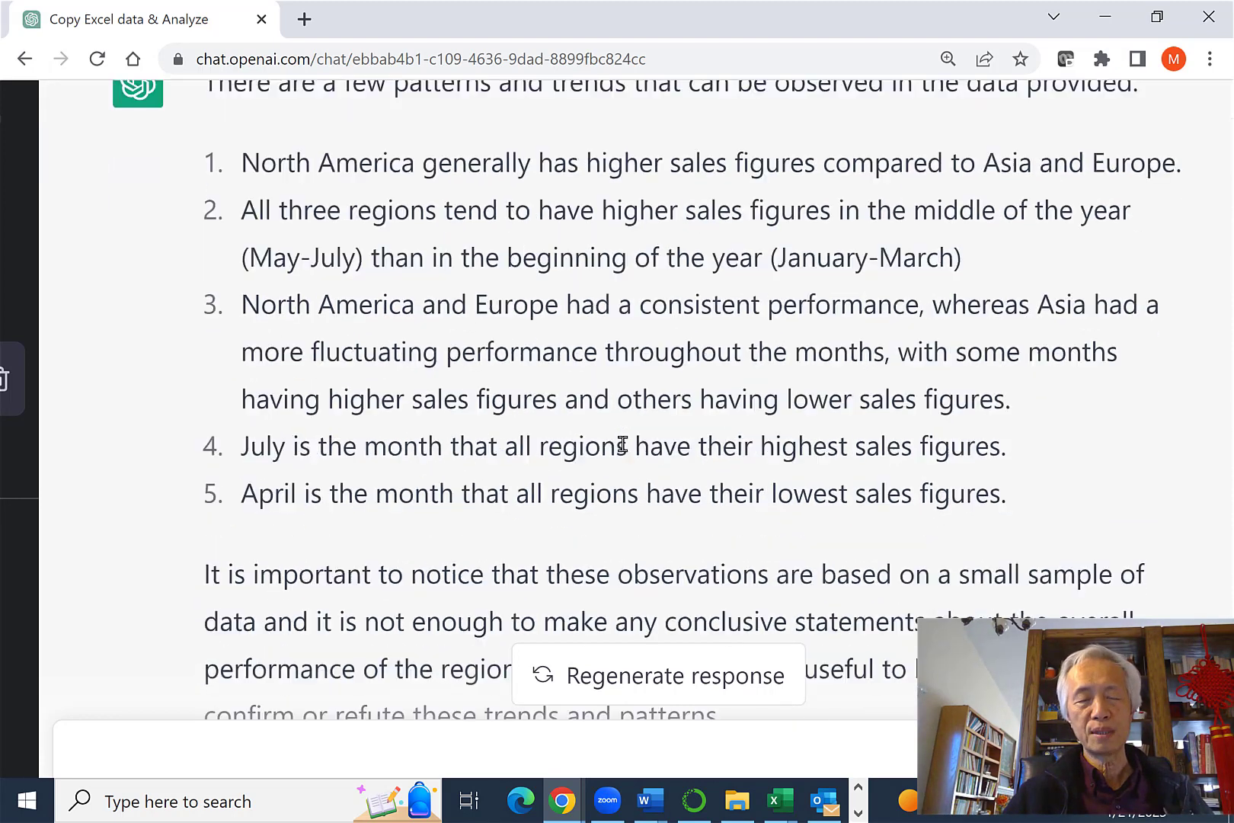
pyautogui.scroll(-1, 623, 443)
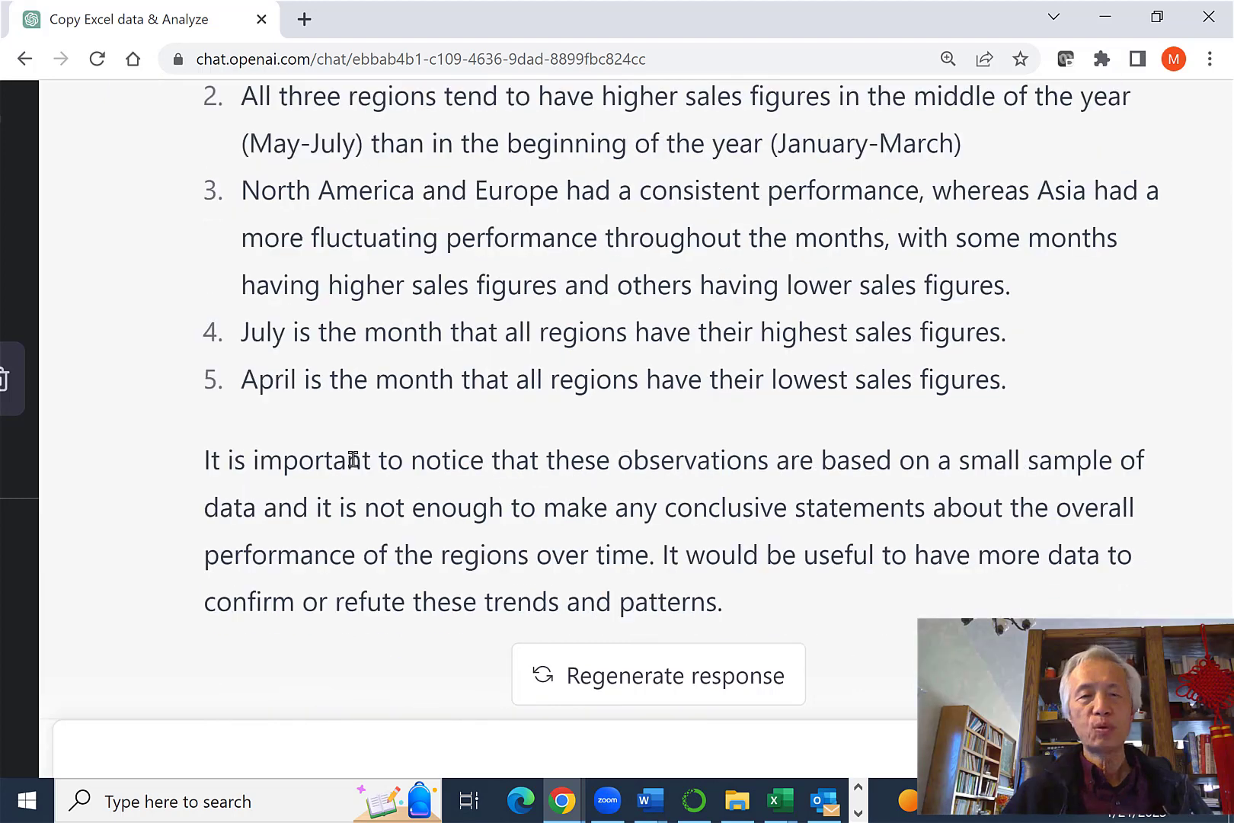
pyautogui.moveTo(202, 461); pyautogui.dragTo(260, 461)
pyautogui.moveTo(551, 511); pyautogui.dragTo(821, 614)
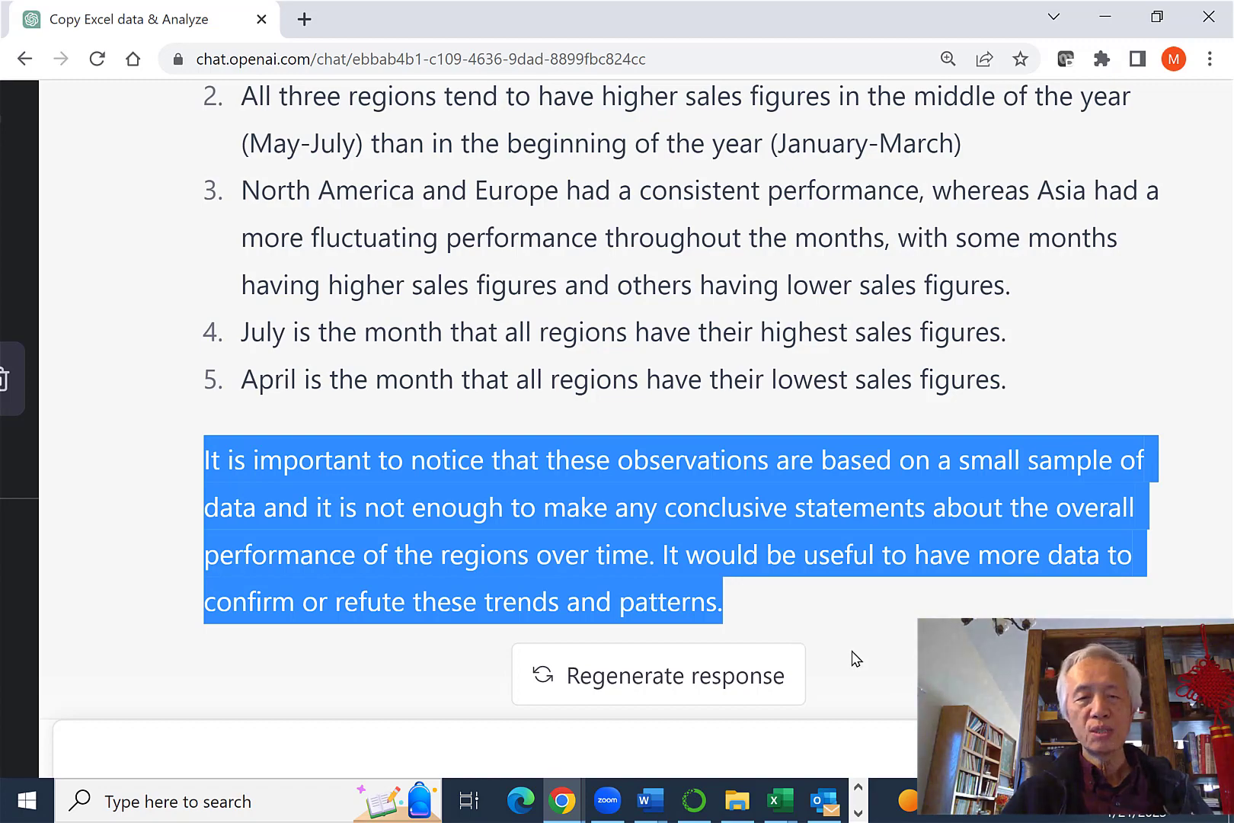
# Jump down to the machine learning or Python follow-up and zoom the page out.
pyautogui.scroll(-2, 853, 656)
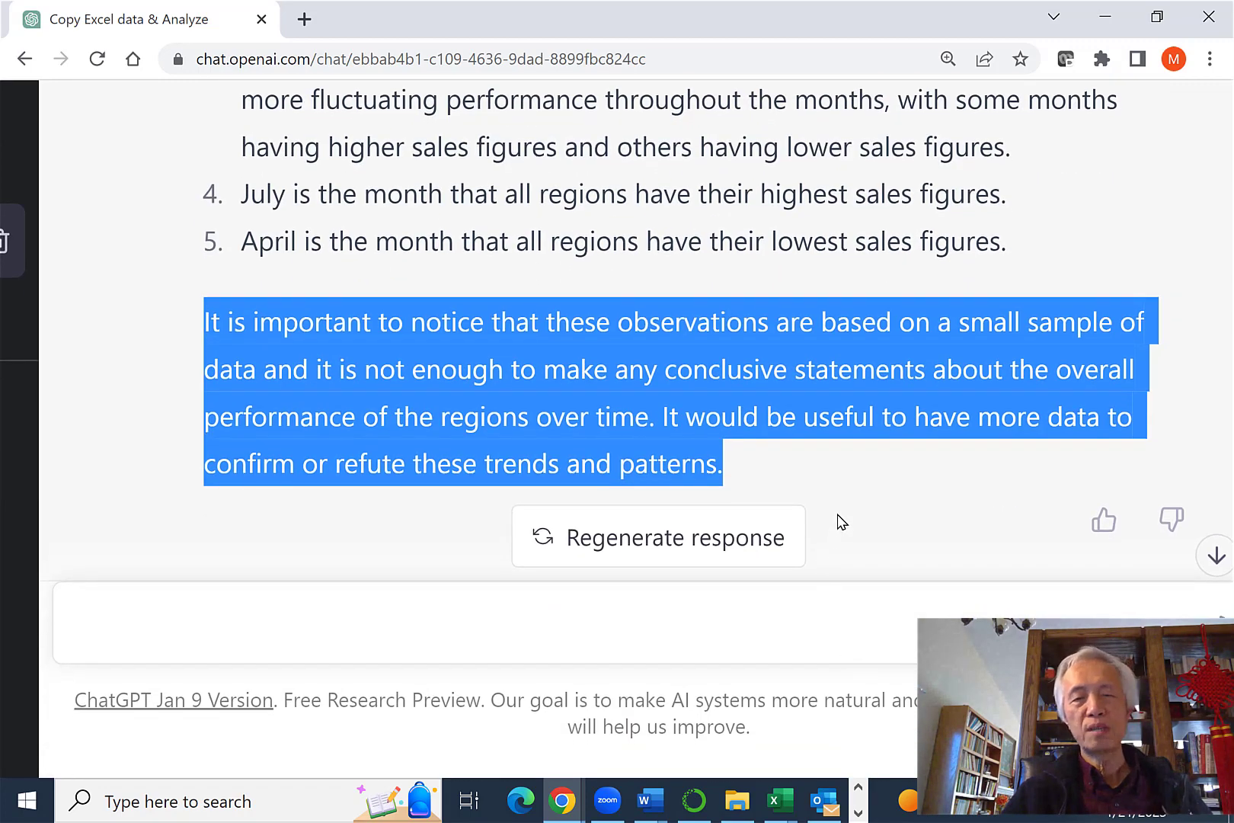
pyautogui.click(1209, 557)
pyautogui.hotkey('ctrl', '-')
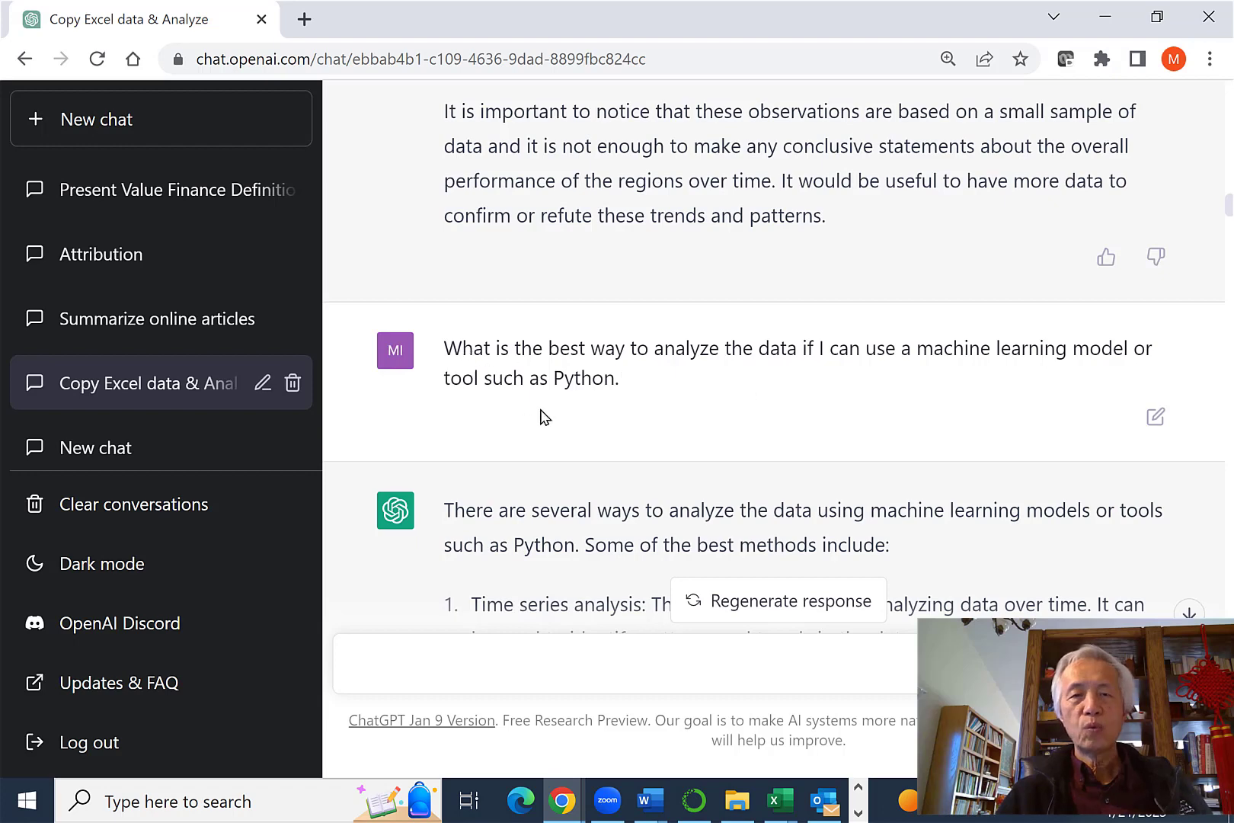
# Highlight 'Time series analysis' among the suggested analysis methods.
pyautogui.scroll(2, 562, 426)
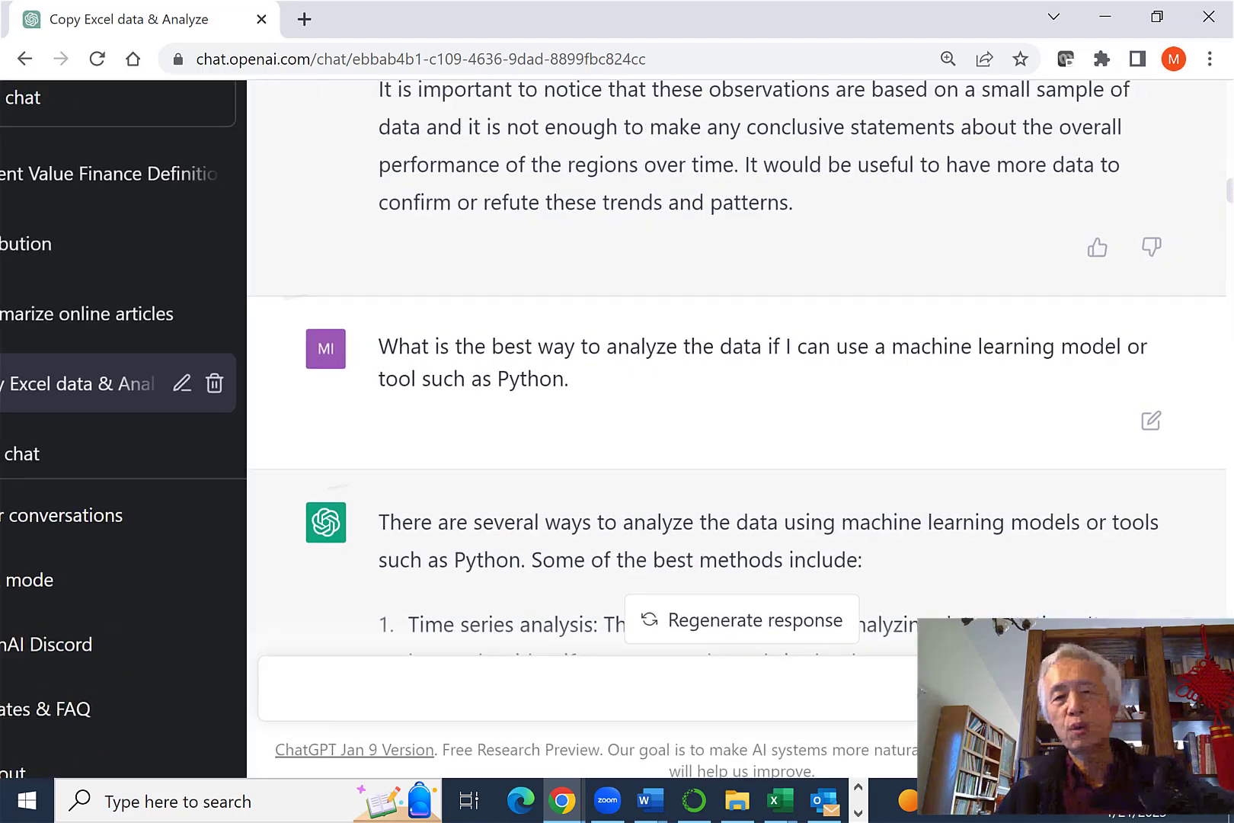
pyautogui.scroll(2, 585, 463)
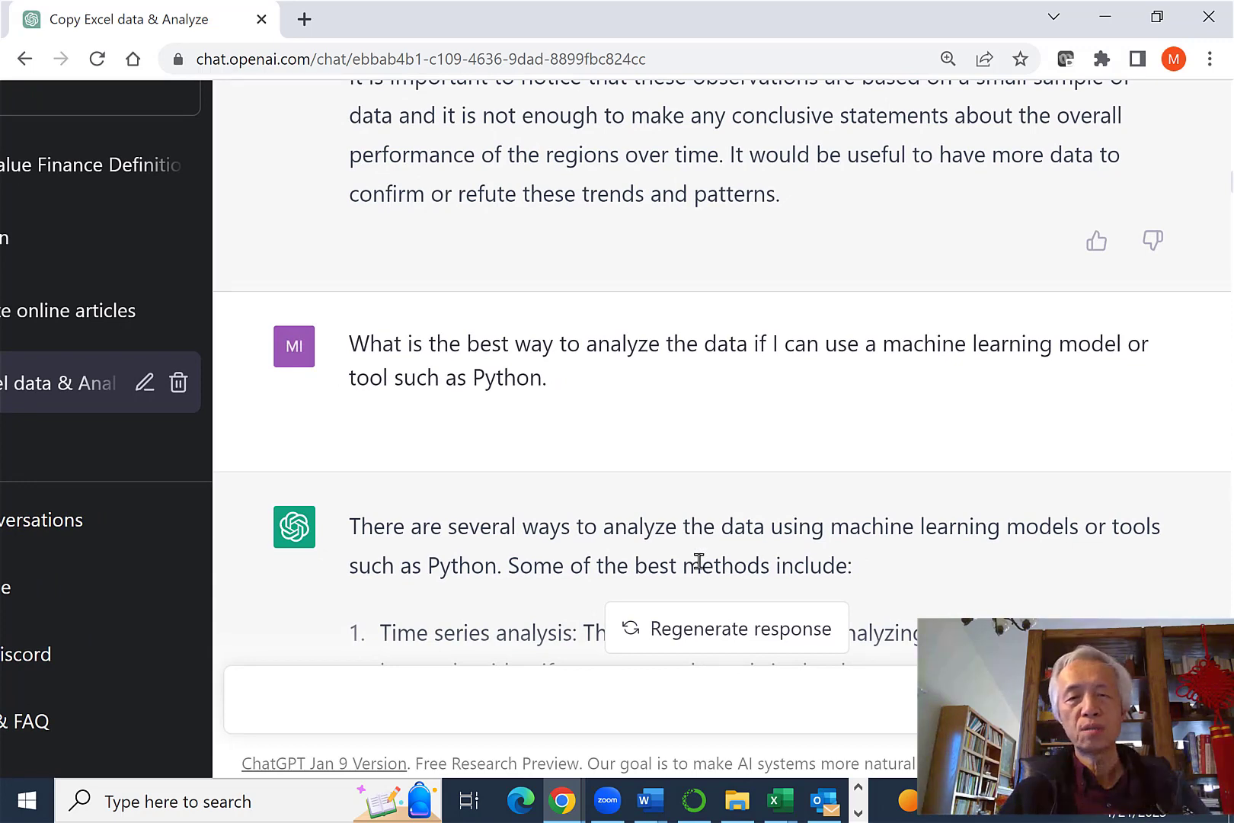
pyautogui.scroll(-1, 697, 564)
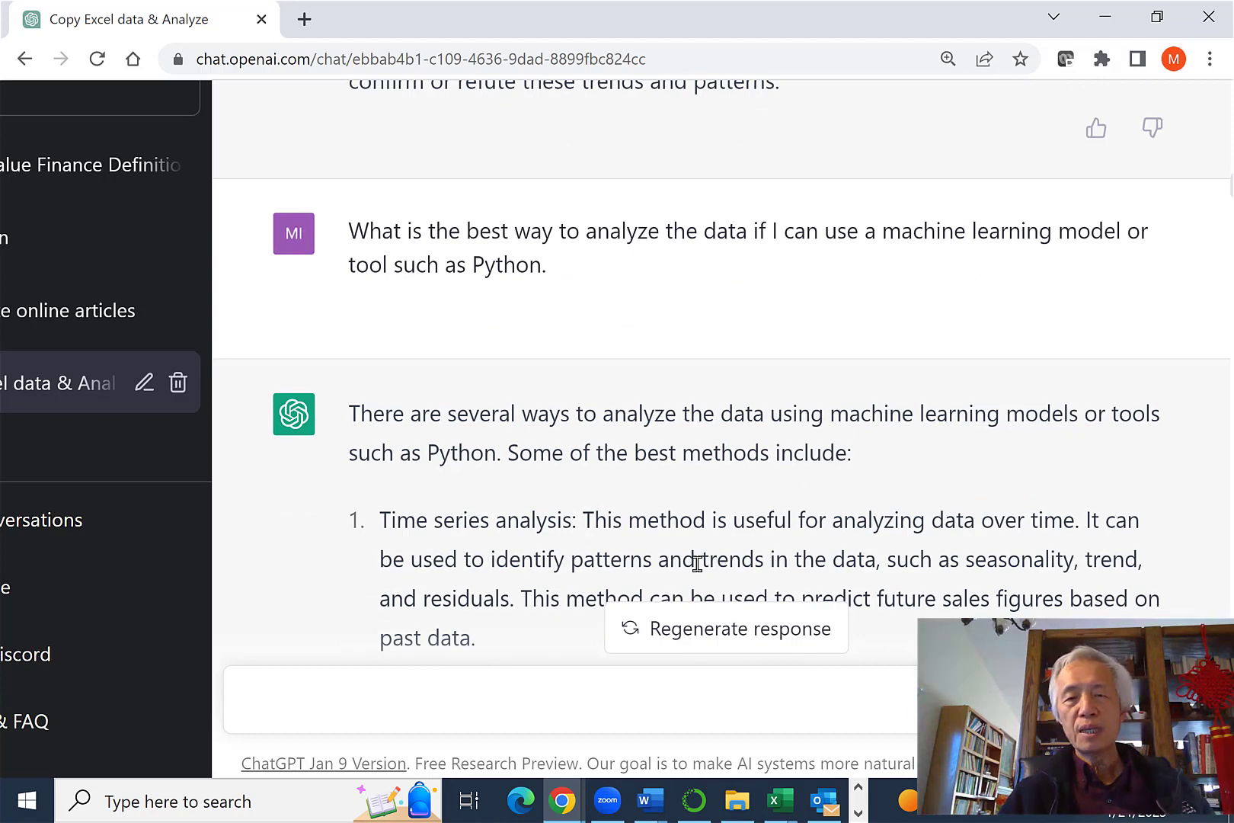
pyautogui.scroll(-1, 697, 564)
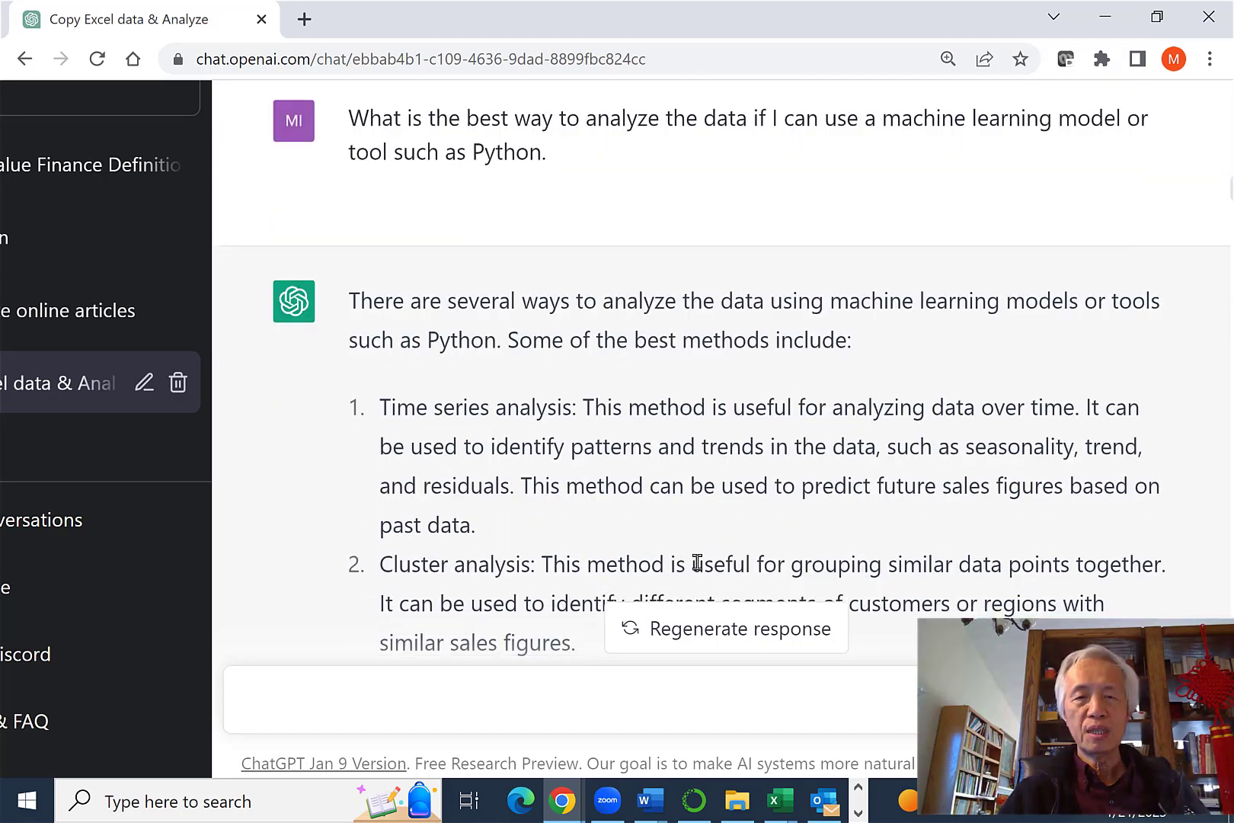
pyautogui.scroll(-2, 696, 564)
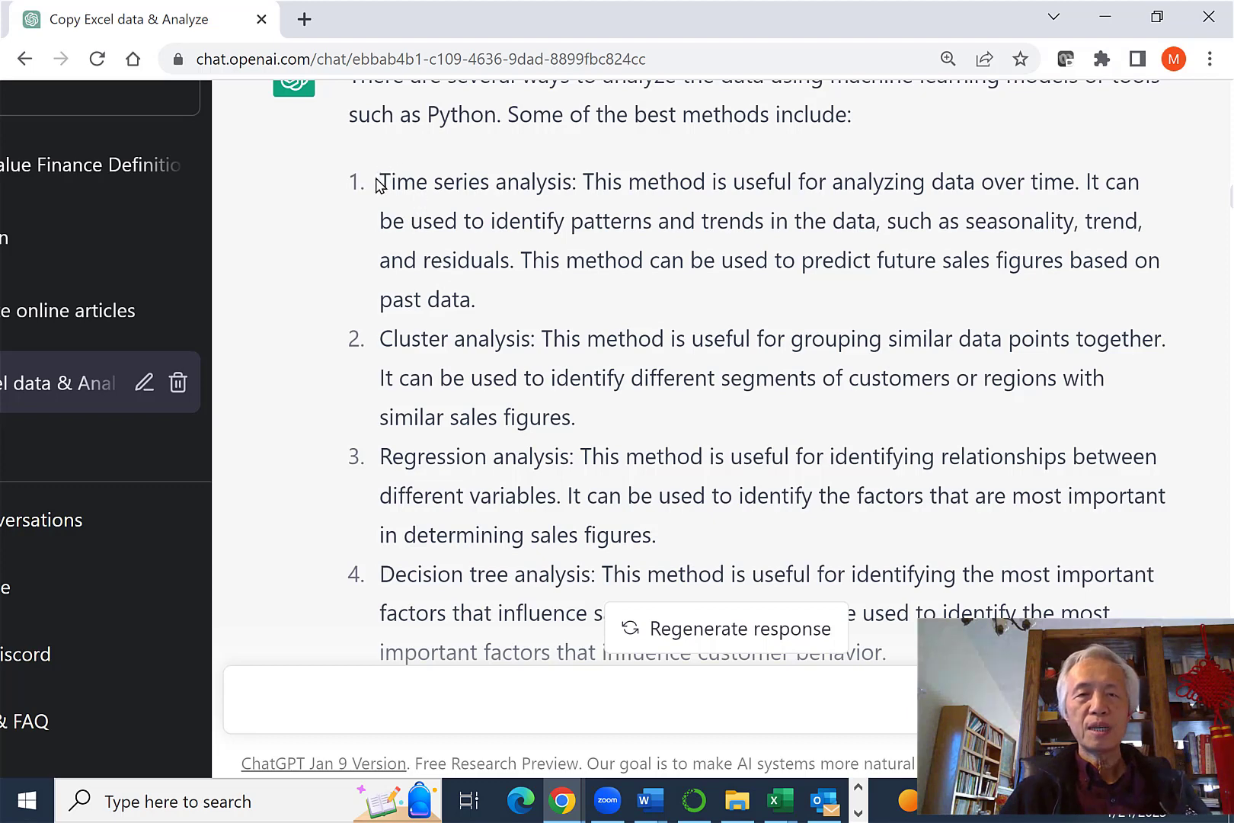
pyautogui.moveTo(380, 180); pyautogui.dragTo(573, 178)
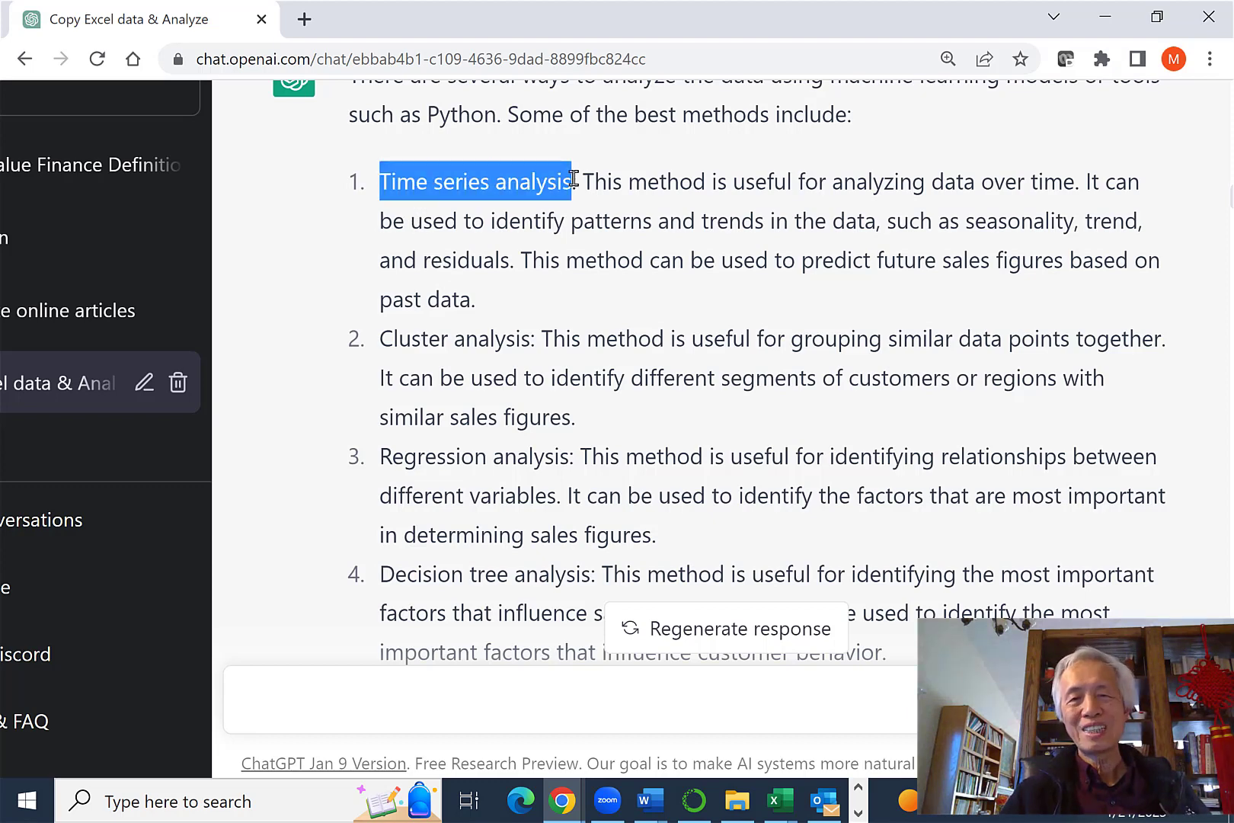
# Read through the Python time-series code and highlight the sales_data.csv file name.
pyautogui.scroll(-1, 640, 377)
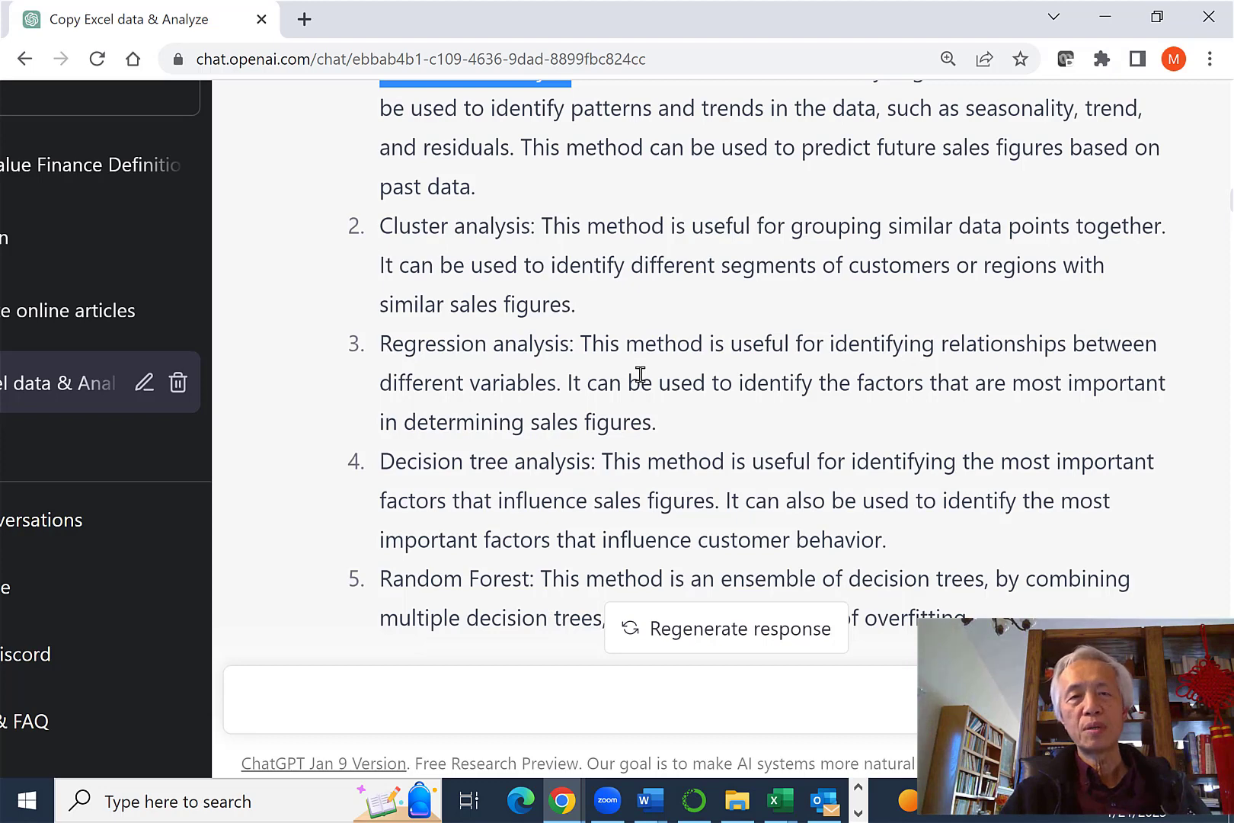
pyautogui.scroll(2, 640, 375)
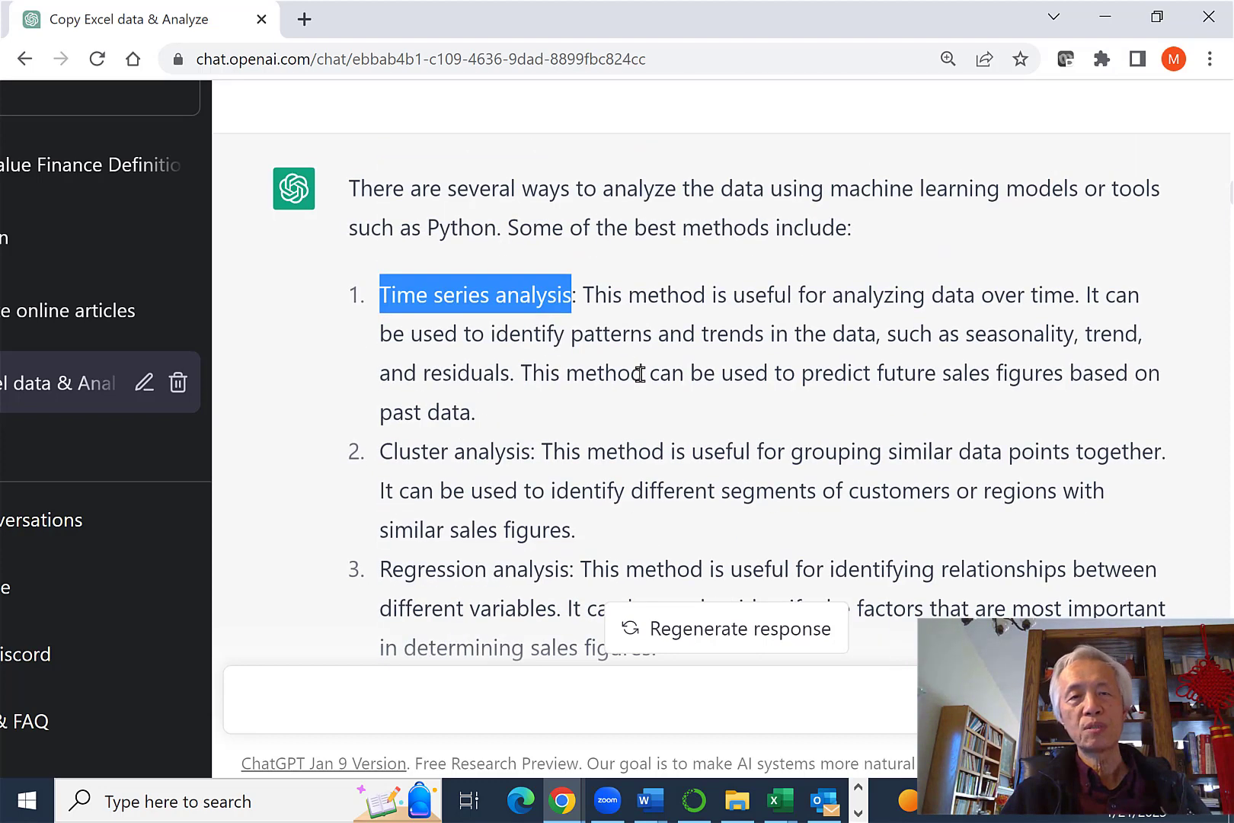
pyautogui.scroll(-5, 640, 373)
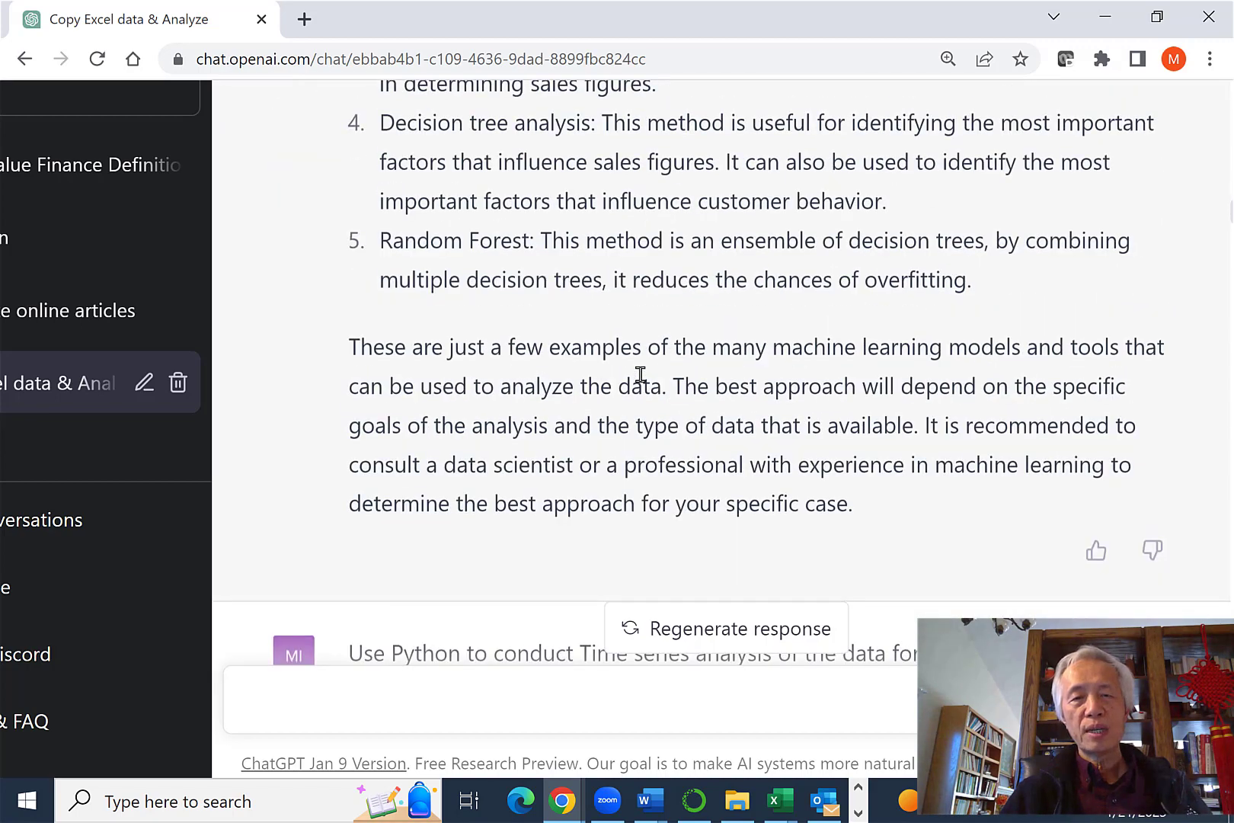
pyautogui.scroll(-1, 640, 375)
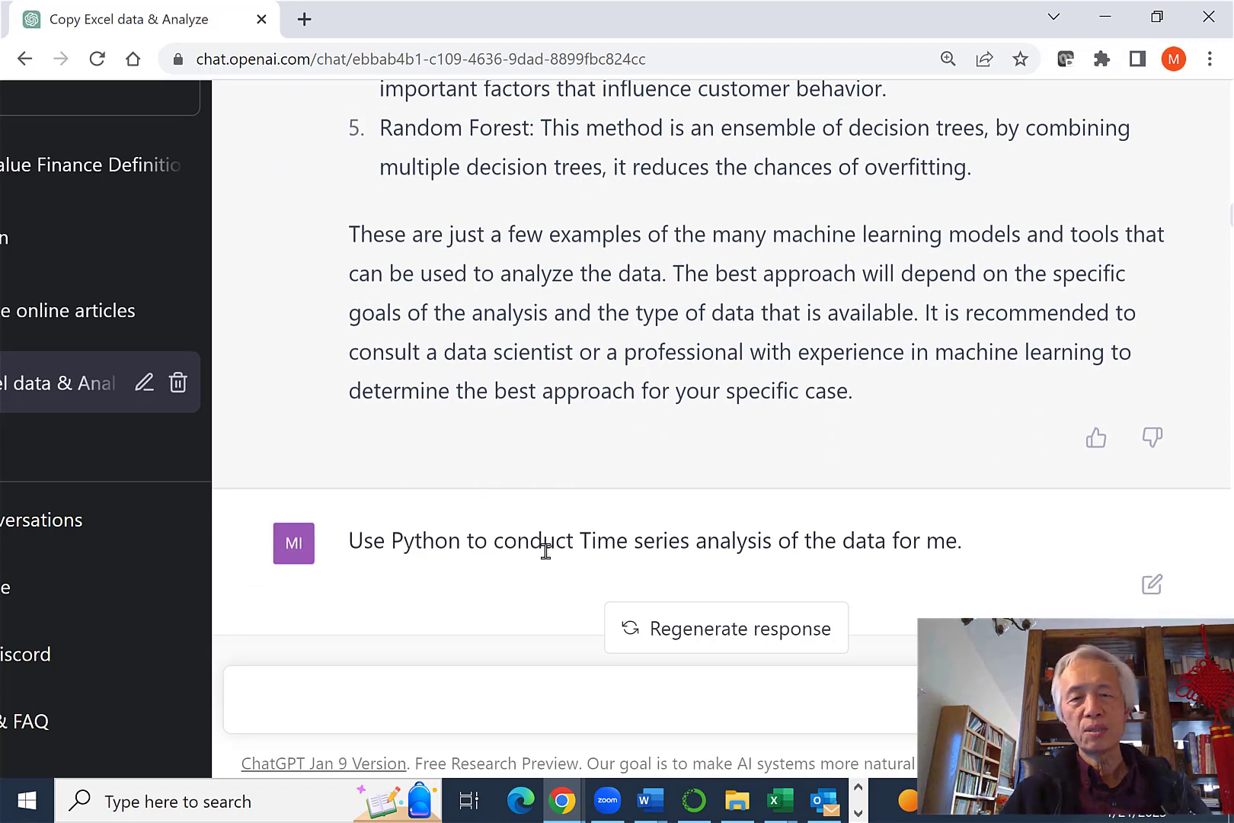
pyautogui.scroll(-1, 958, 563)
pyautogui.scroll(-1, 959, 563)
pyautogui.scroll(-1, 939, 575)
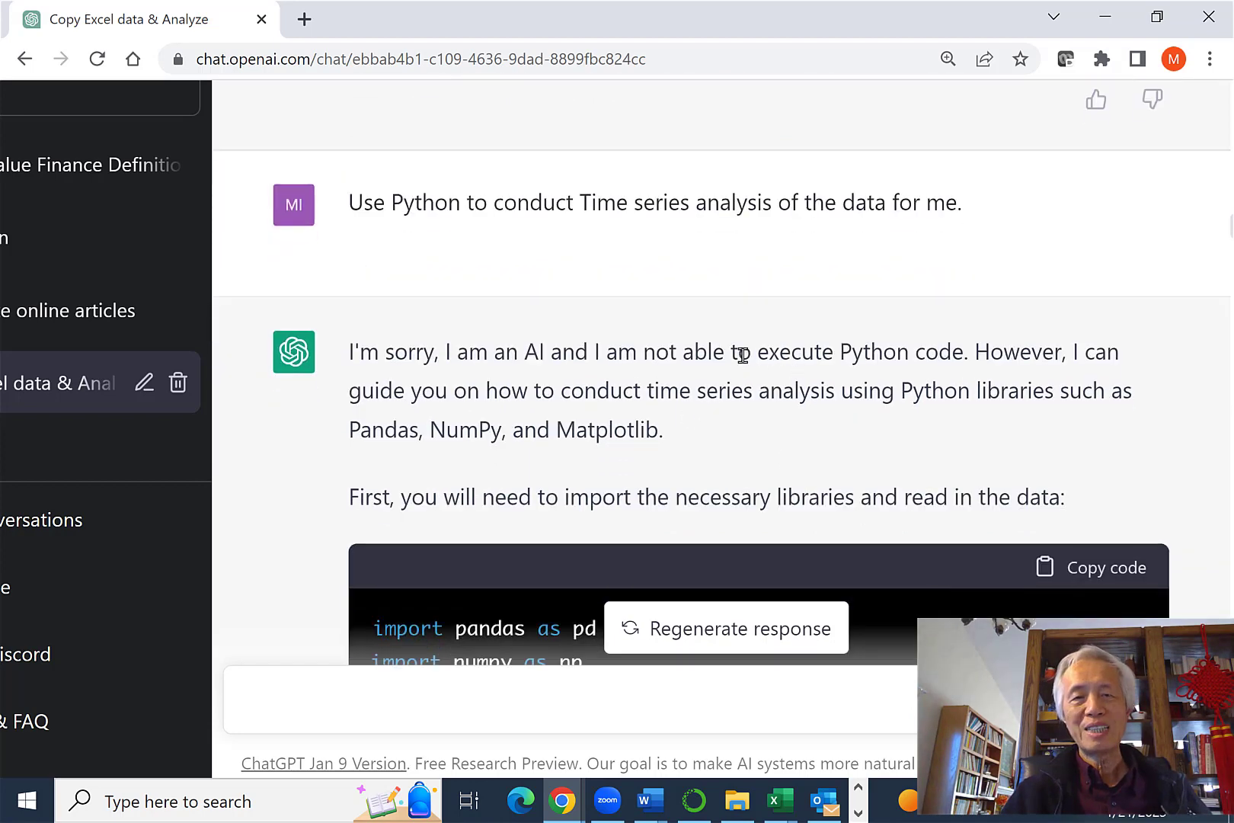
pyautogui.scroll(-1, 746, 354)
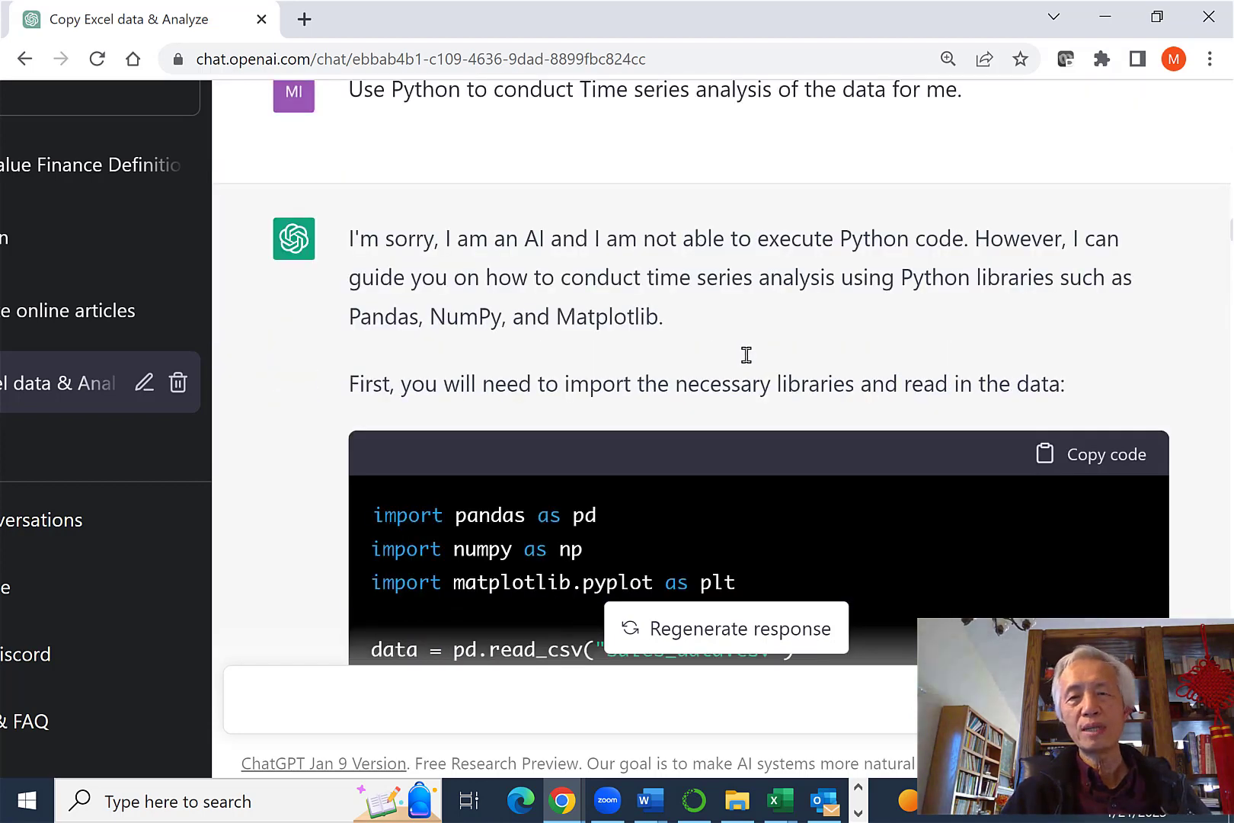
pyautogui.scroll(-1, 746, 355)
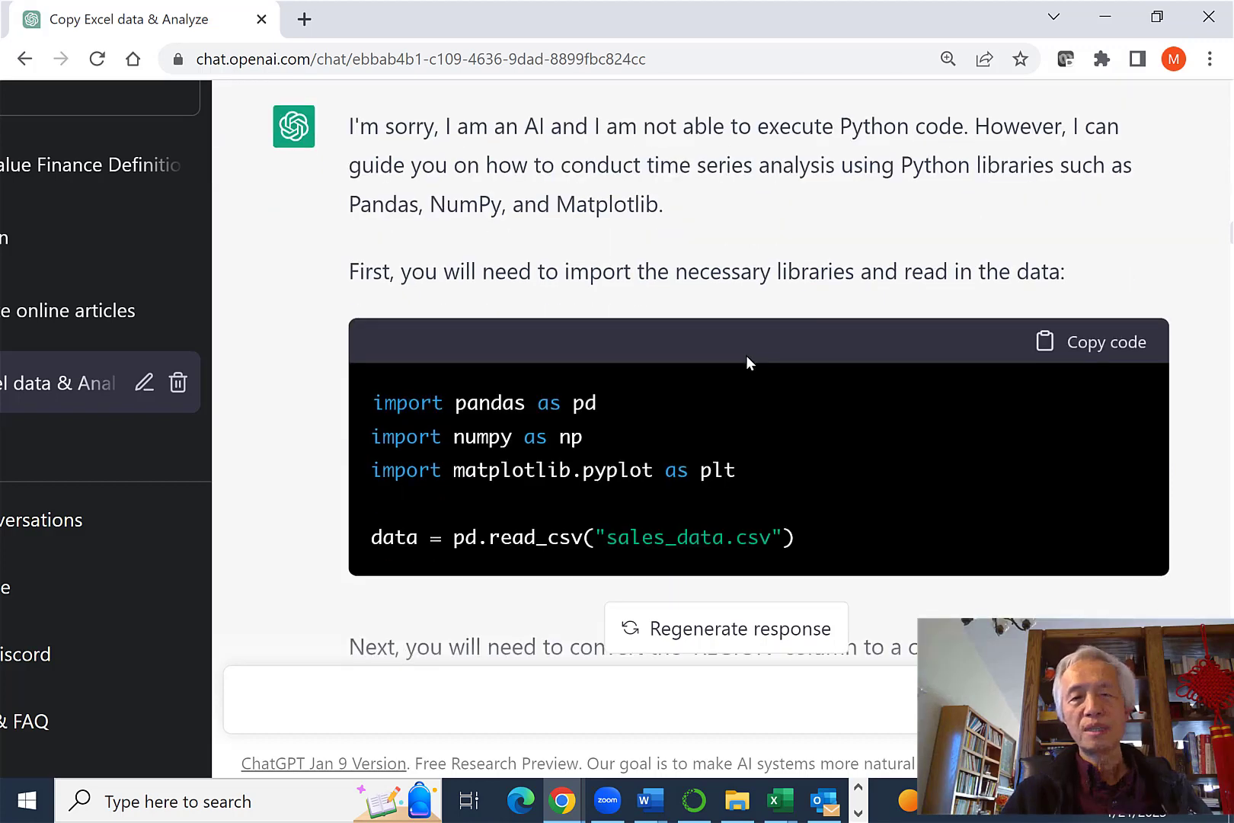
pyautogui.scroll(-2, 746, 355)
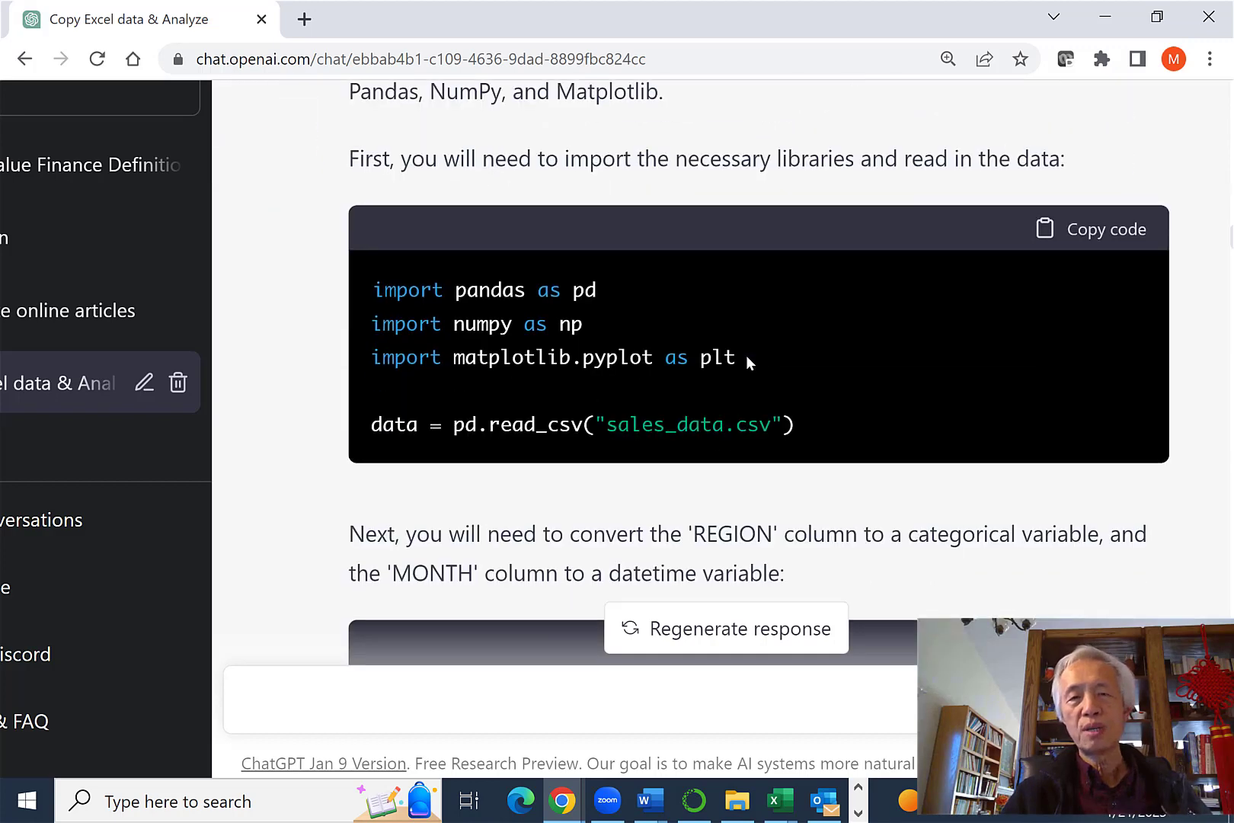
pyautogui.scroll(-2, 747, 355)
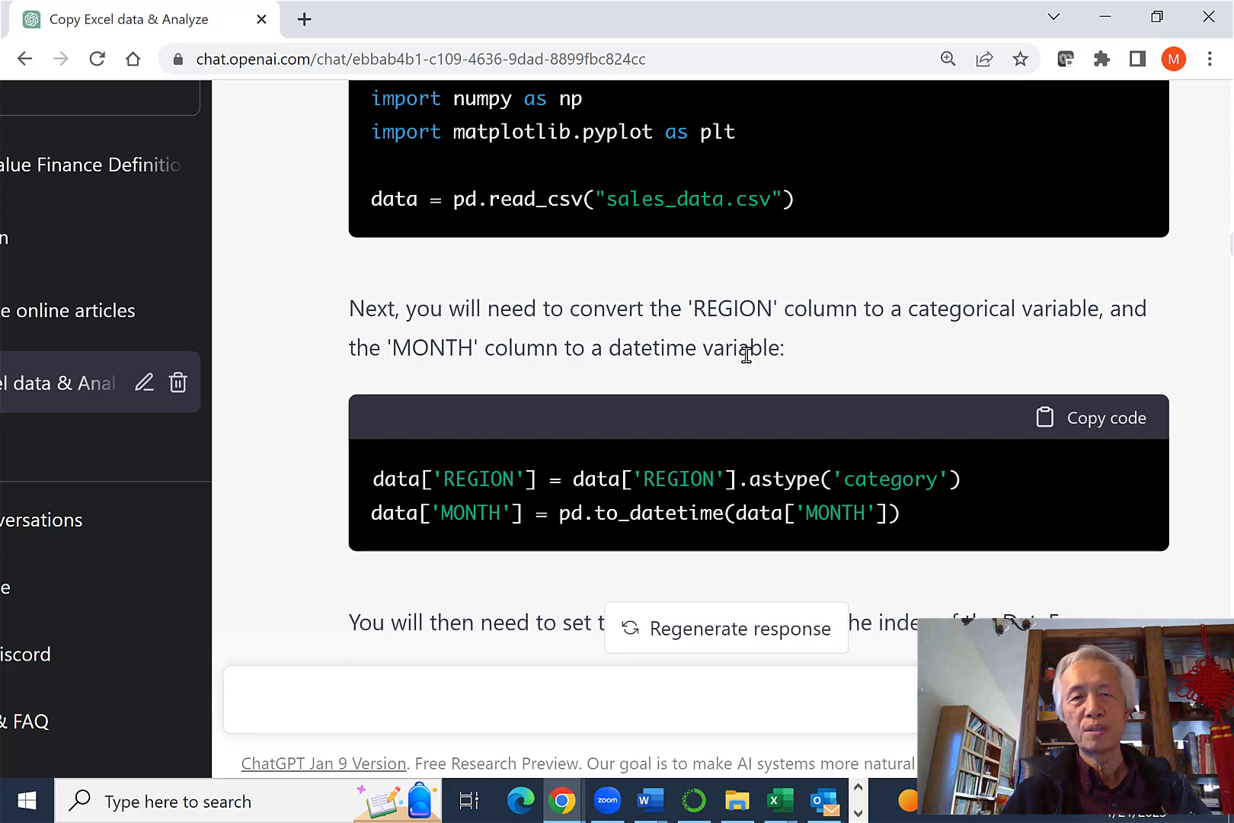
pyautogui.scroll(-1, 747, 355)
pyautogui.scroll(1, 747, 355)
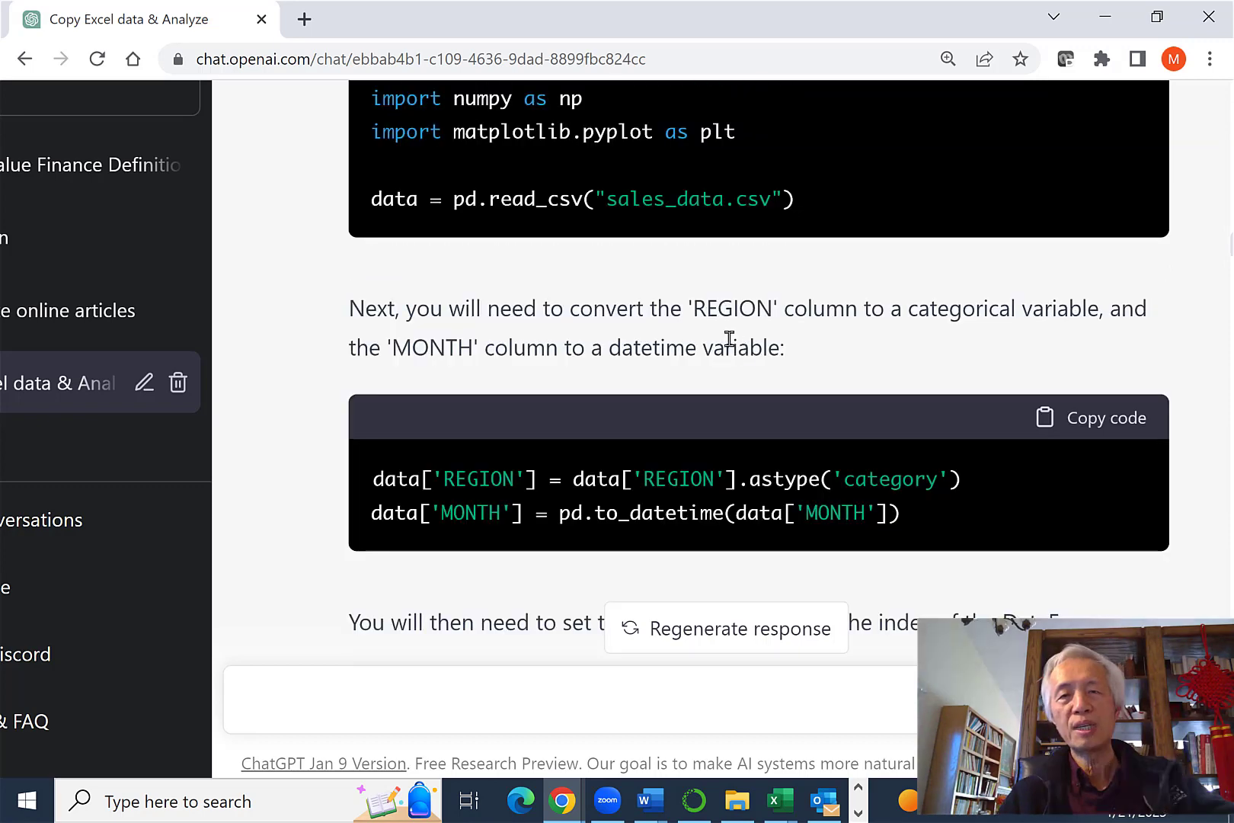
pyautogui.moveTo(607, 196); pyautogui.dragTo(776, 218)
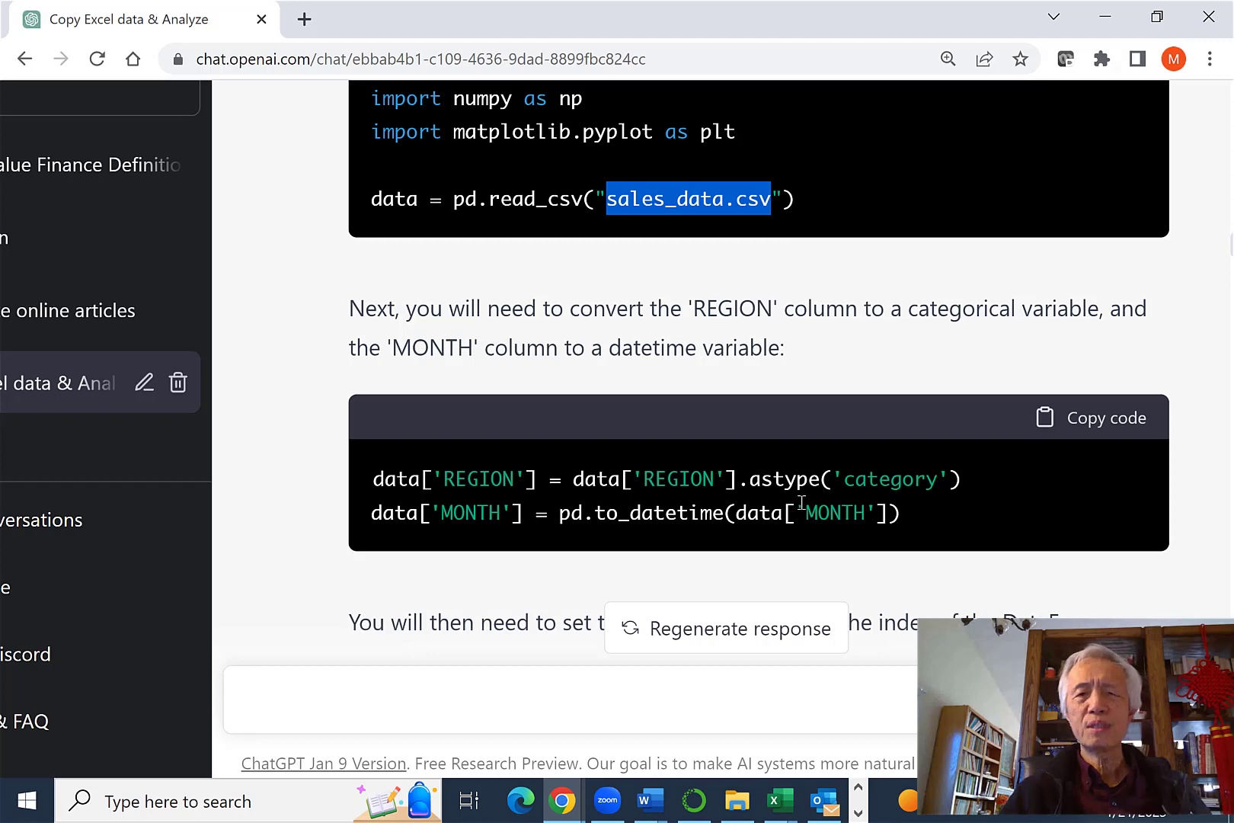
# Scroll down to the prompt asking for code to save the data as sales_data.csv.
pyautogui.scroll(-2, 802, 502)
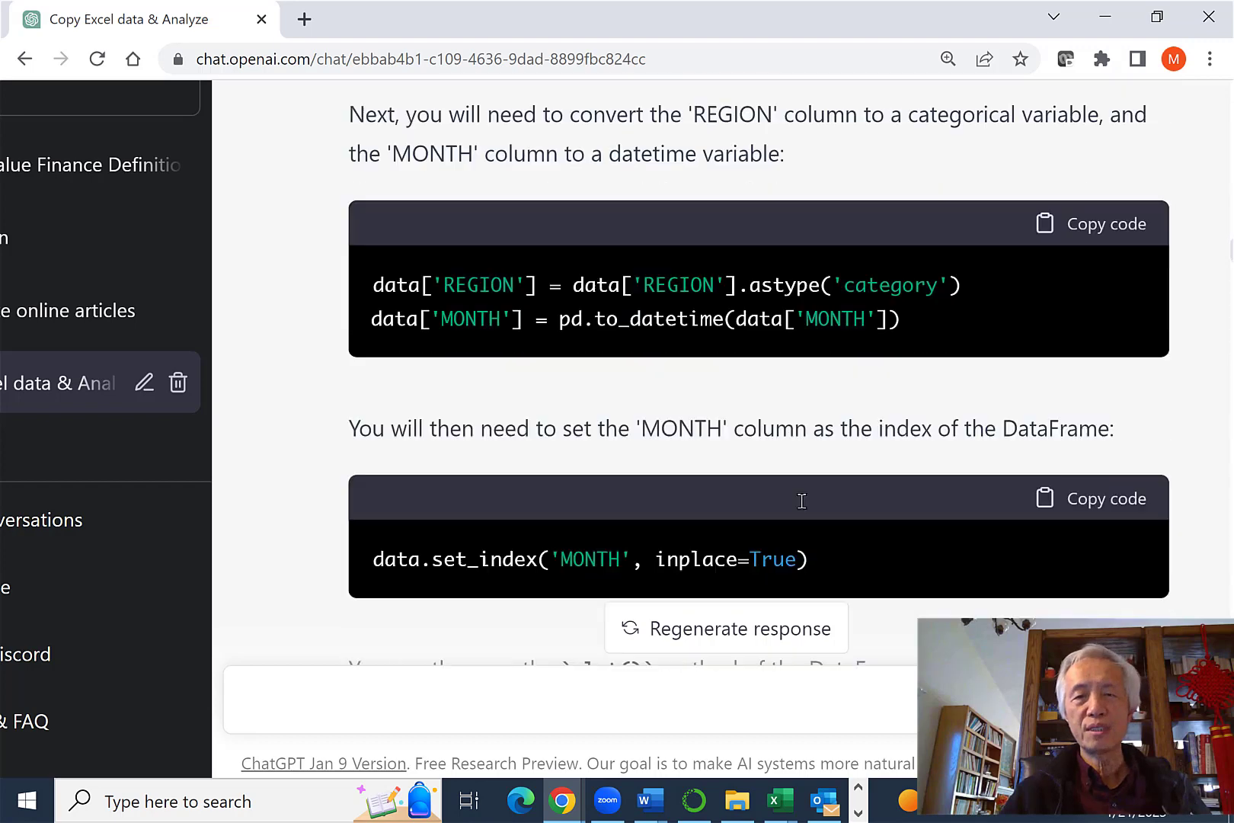
pyautogui.scroll(-1, 805, 509)
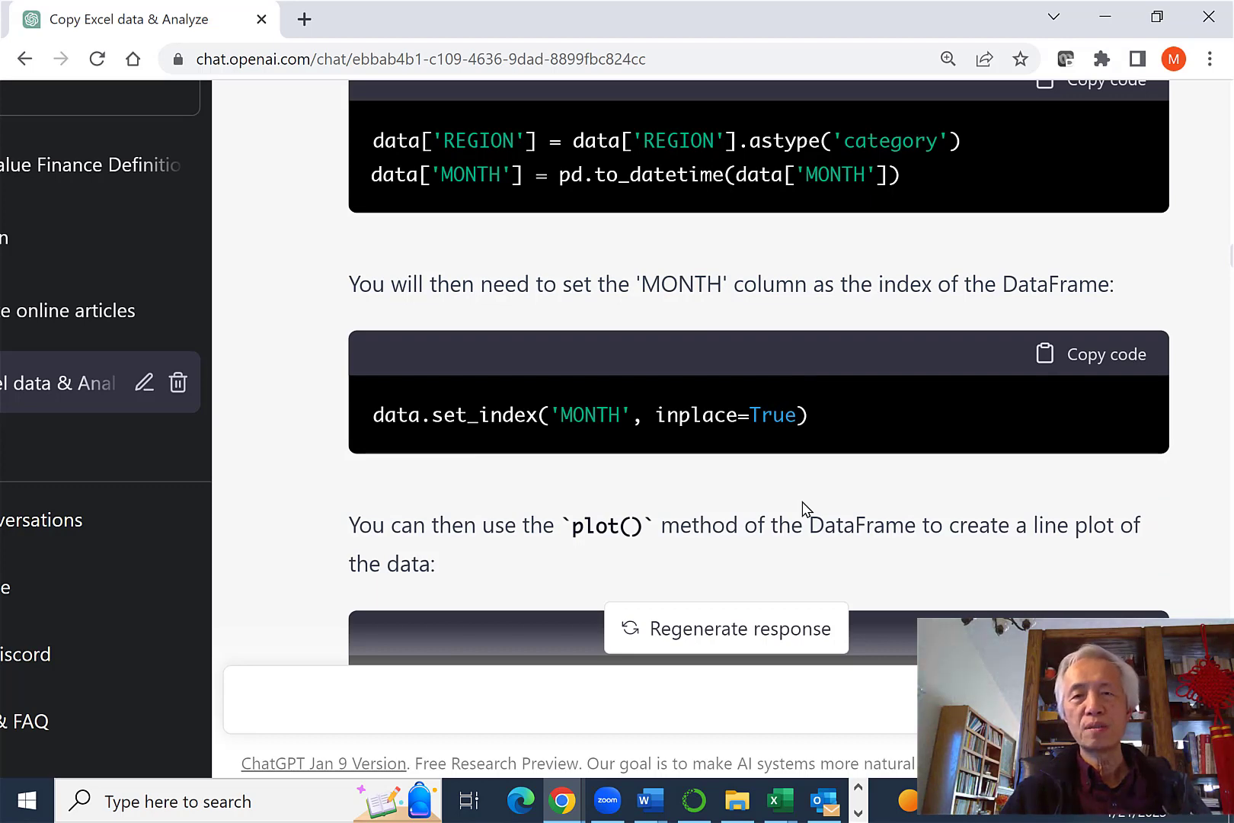
pyautogui.scroll(-2, 802, 504)
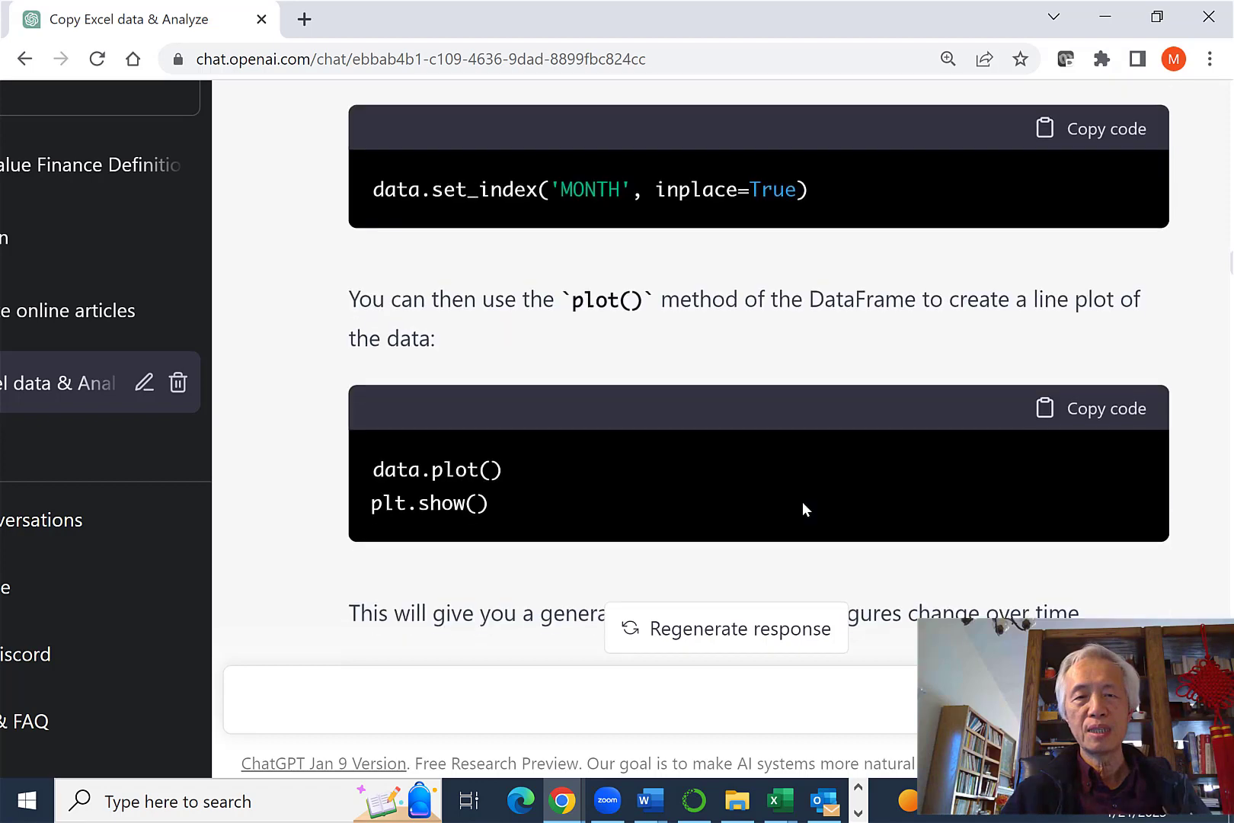
pyautogui.scroll(-2, 803, 503)
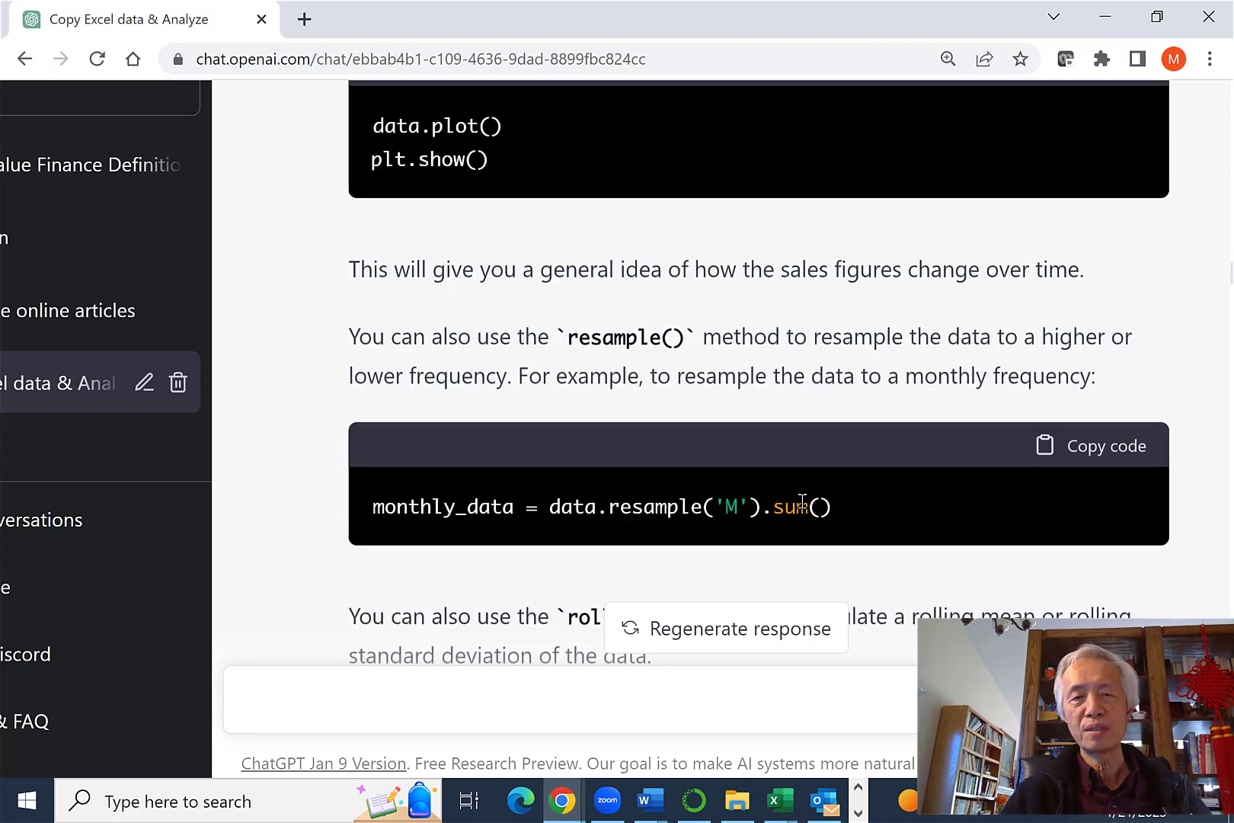
pyautogui.scroll(-2, 803, 501)
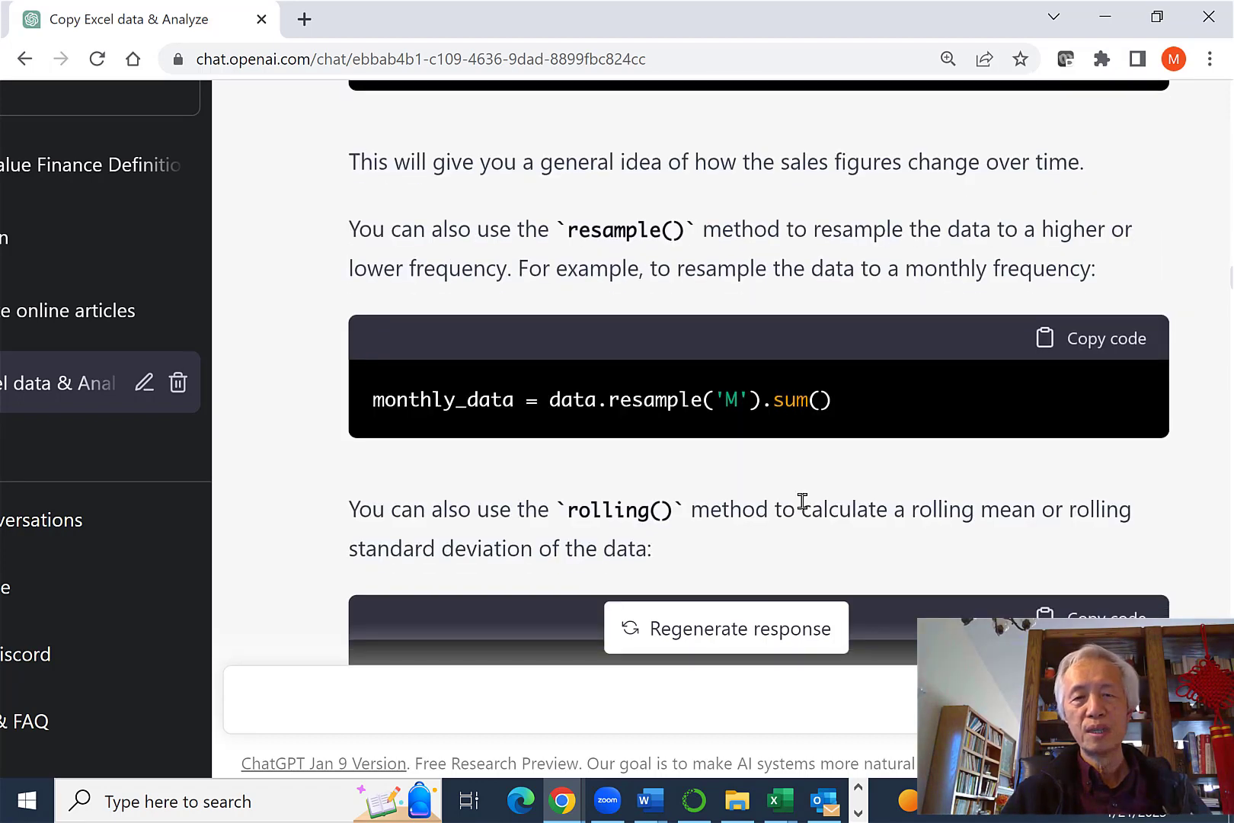
pyautogui.scroll(-1, 803, 501)
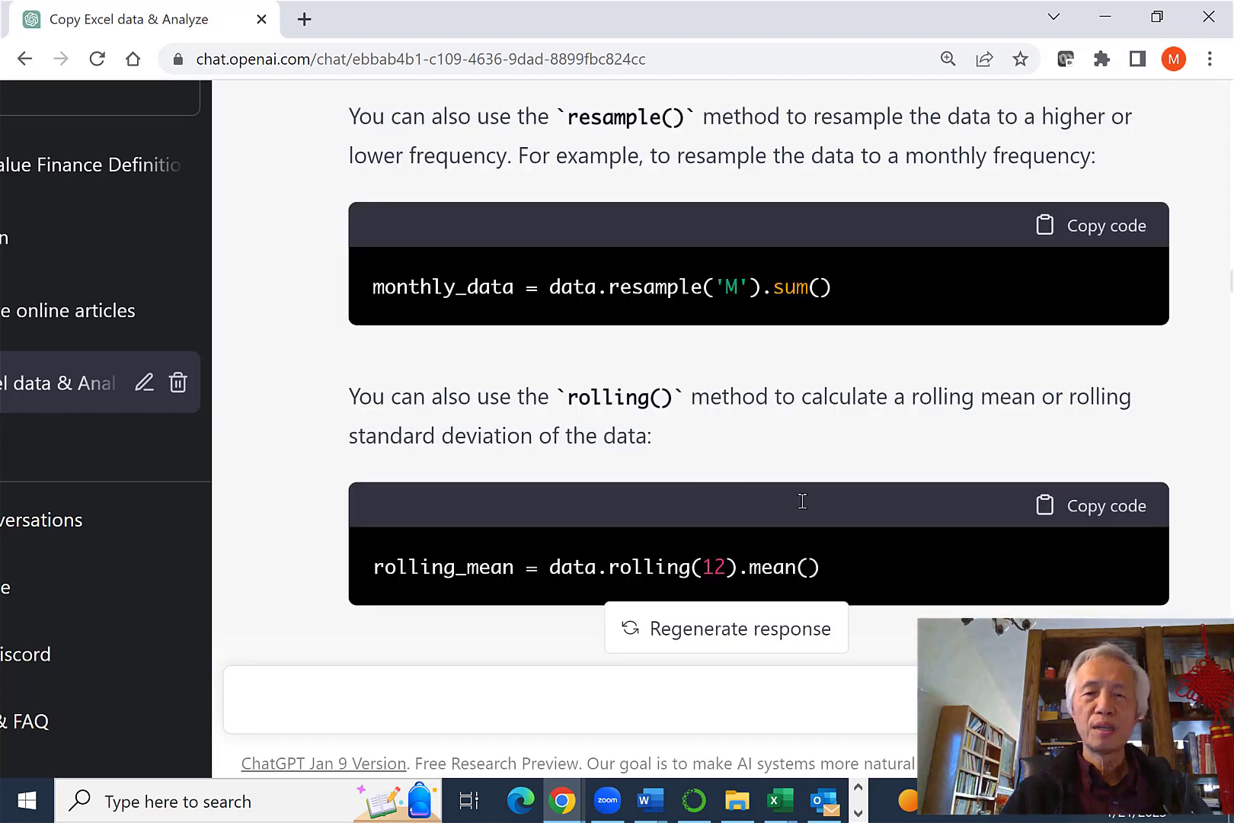
pyautogui.scroll(-6, 802, 501)
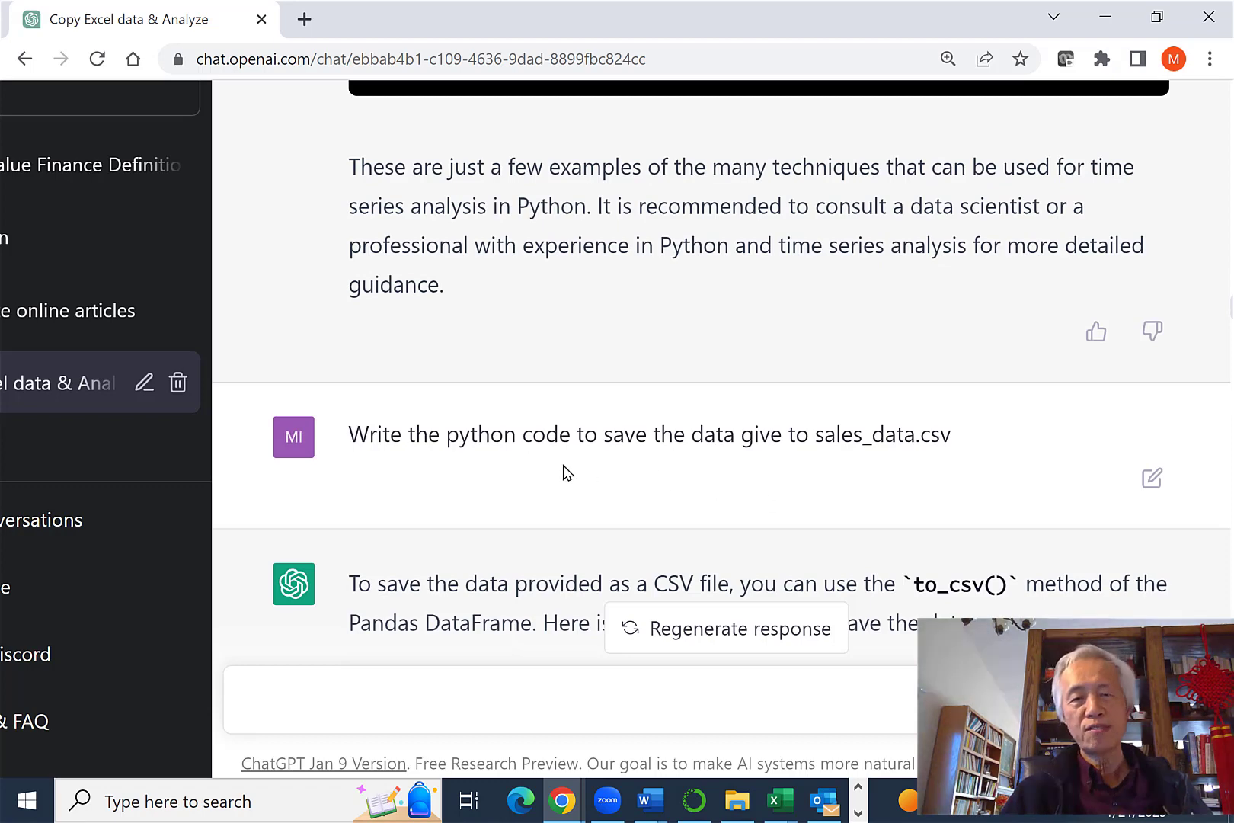
pyautogui.moveTo(355, 435); pyautogui.dragTo(635, 441)
pyautogui.moveTo(939, 444); pyautogui.dragTo(975, 460)
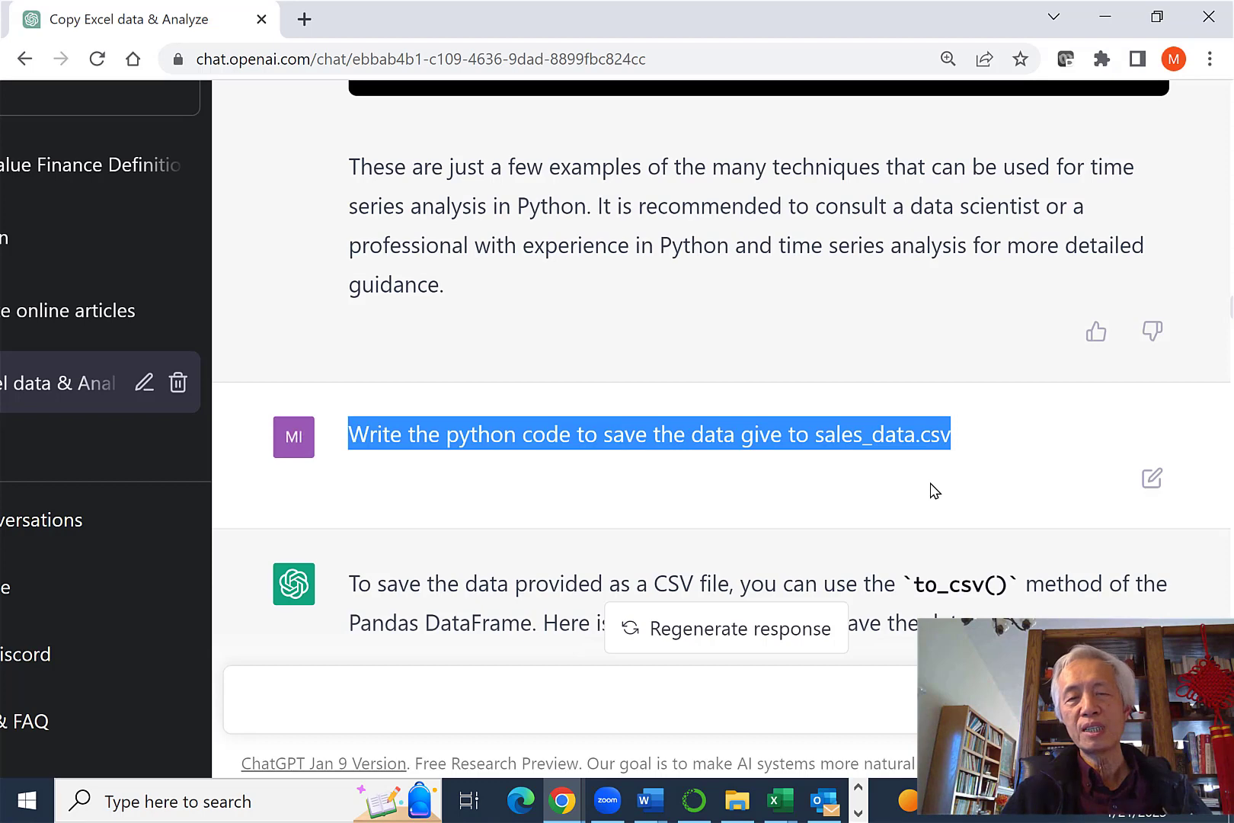
pyautogui.scroll(-1, 934, 491)
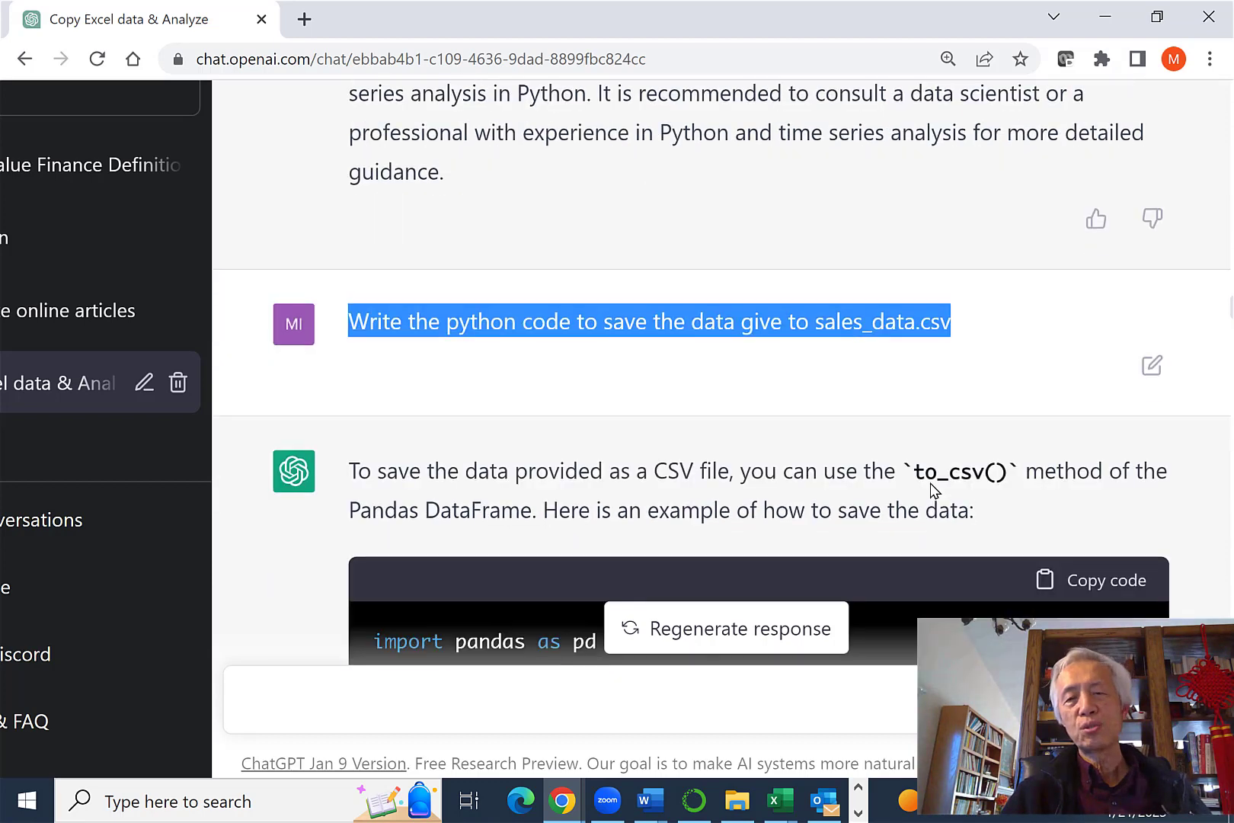
pyautogui.scroll(-2, 930, 484)
pyautogui.scroll(-1, 930, 483)
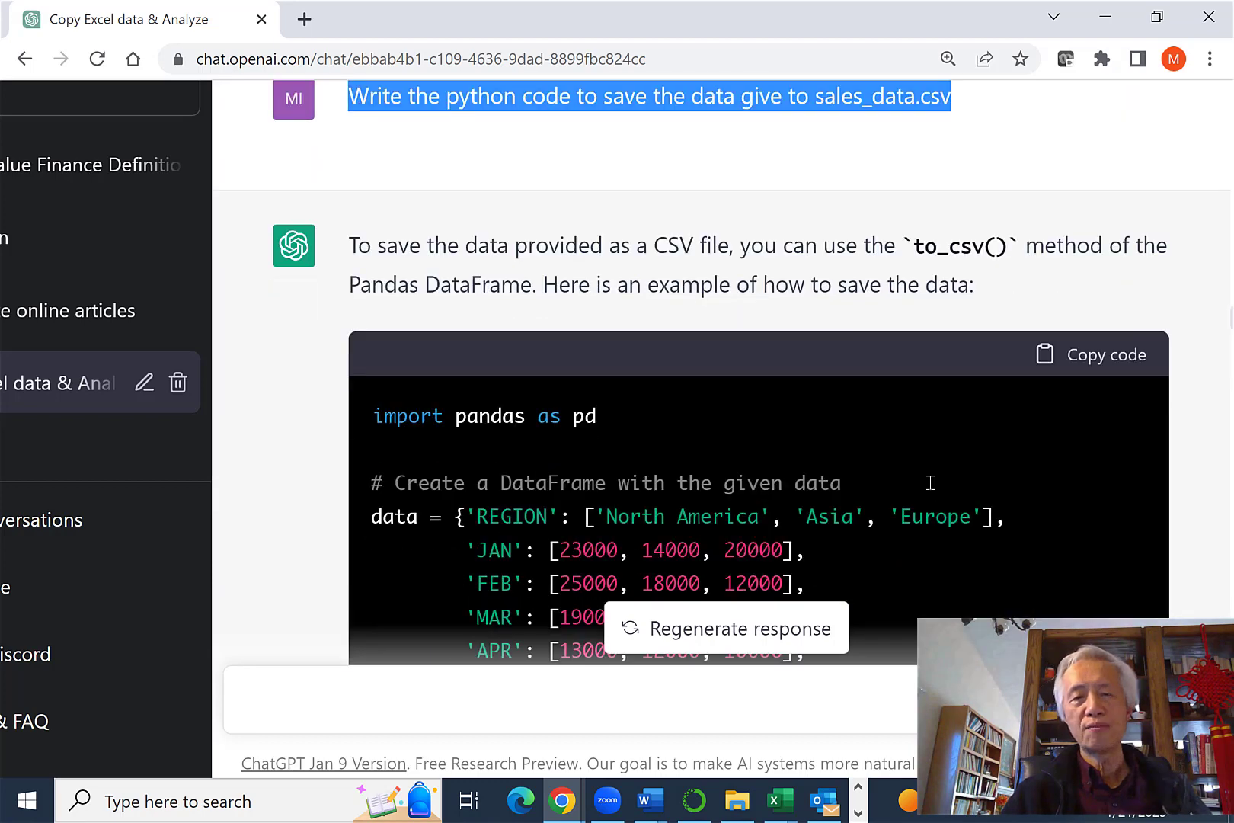
pyautogui.scroll(-3, 930, 483)
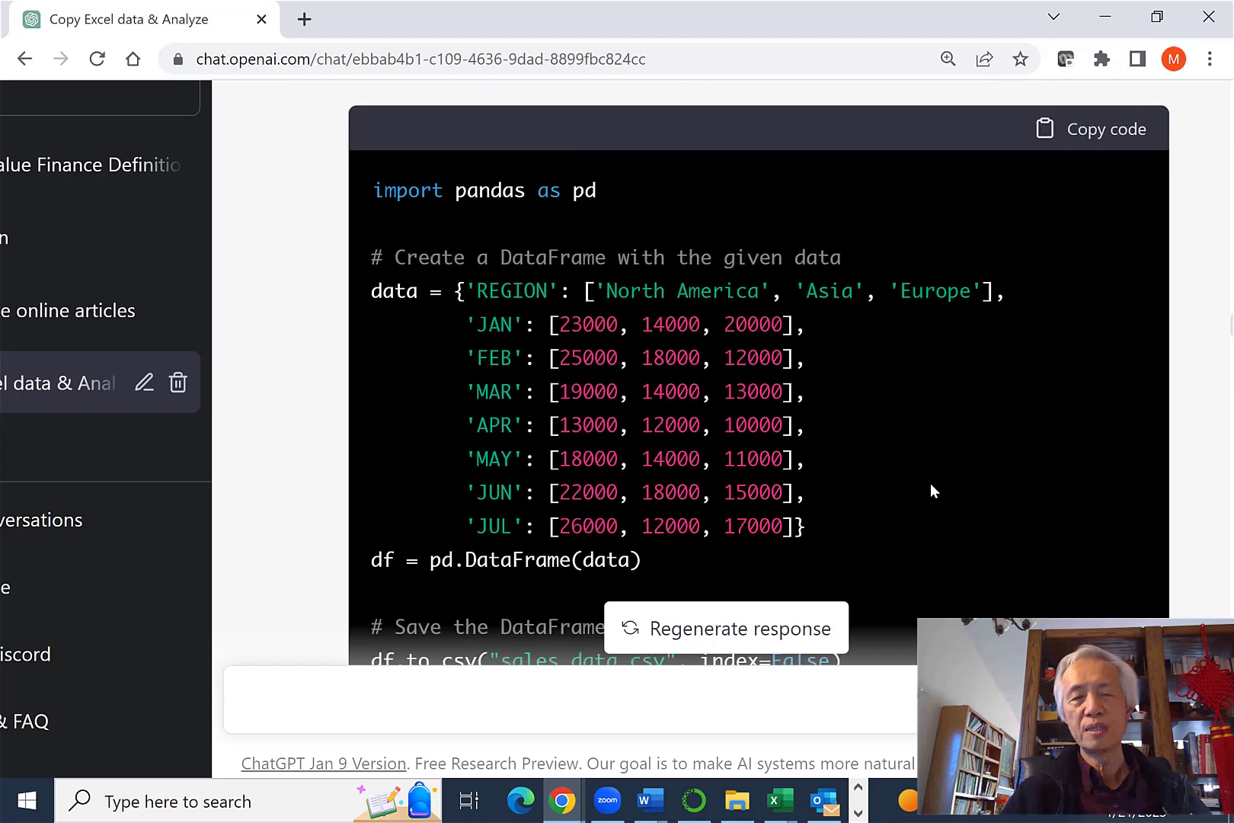
pyautogui.scroll(-2, 930, 483)
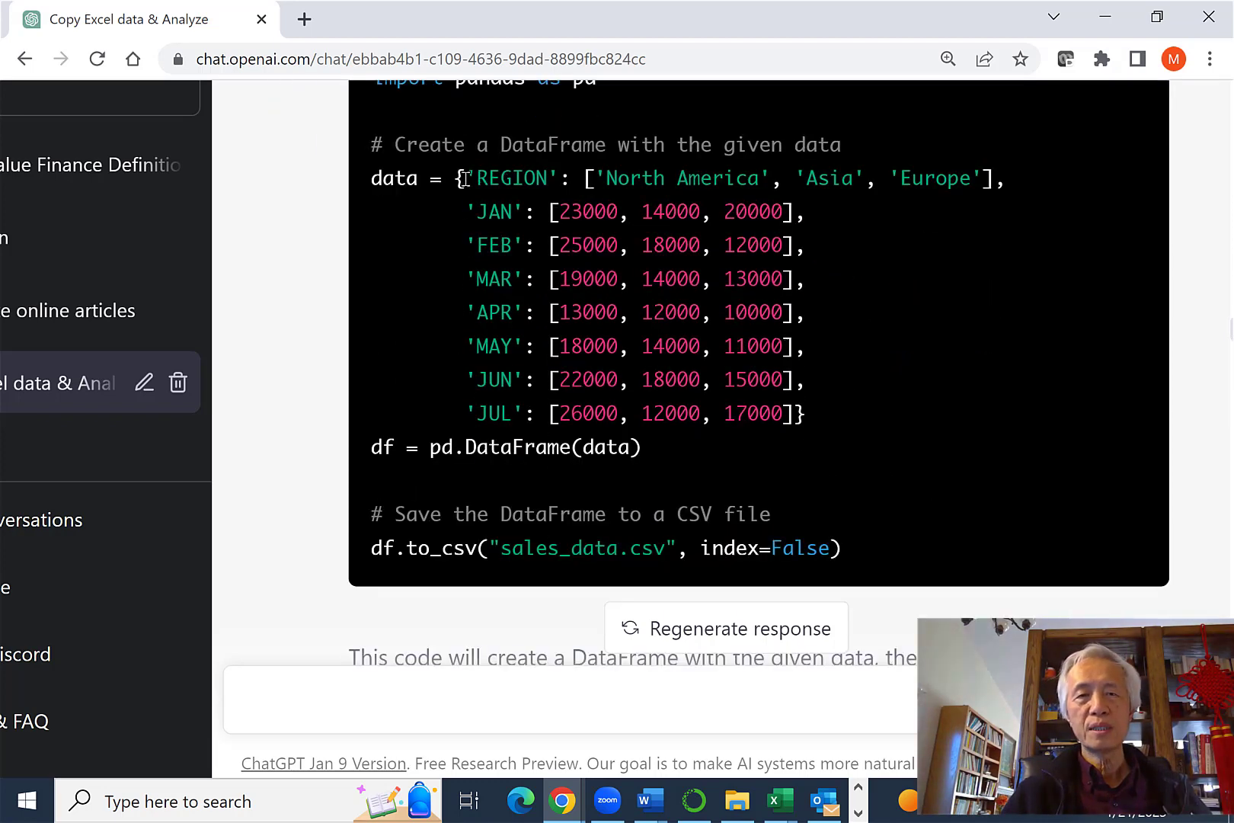
pyautogui.moveTo(466, 178); pyautogui.dragTo(1007, 182)
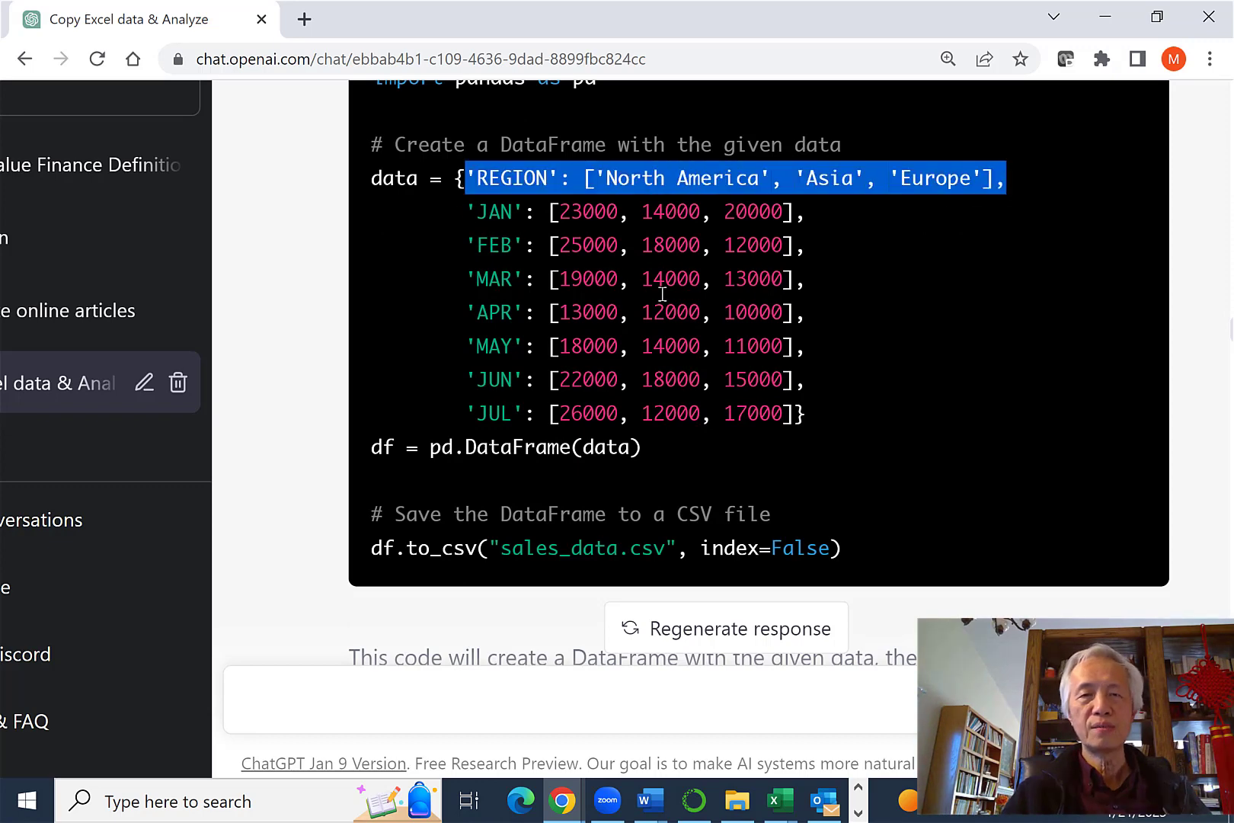
pyautogui.moveTo(466, 200); pyautogui.dragTo(819, 422)
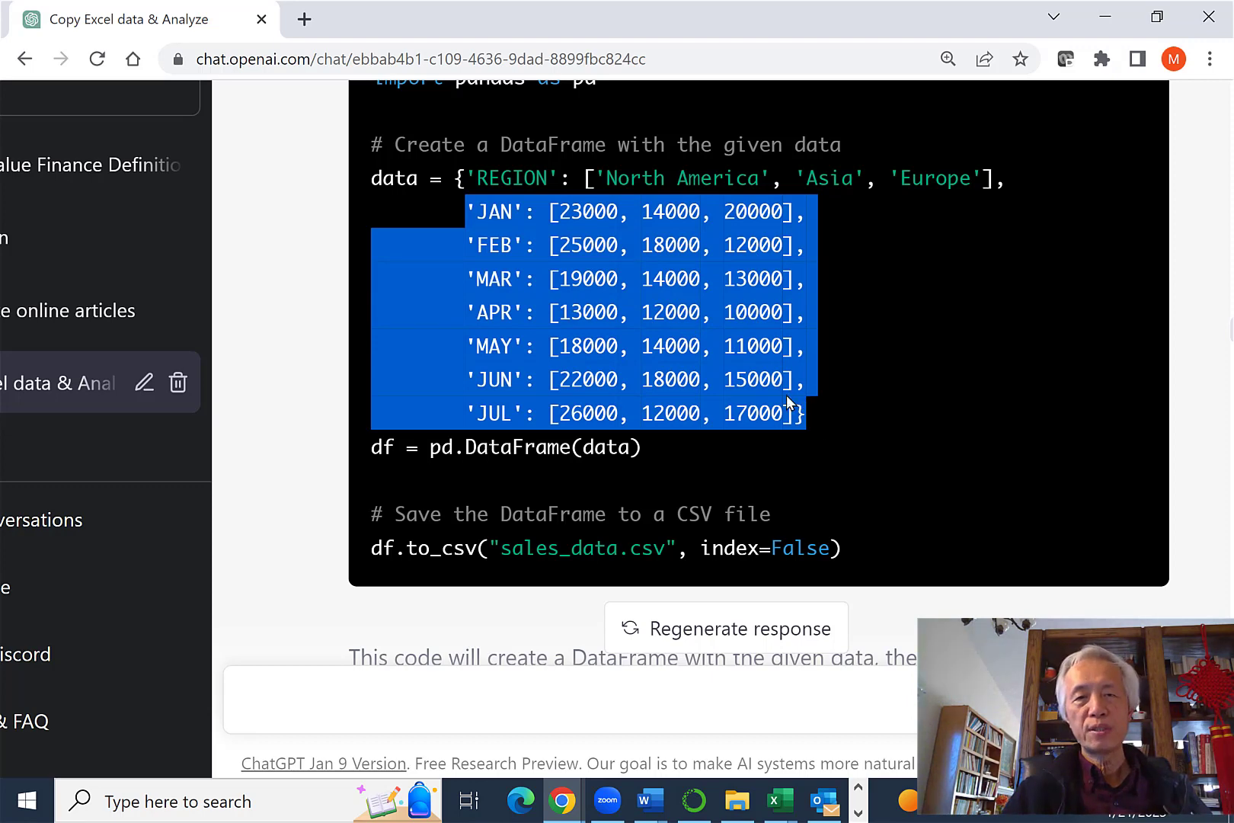
pyautogui.moveTo(659, 447); pyautogui.dragTo(427, 450)
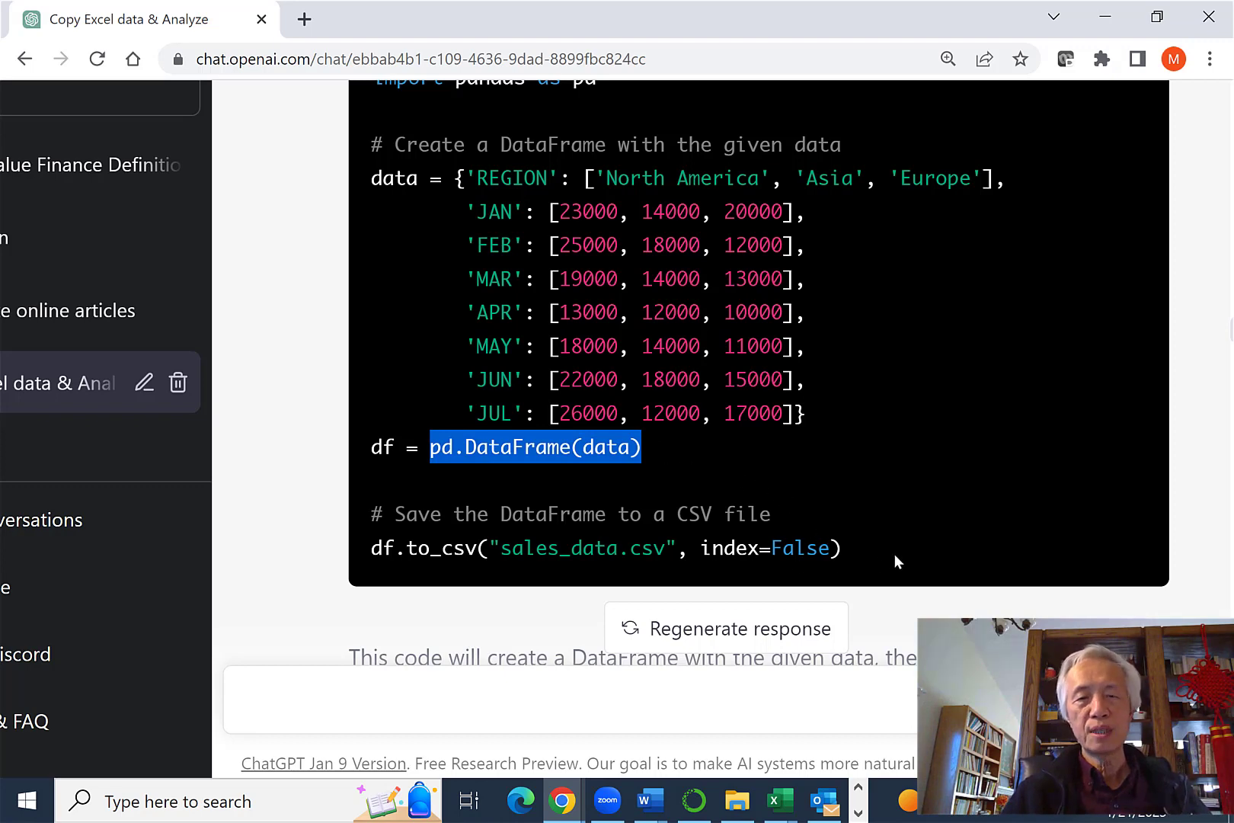
pyautogui.scroll(-2, 894, 556)
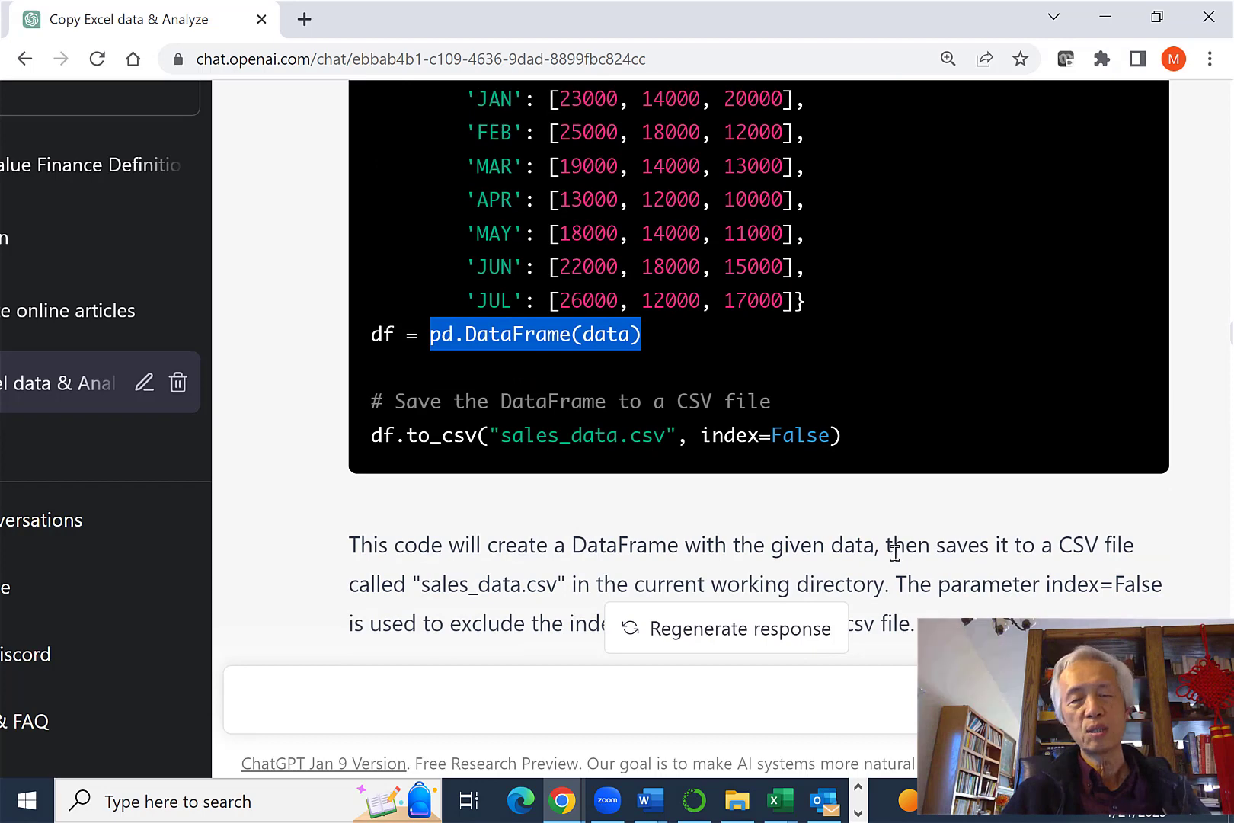
pyautogui.scroll(-3, 895, 560)
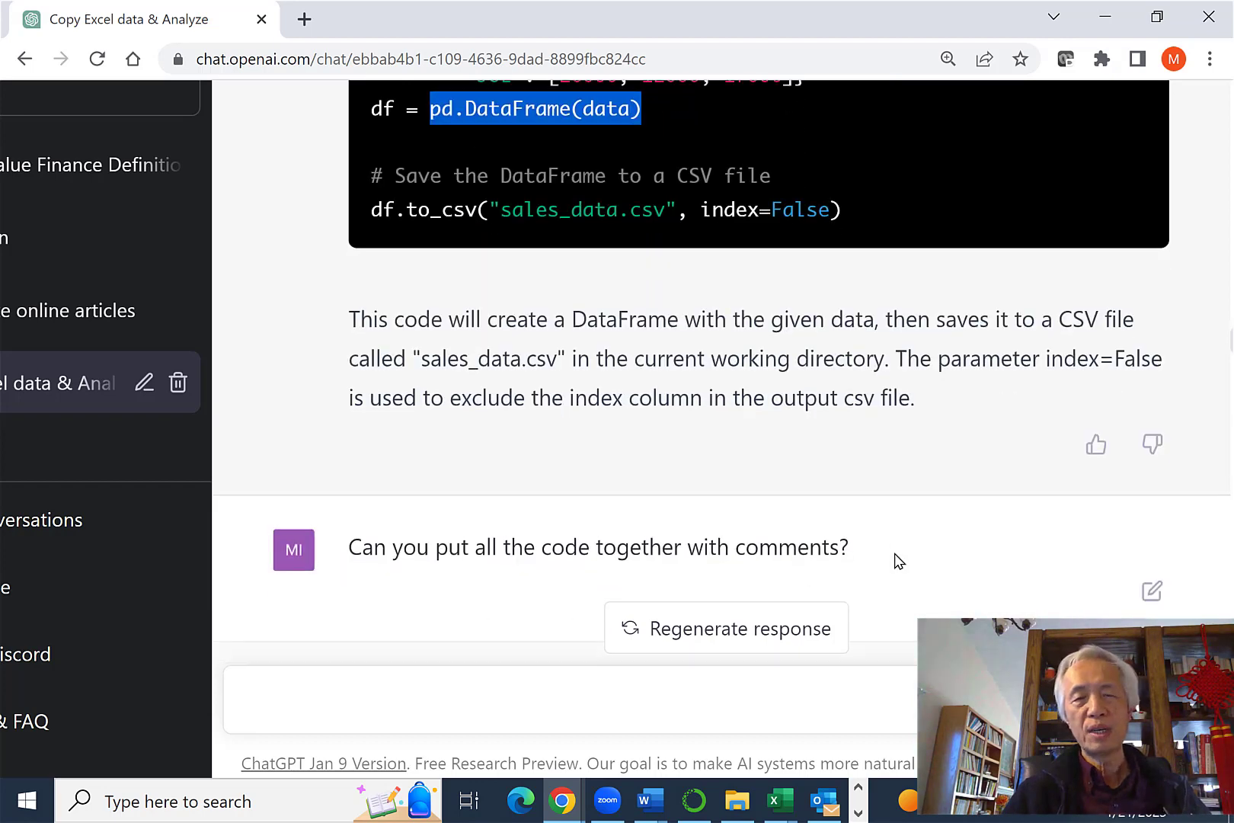
pyautogui.scroll(-3, 897, 561)
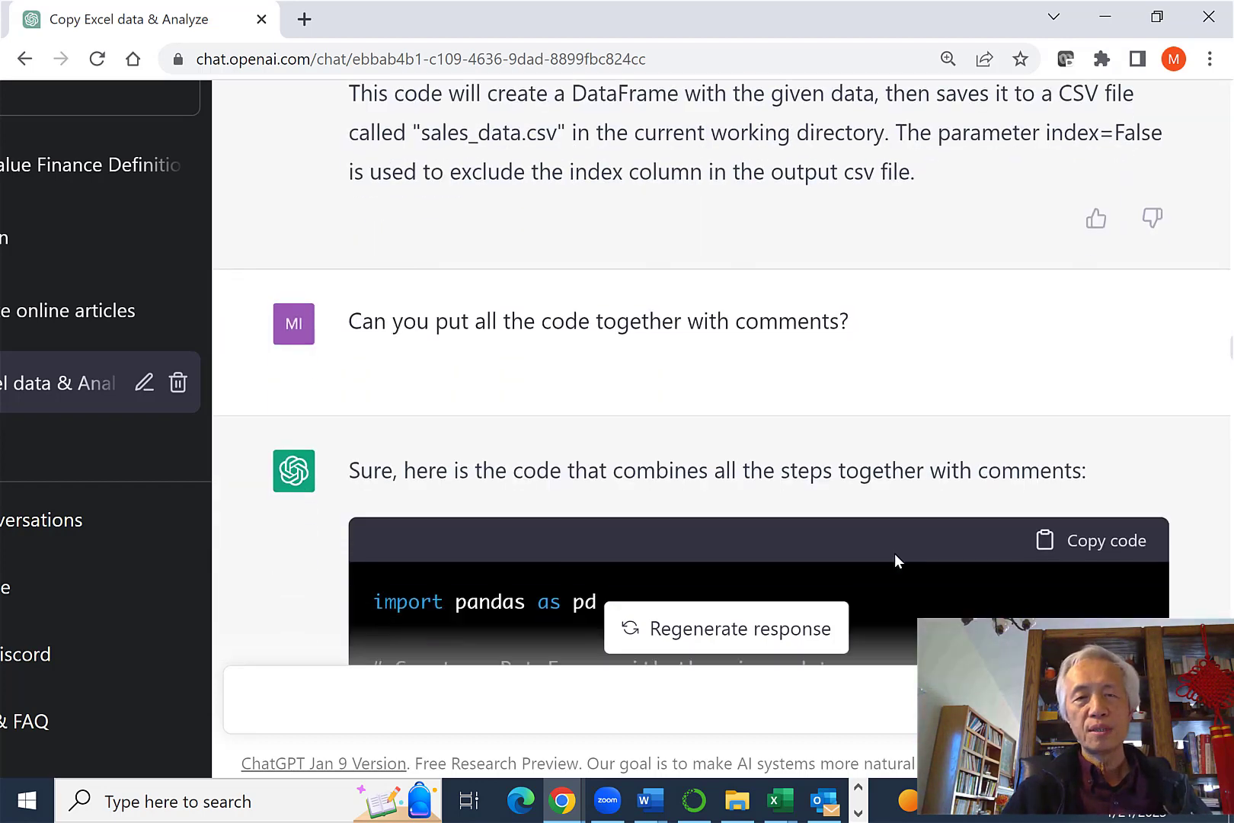
pyautogui.scroll(-3, 894, 561)
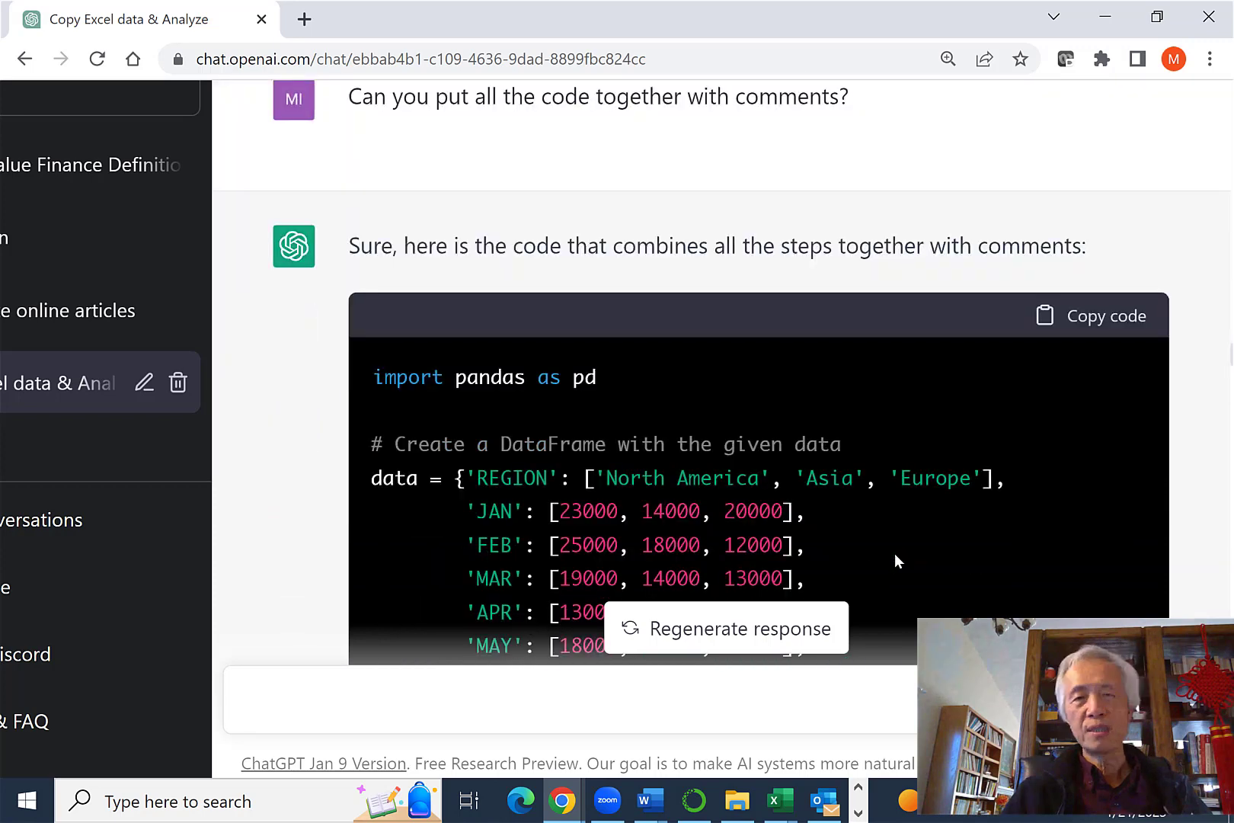
pyautogui.scroll(-3, 896, 560)
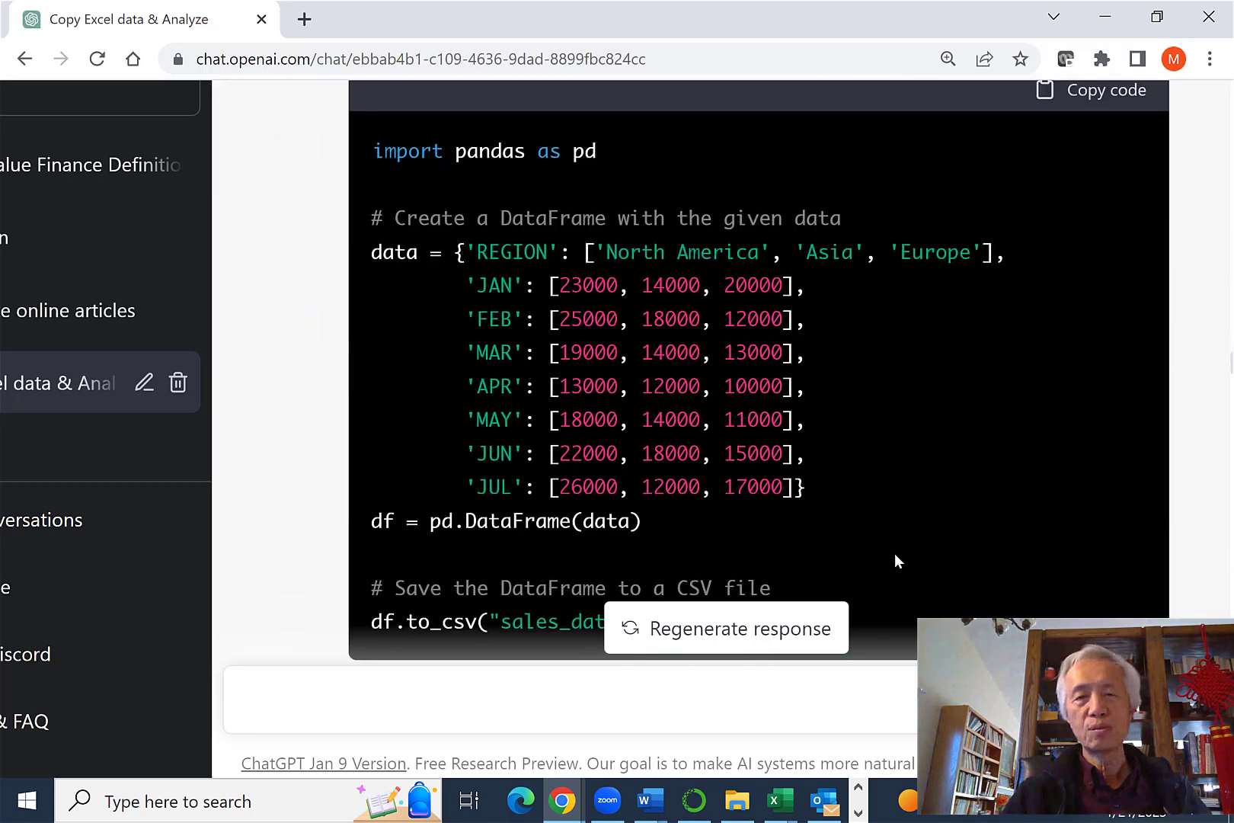
pyautogui.scroll(-2, 895, 561)
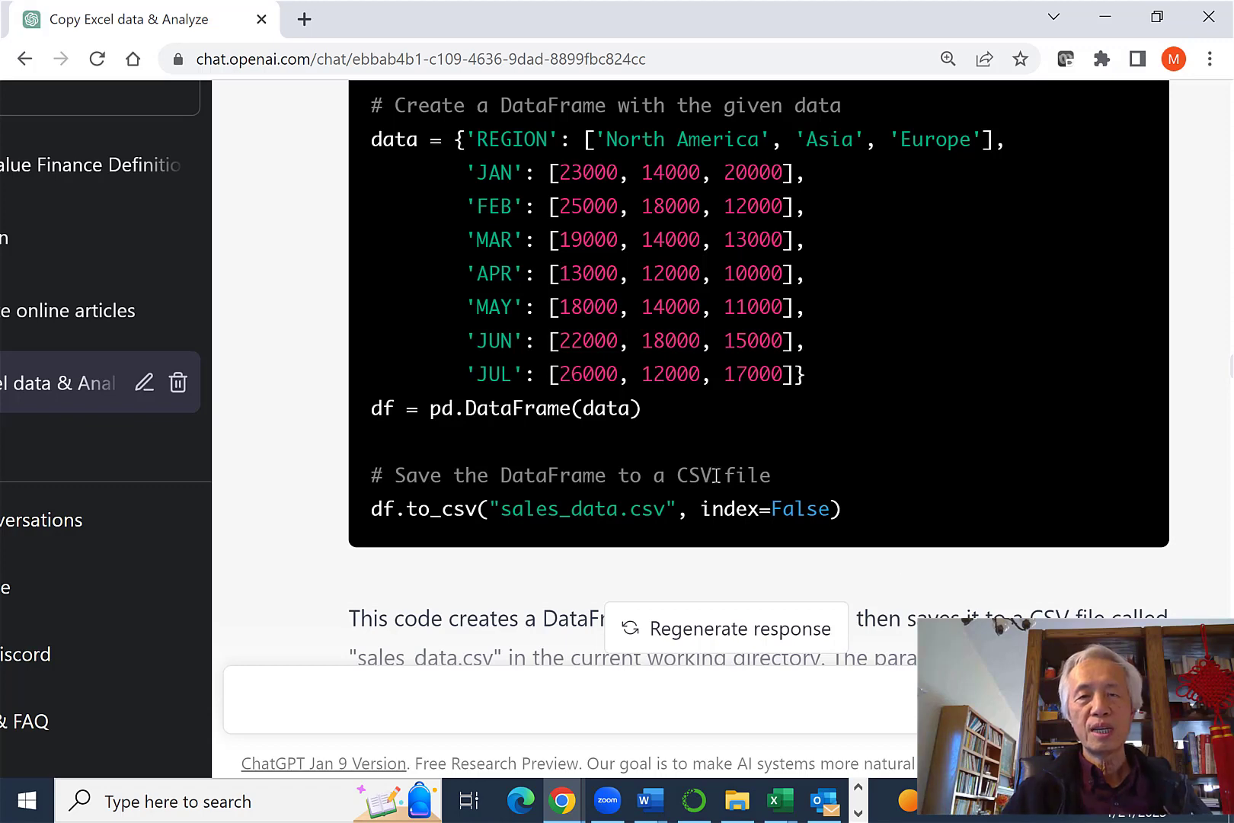
pyautogui.scroll(-3, 747, 503)
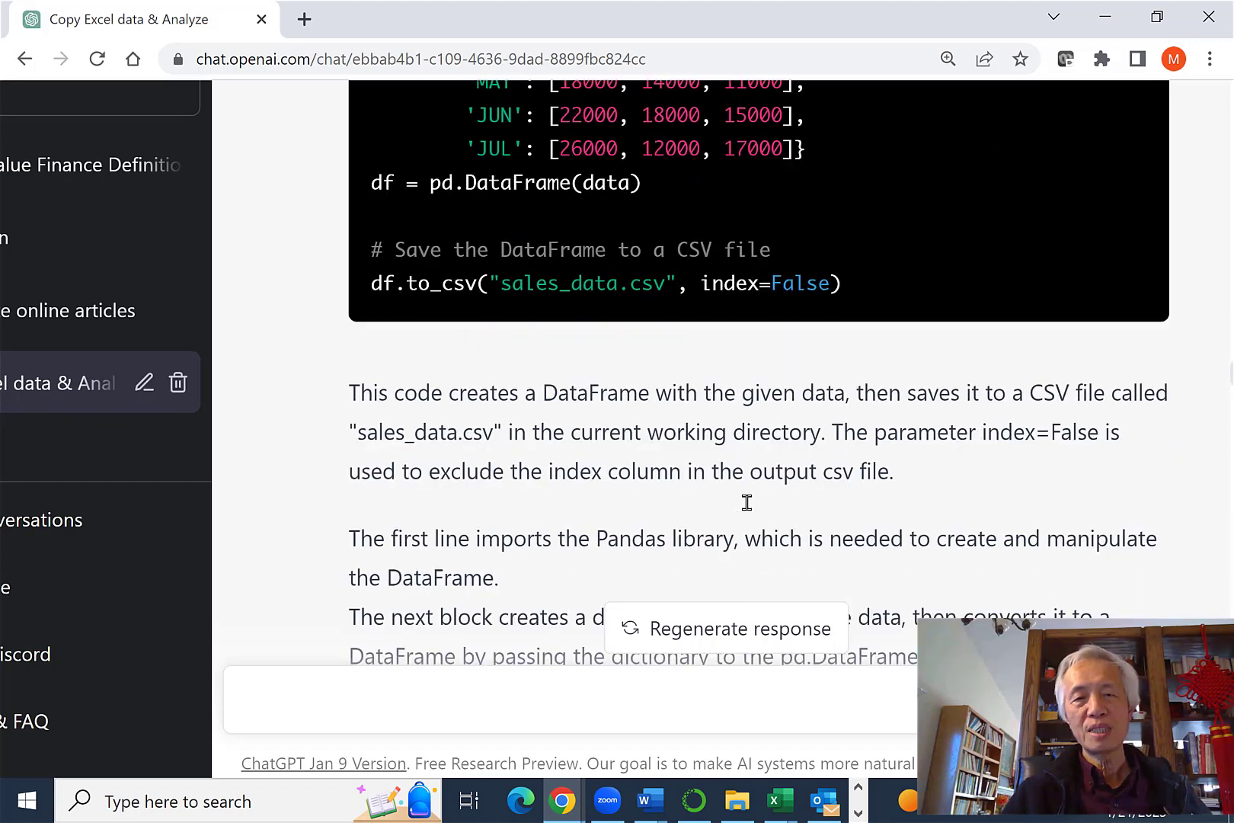
pyautogui.scroll(-7, 746, 503)
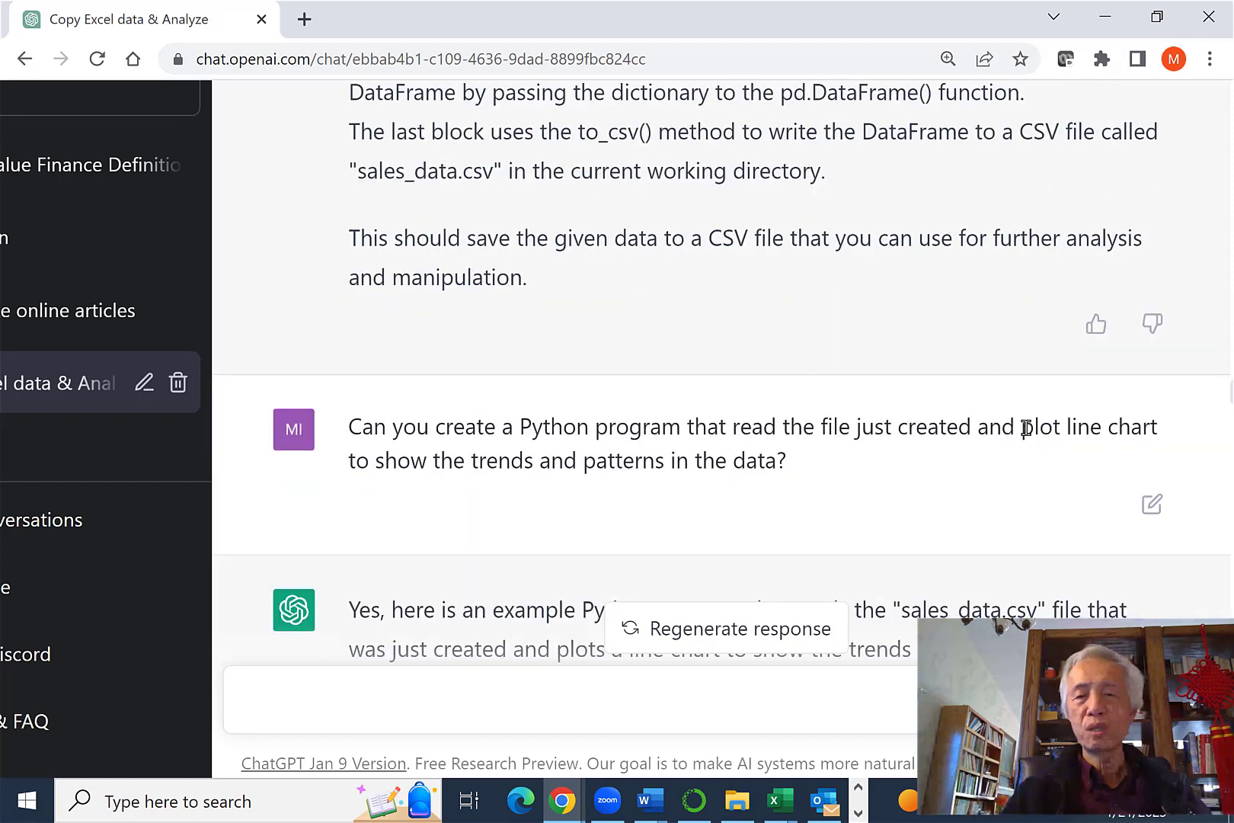
pyautogui.moveTo(1019, 429); pyautogui.dragTo(1179, 437)
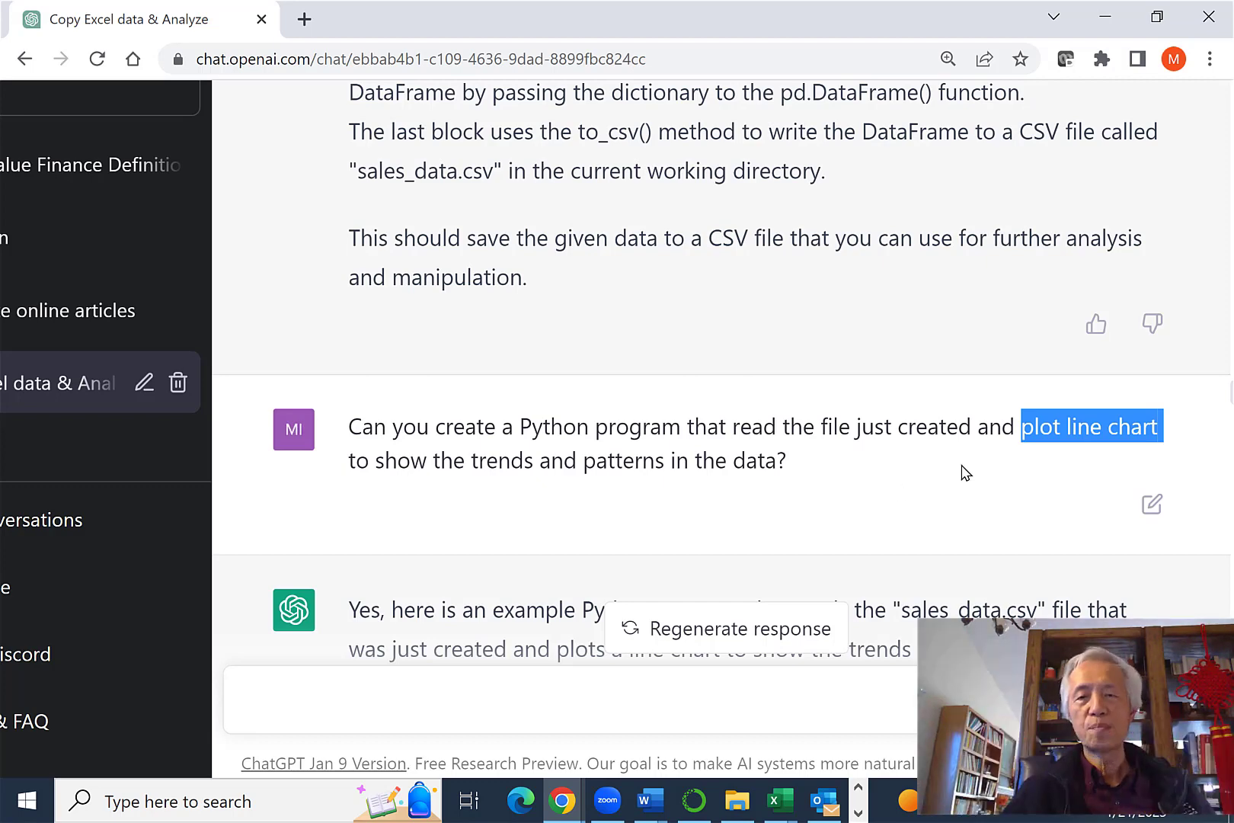
pyautogui.scroll(-1, 819, 516)
pyautogui.scroll(-3, 816, 516)
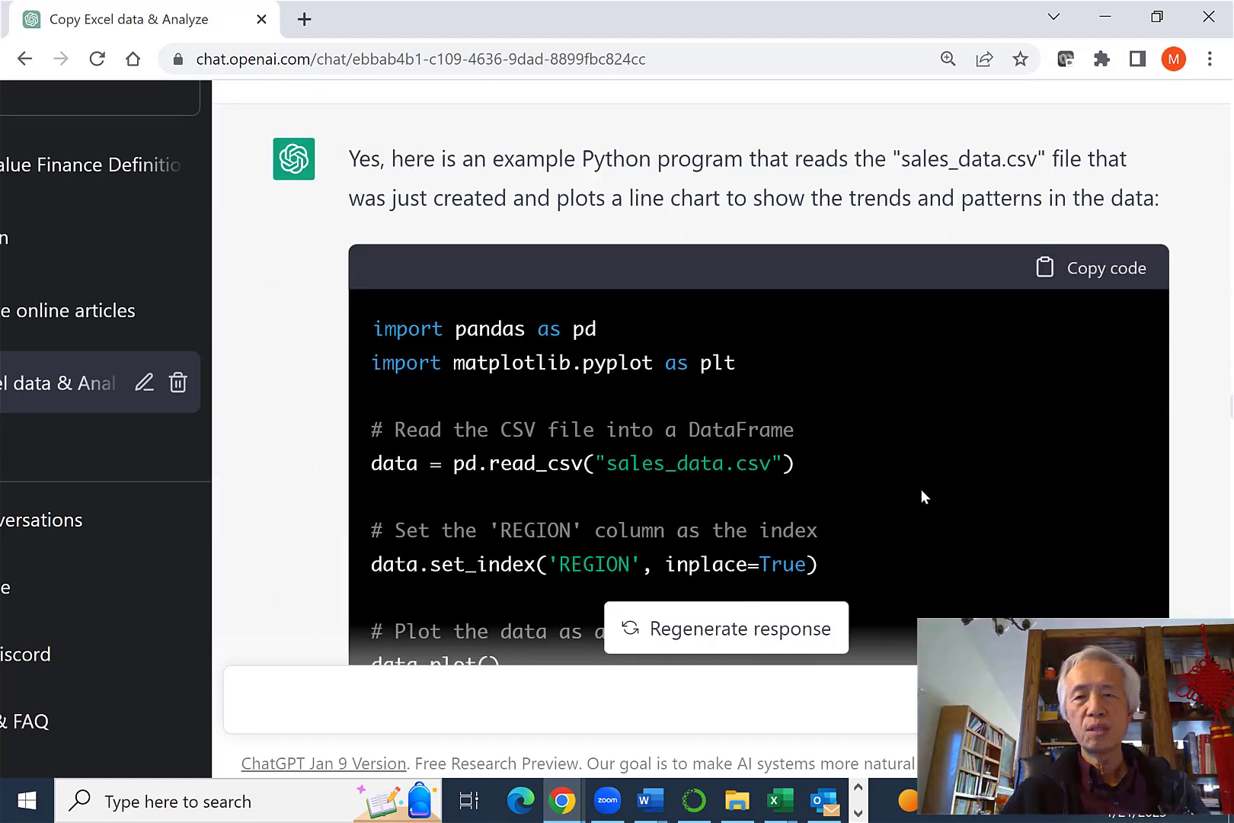
pyautogui.scroll(-2, 936, 495)
pyautogui.scroll(-2, 936, 495)
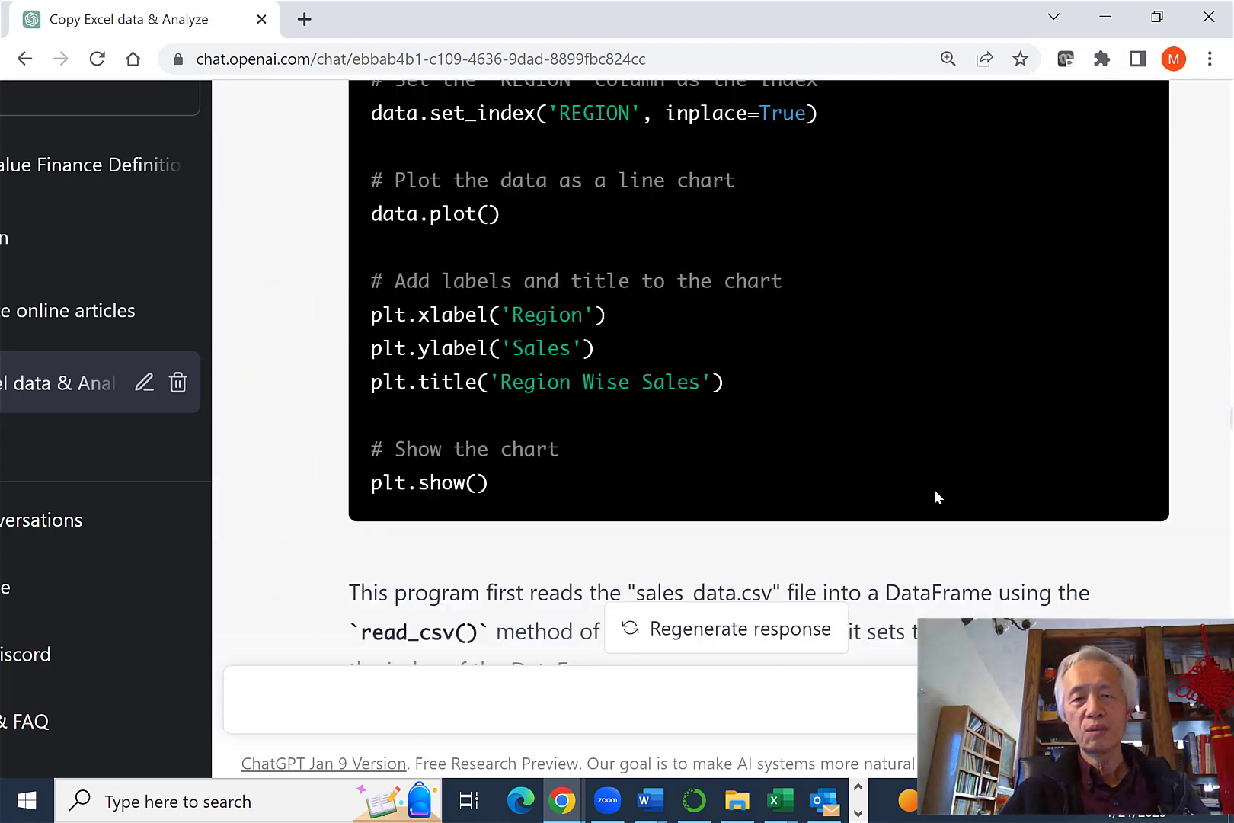
pyautogui.scroll(-1, 933, 489)
pyautogui.scroll(-1, 934, 489)
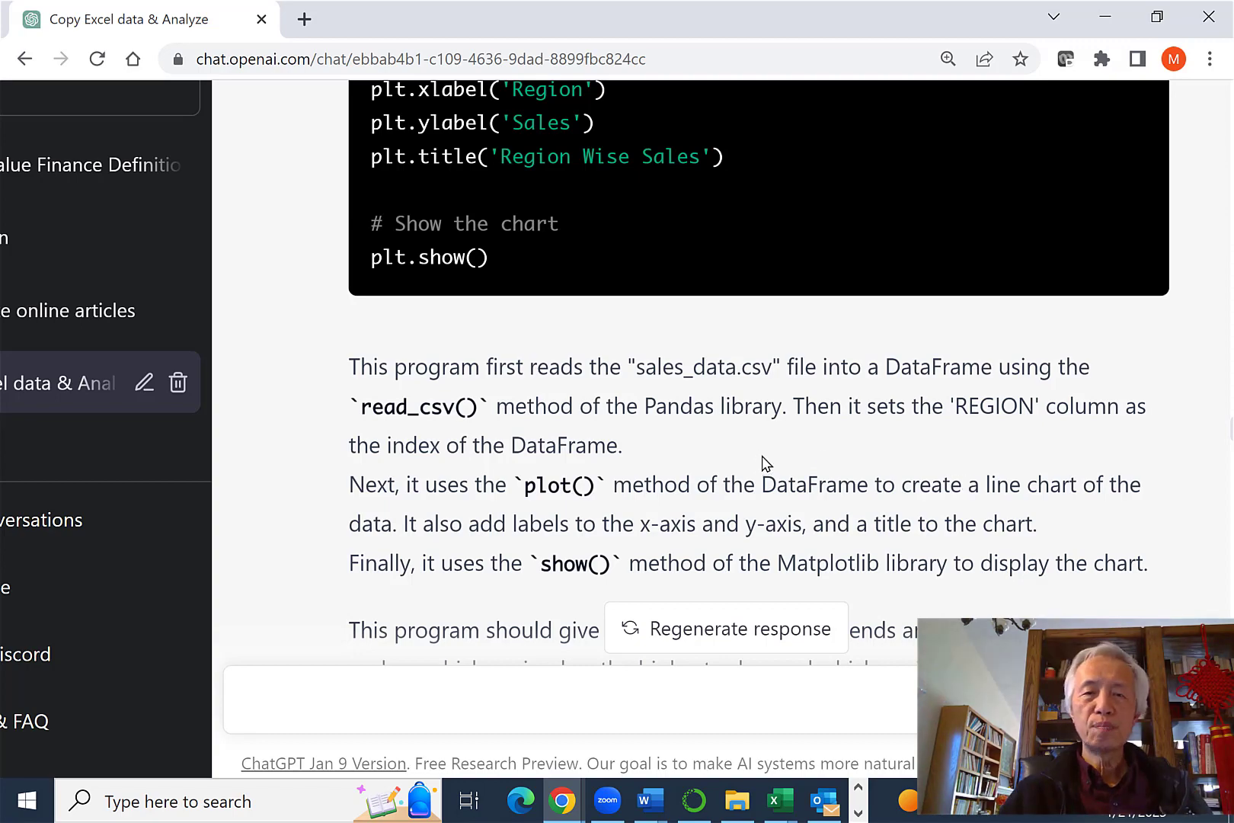
pyautogui.scroll(-5, 766, 463)
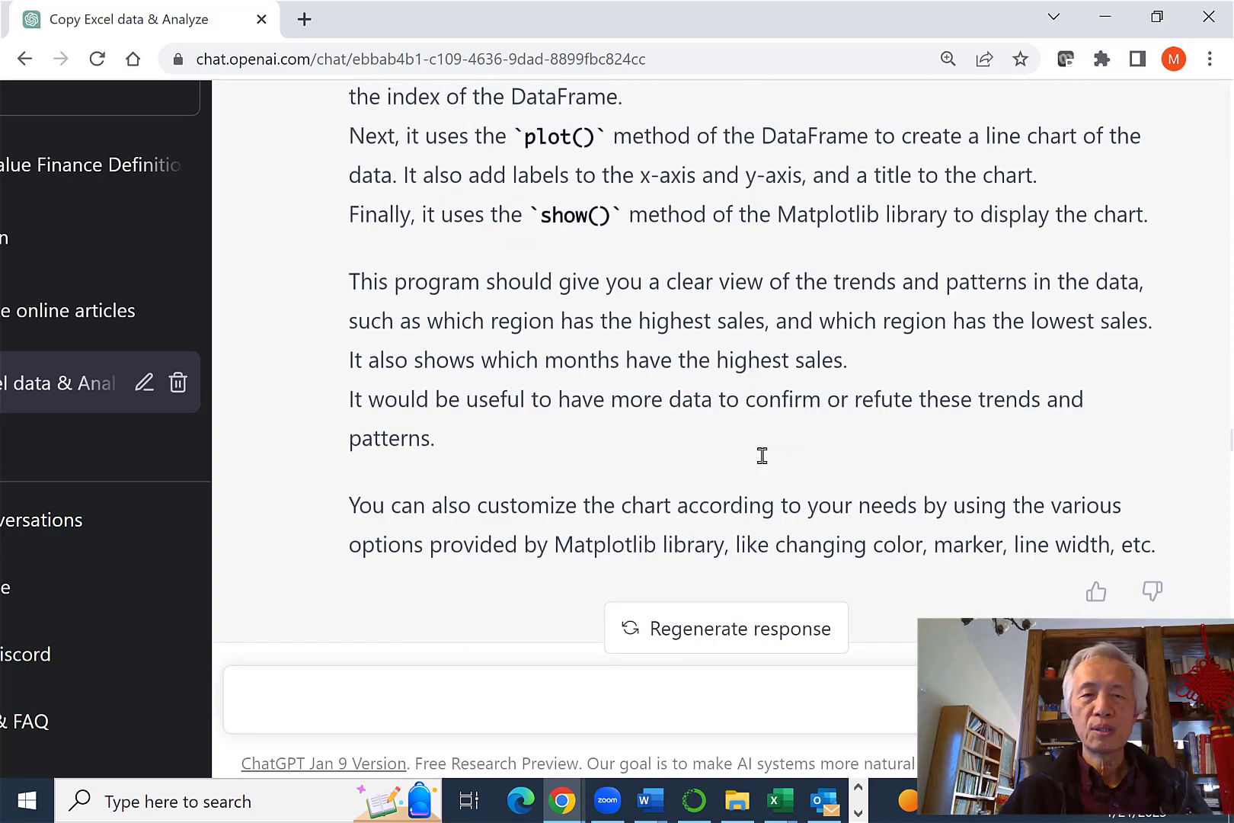
pyautogui.scroll(-1, 762, 456)
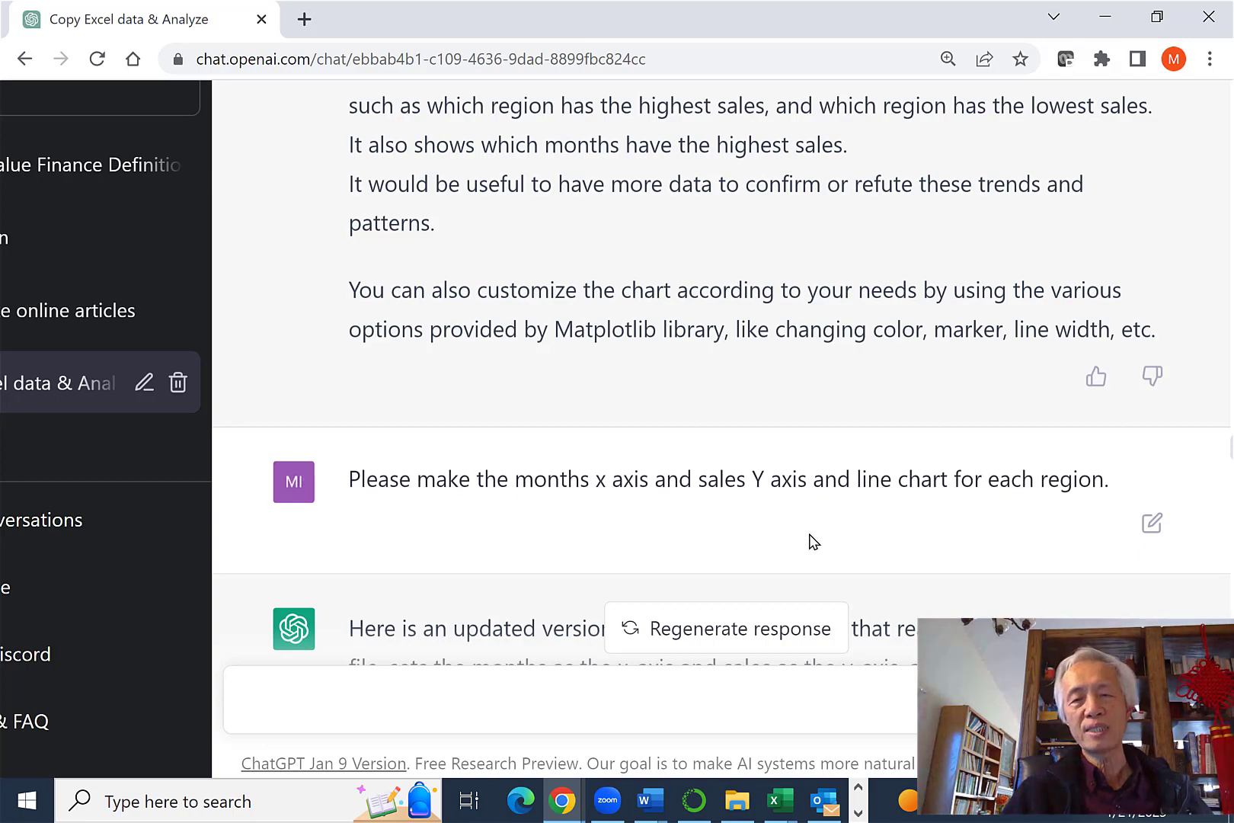
pyautogui.scroll(-3, 783, 554)
pyautogui.scroll(2, 780, 547)
pyautogui.scroll(-7, 780, 547)
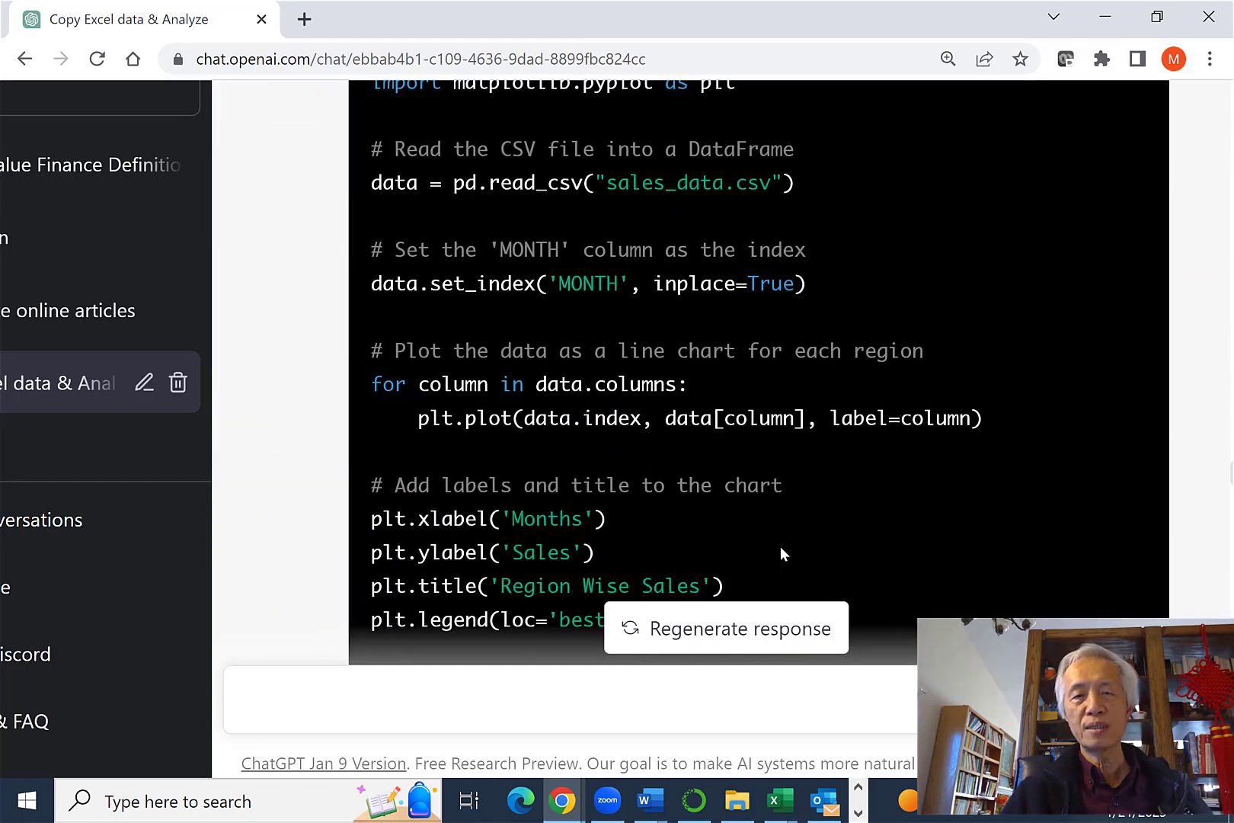
pyautogui.scroll(-3, 780, 547)
pyautogui.scroll(-3, 785, 553)
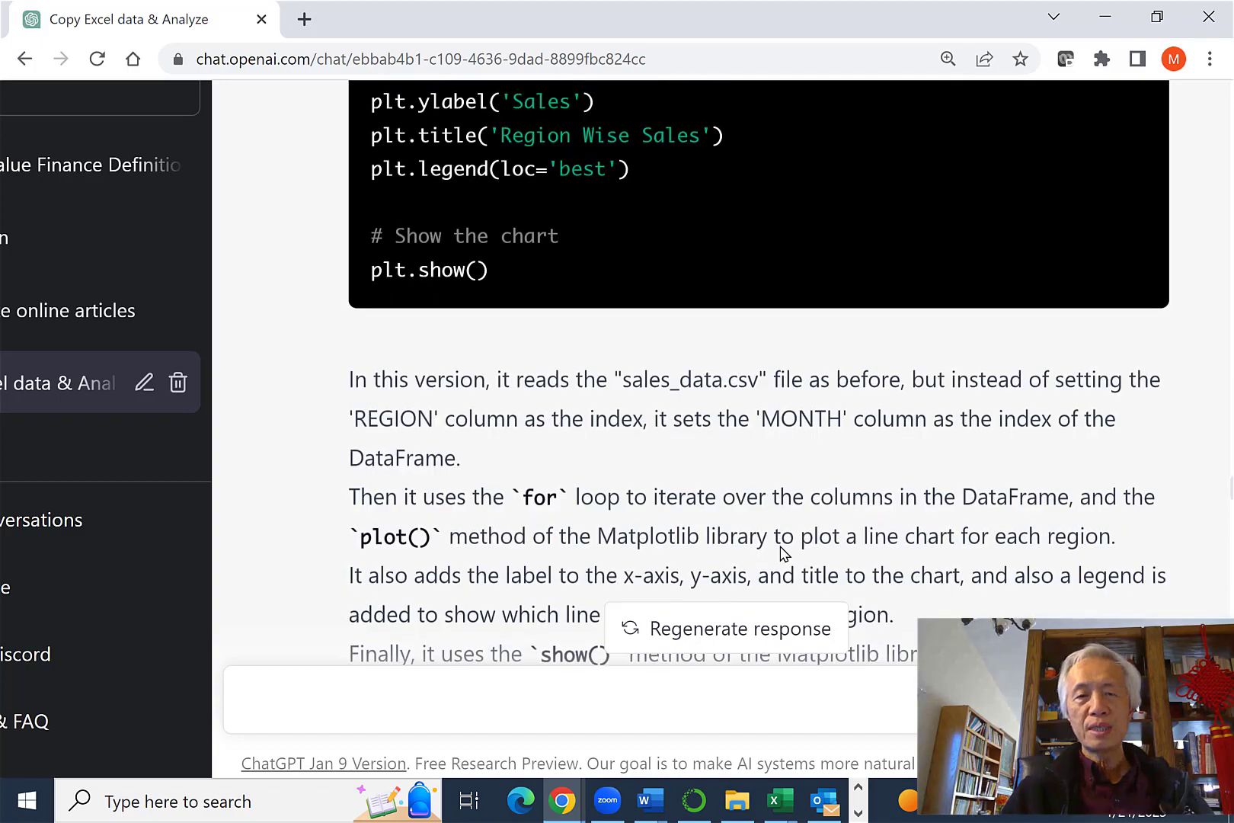
pyautogui.scroll(-3, 780, 547)
pyautogui.scroll(-6, 783, 550)
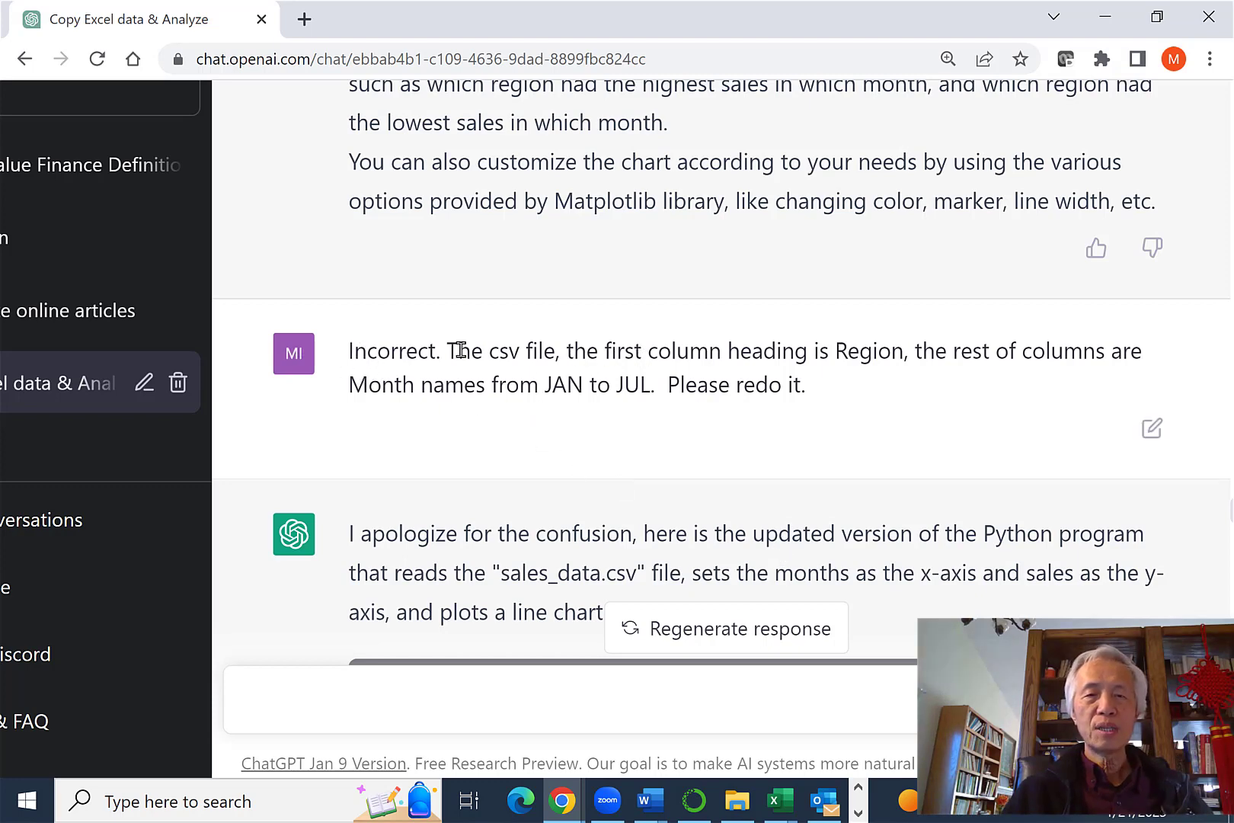
pyautogui.moveTo(348, 351); pyautogui.dragTo(915, 412)
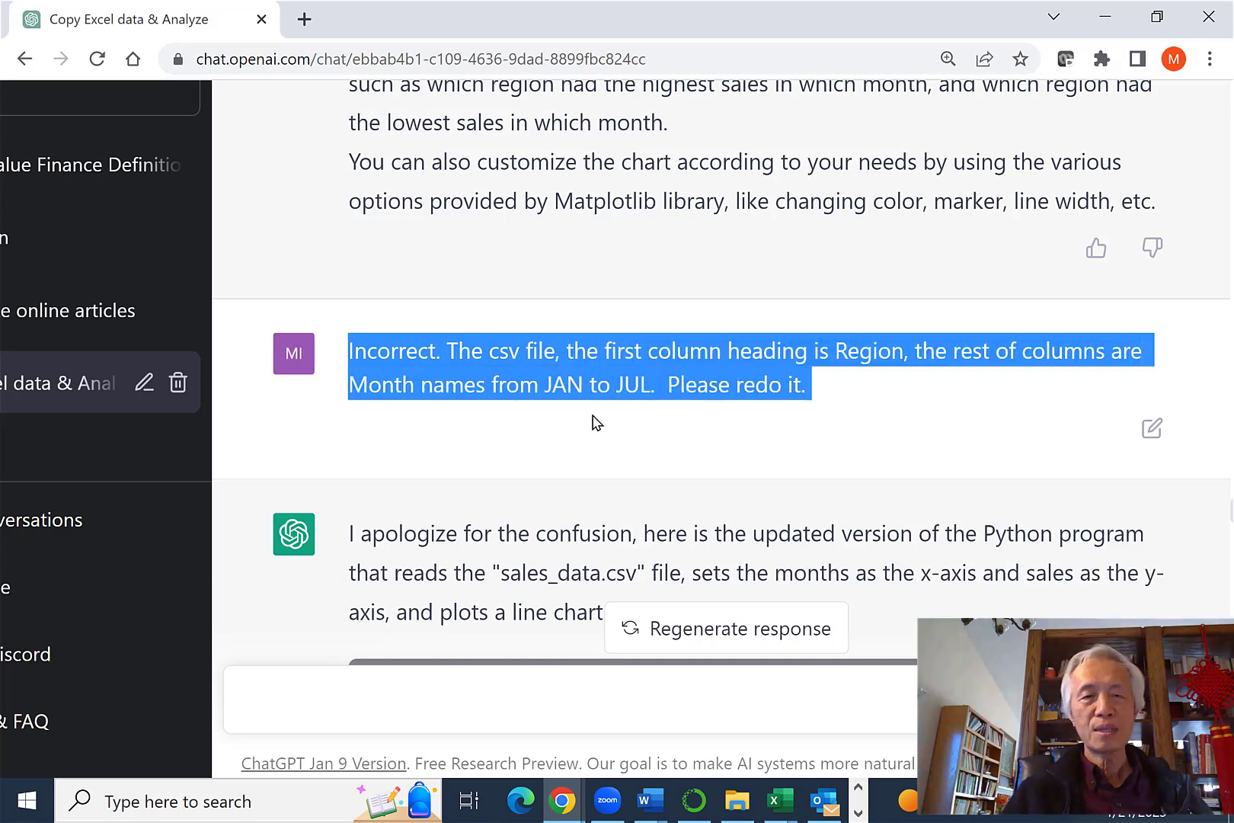
pyautogui.click(647, 387)
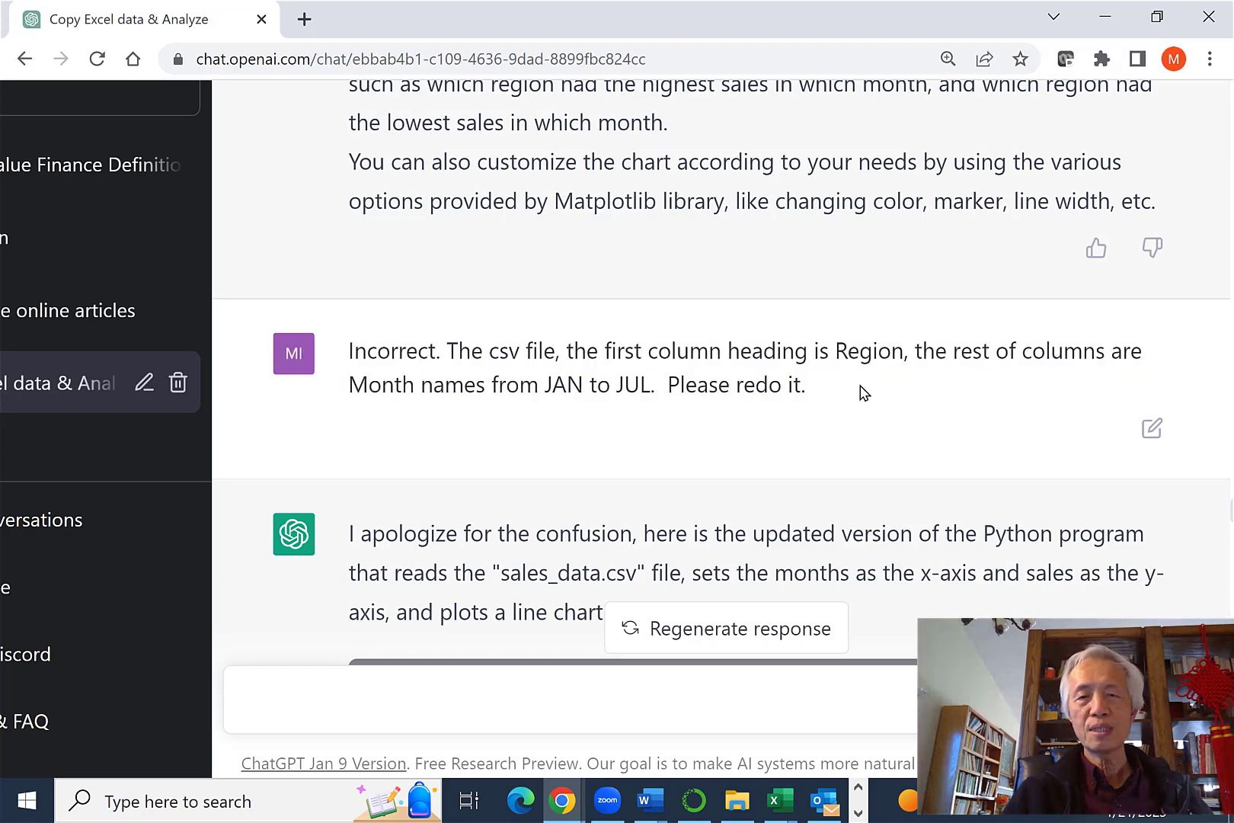
pyautogui.moveTo(603, 354); pyautogui.dragTo(1112, 391)
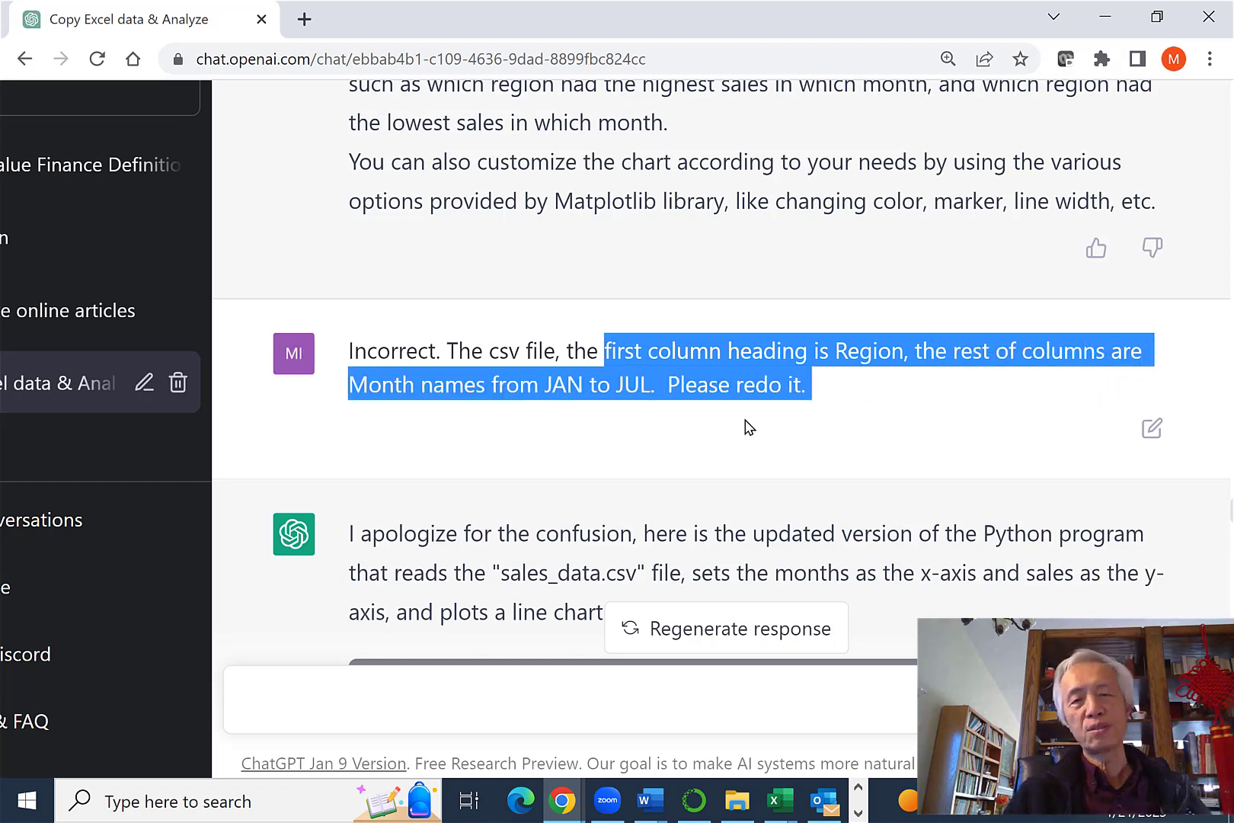
pyautogui.scroll(-3, 747, 425)
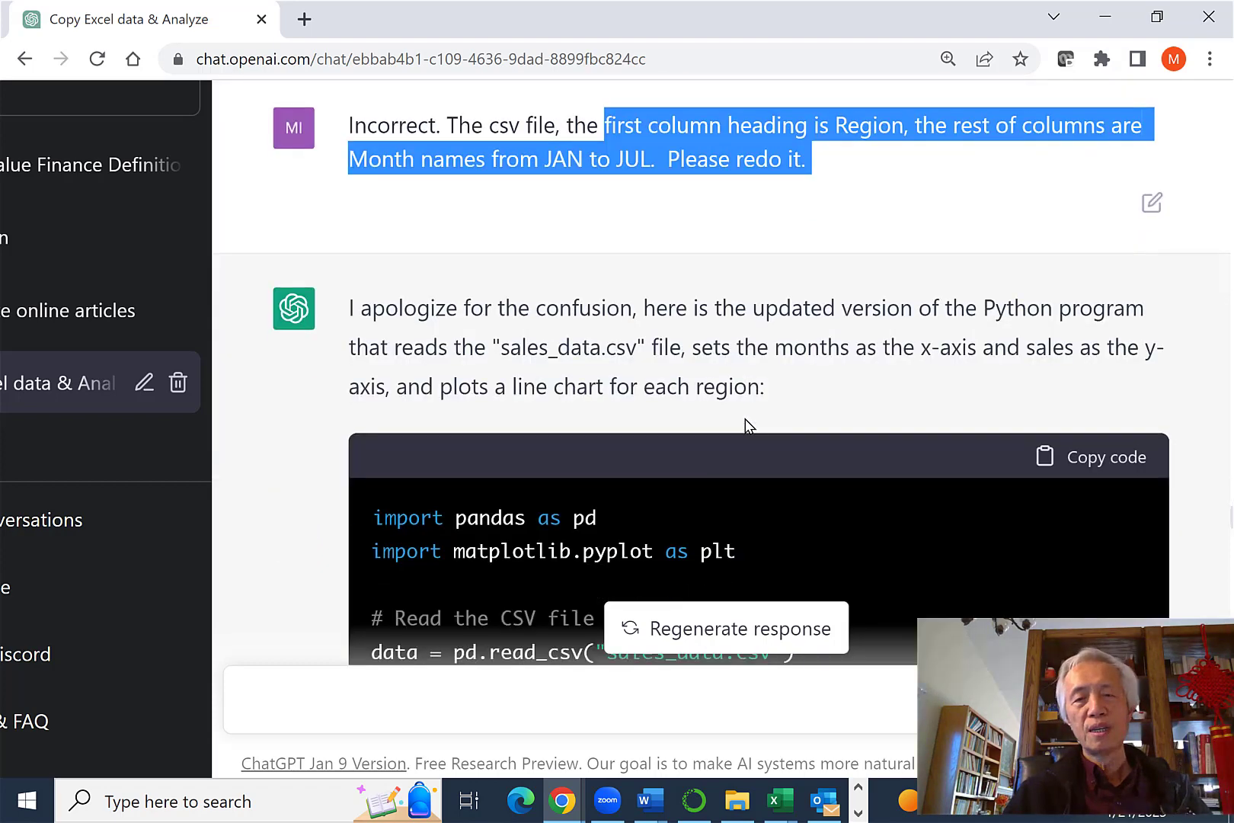
pyautogui.scroll(-4, 746, 425)
pyautogui.scroll(-10, 745, 418)
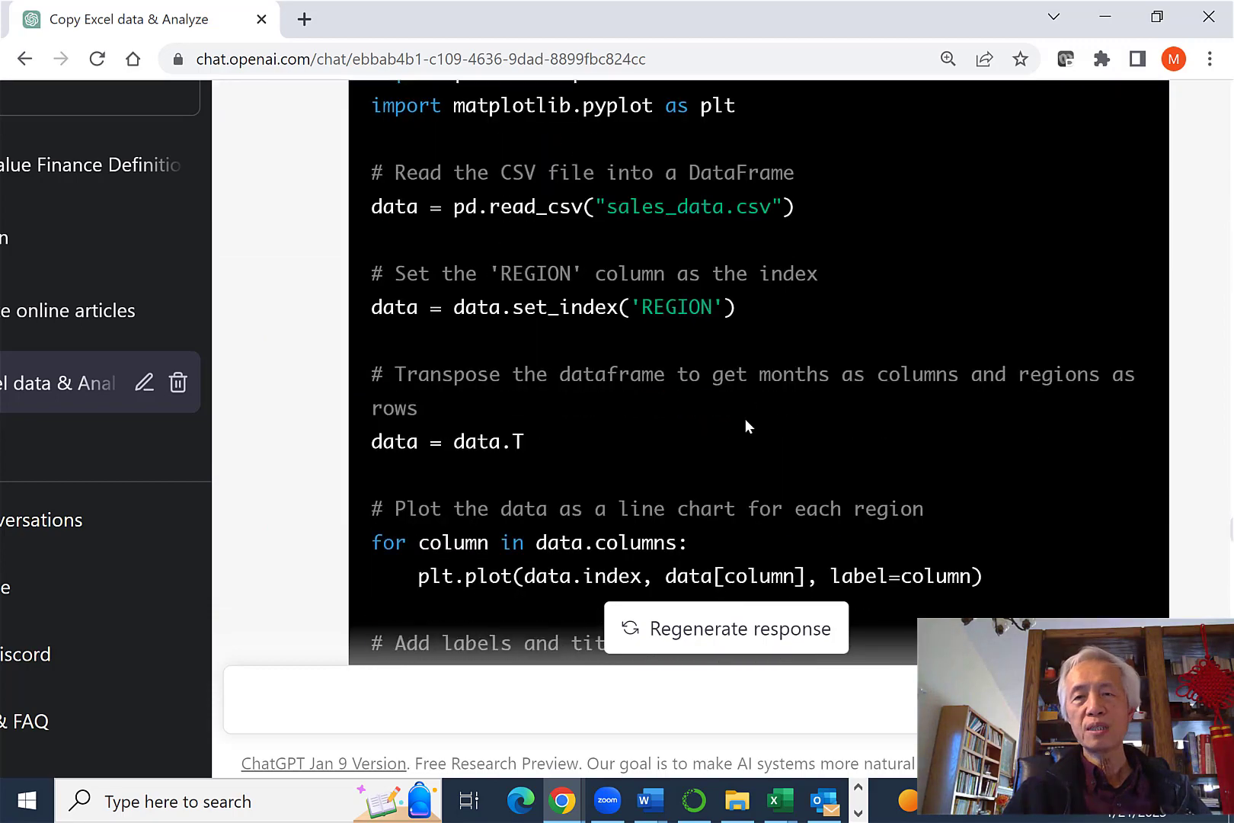
# Leave the ChatGPT chat for the 'Data Analytics with ChatGPT and Python' notebook window.
pyautogui.scroll(-6, 744, 418)
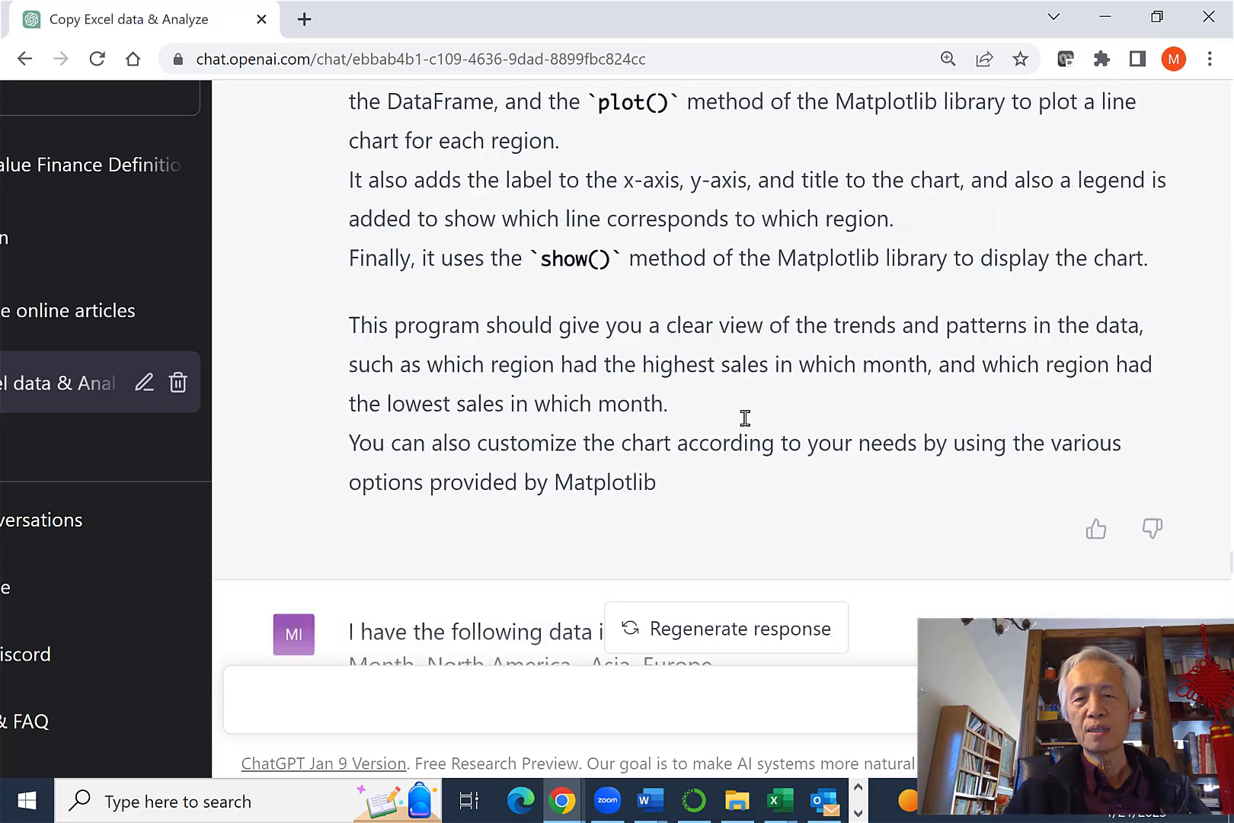
pyautogui.scroll(-2, 745, 419)
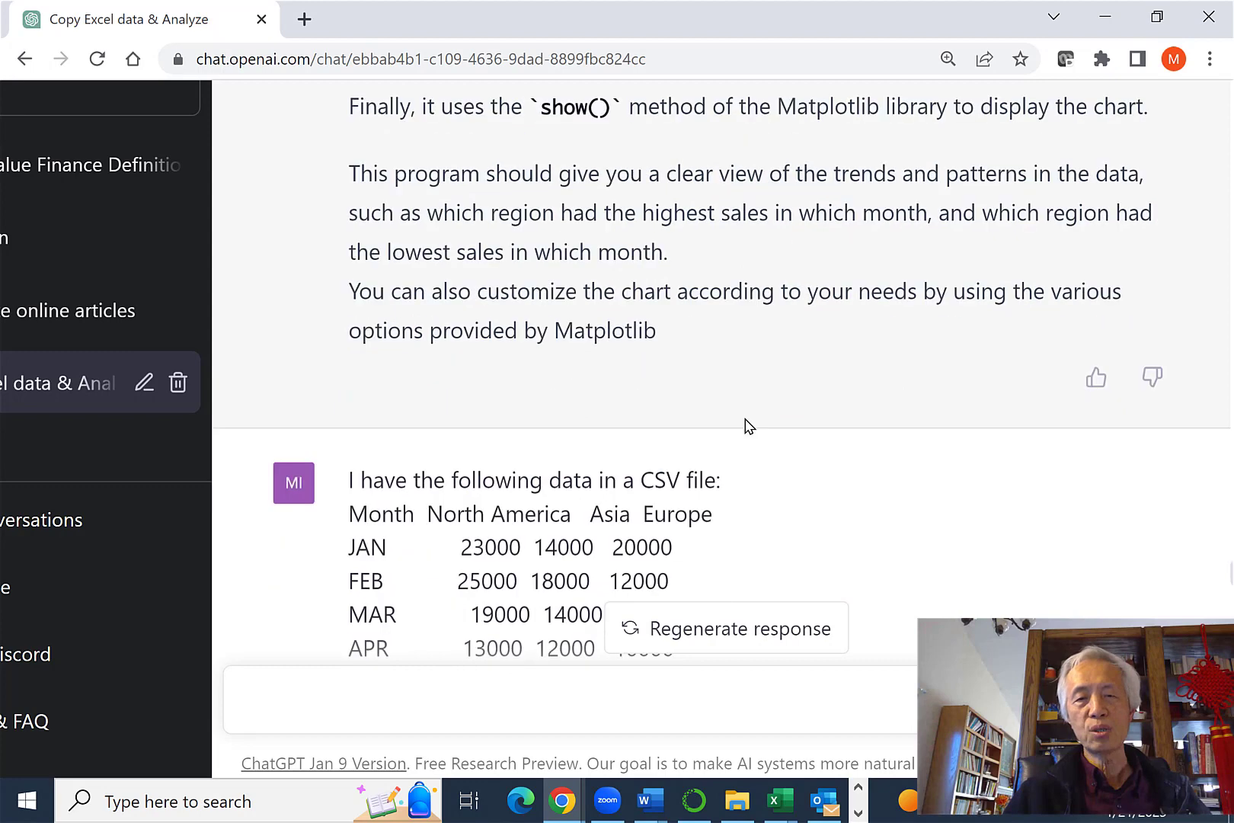
pyautogui.scroll(-2, 745, 425)
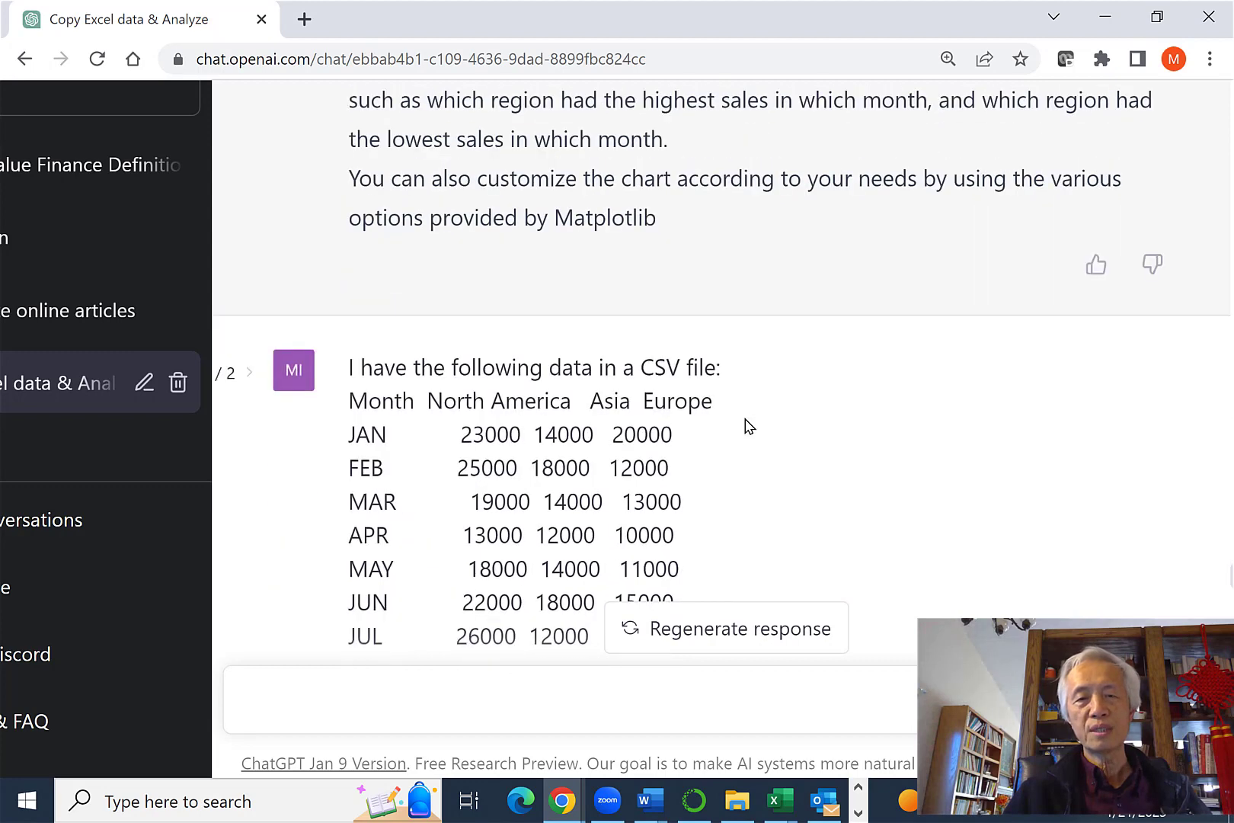
pyautogui.scroll(4, 745, 425)
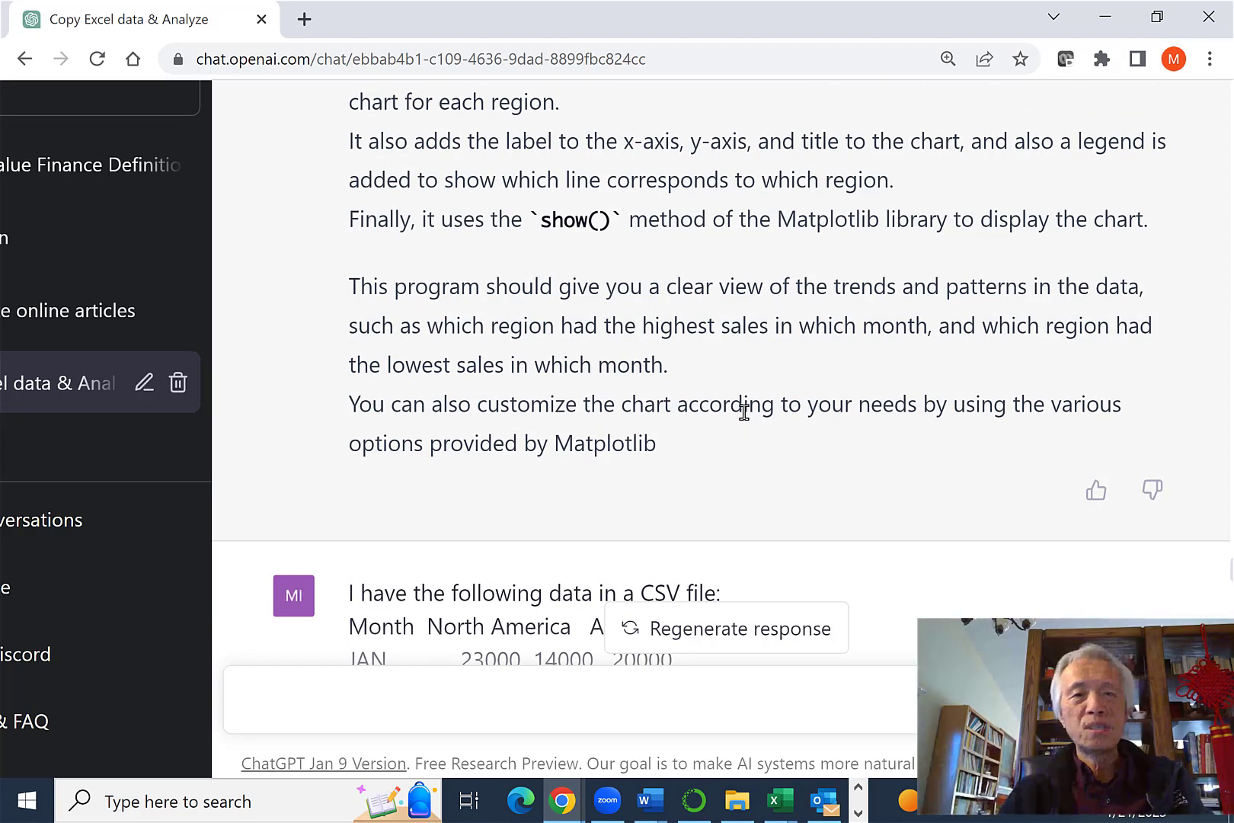
pyautogui.hotkey('alt', 'Tab')
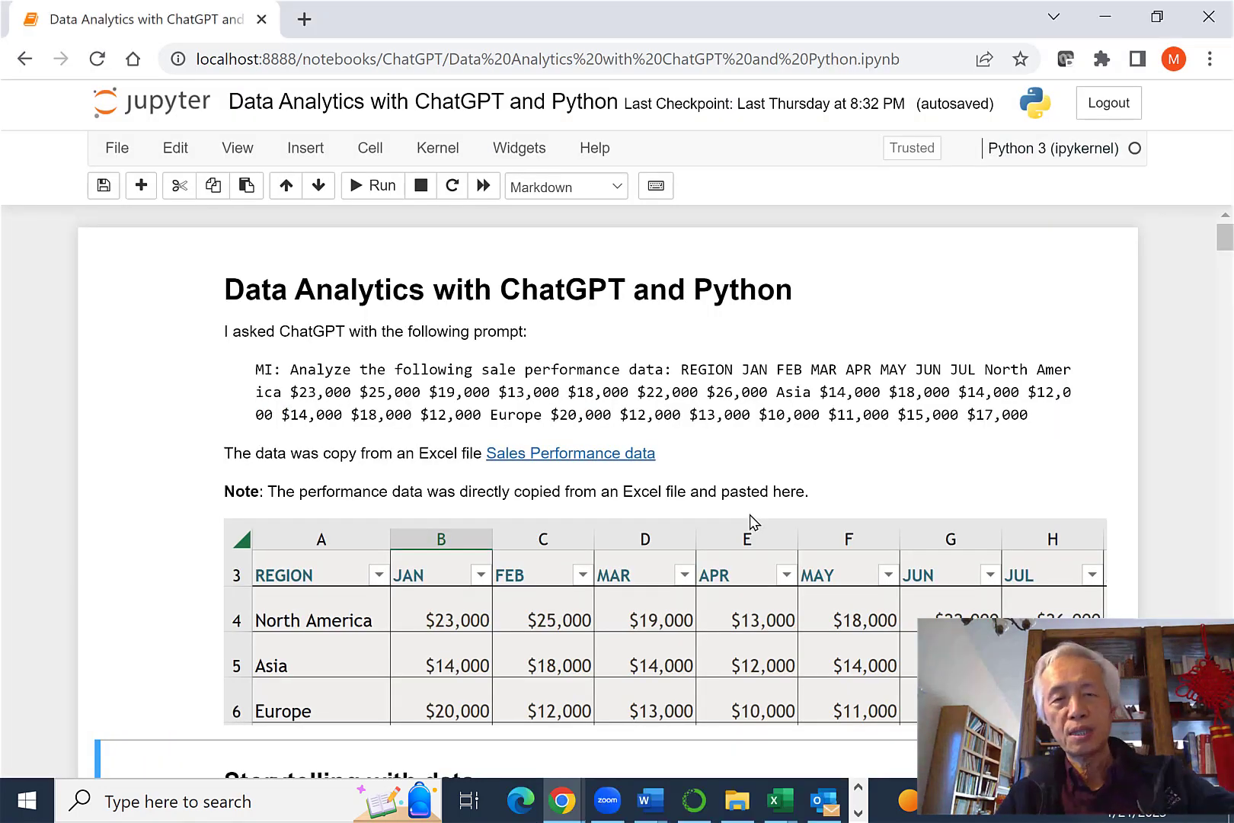
# Zoom the notebook in and select the whole original sales-data prompt paragraph.
pyautogui.hotkey('ctrl', '+')
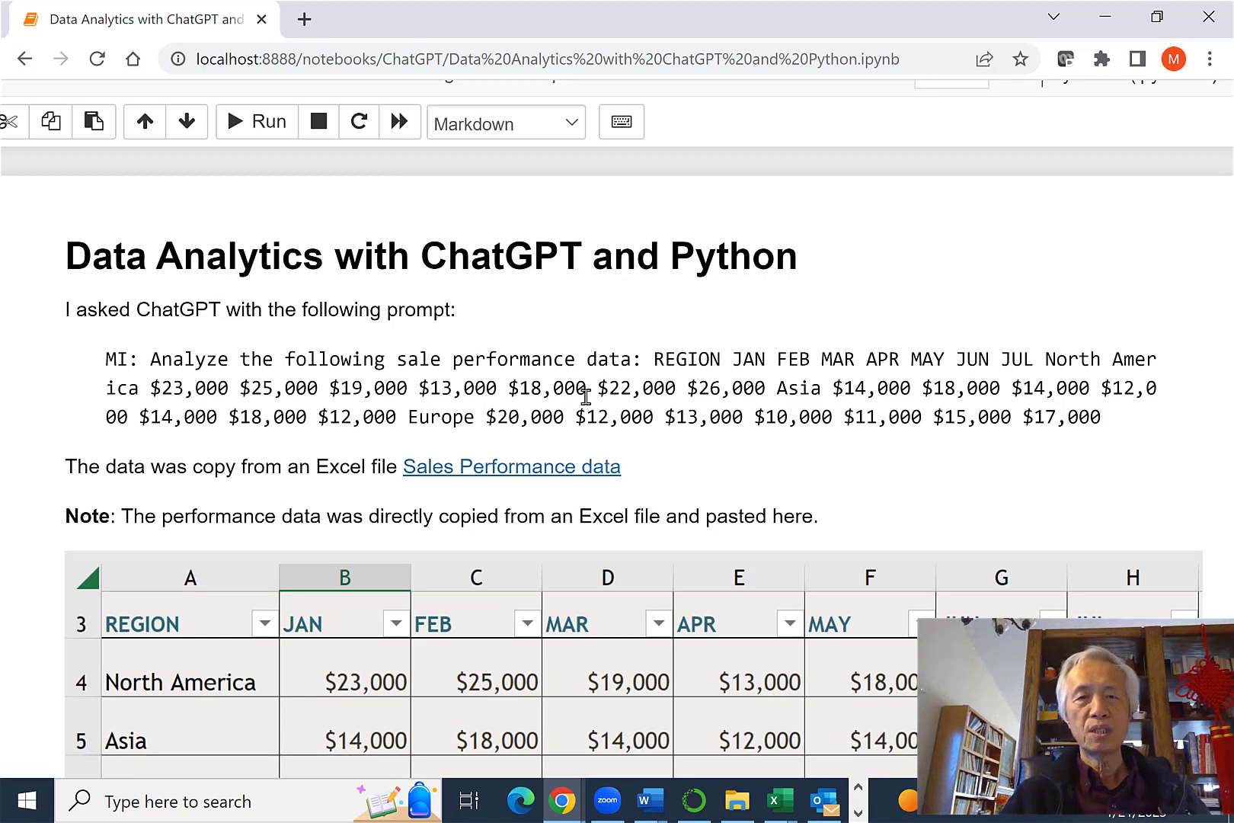
pyautogui.doubleClick(122, 358)
pyautogui.moveTo(499, 394); pyautogui.dragTo(1129, 429)
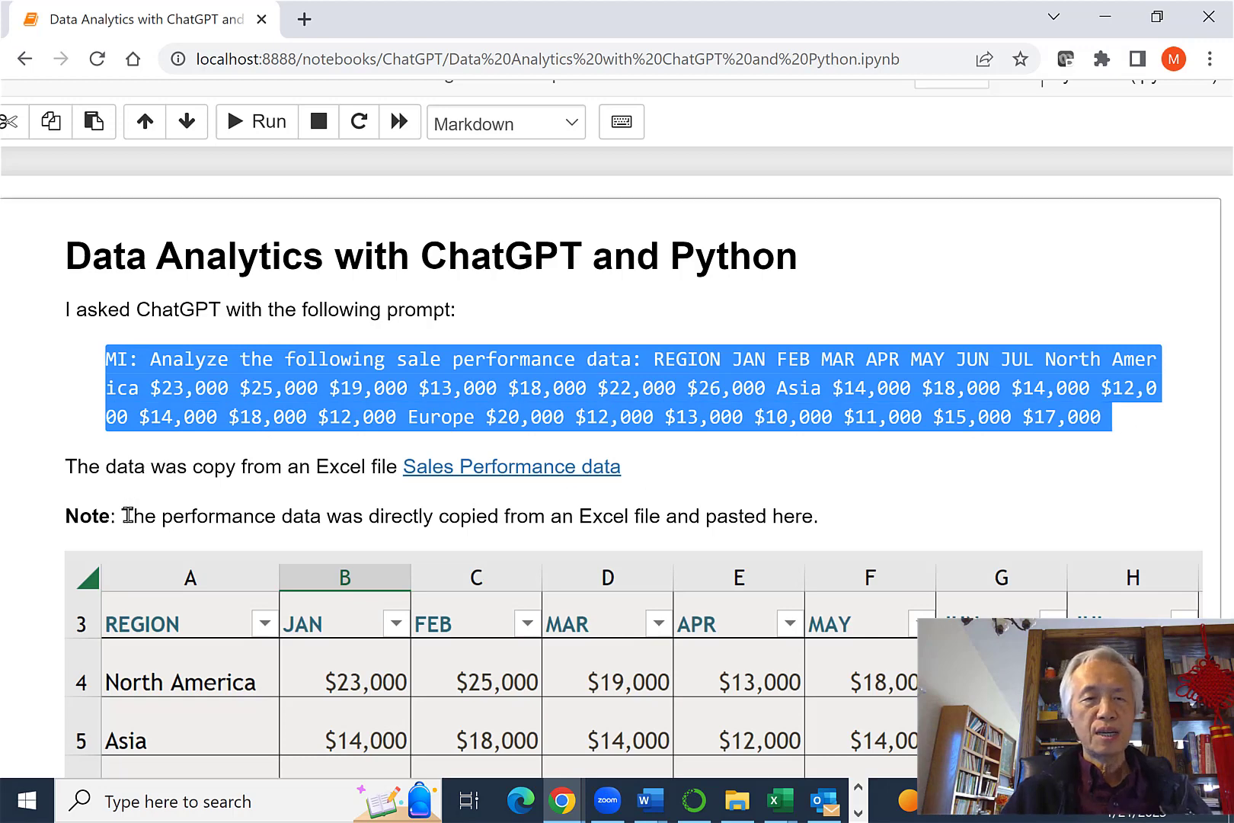
pyautogui.scroll(-1, 128, 515)
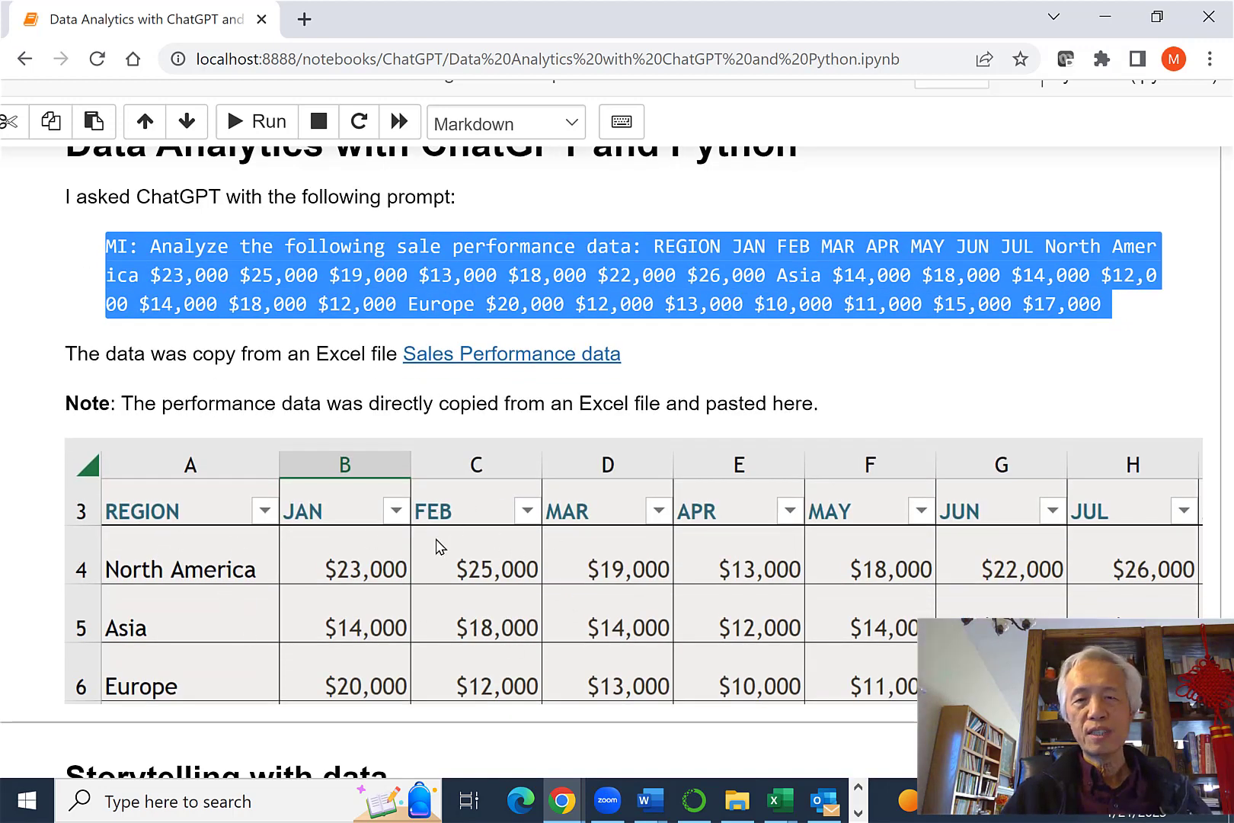
pyautogui.scroll(-1, 371, 617)
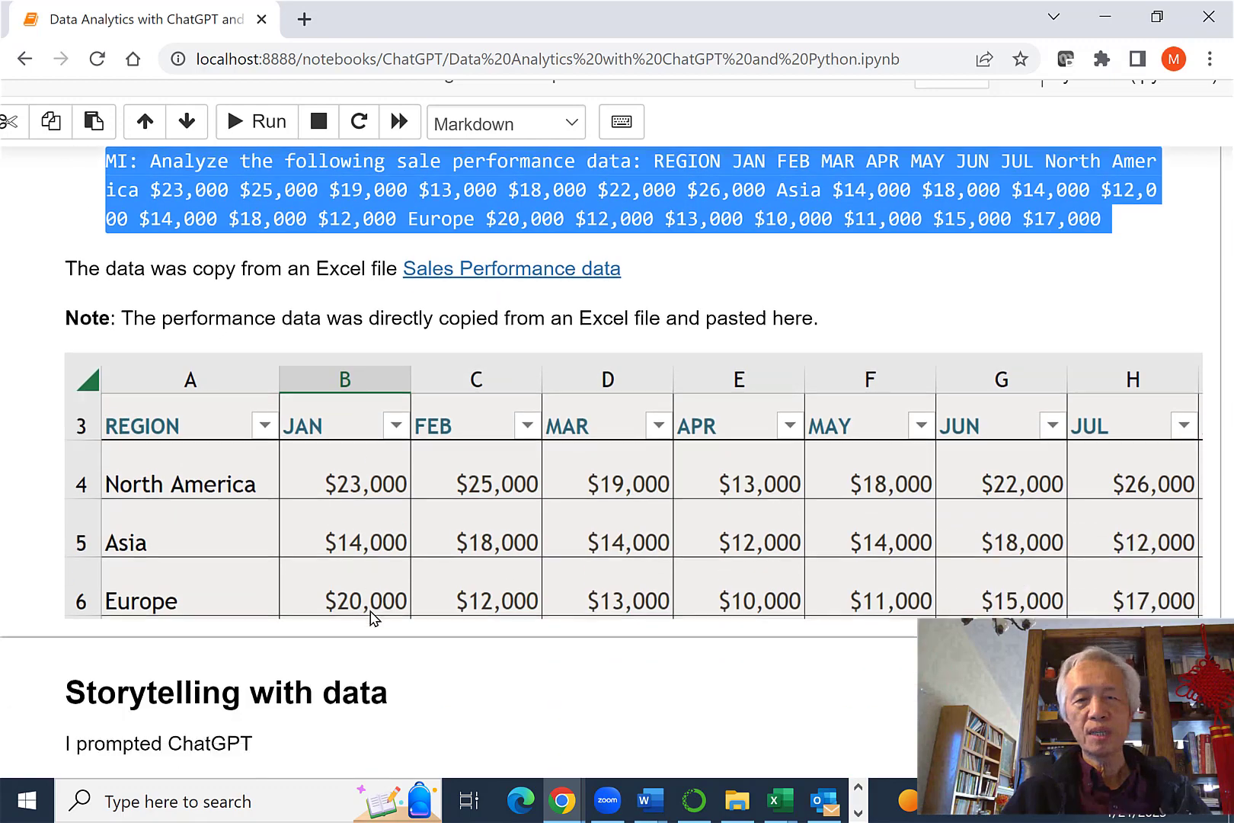
pyautogui.scroll(-2, 371, 617)
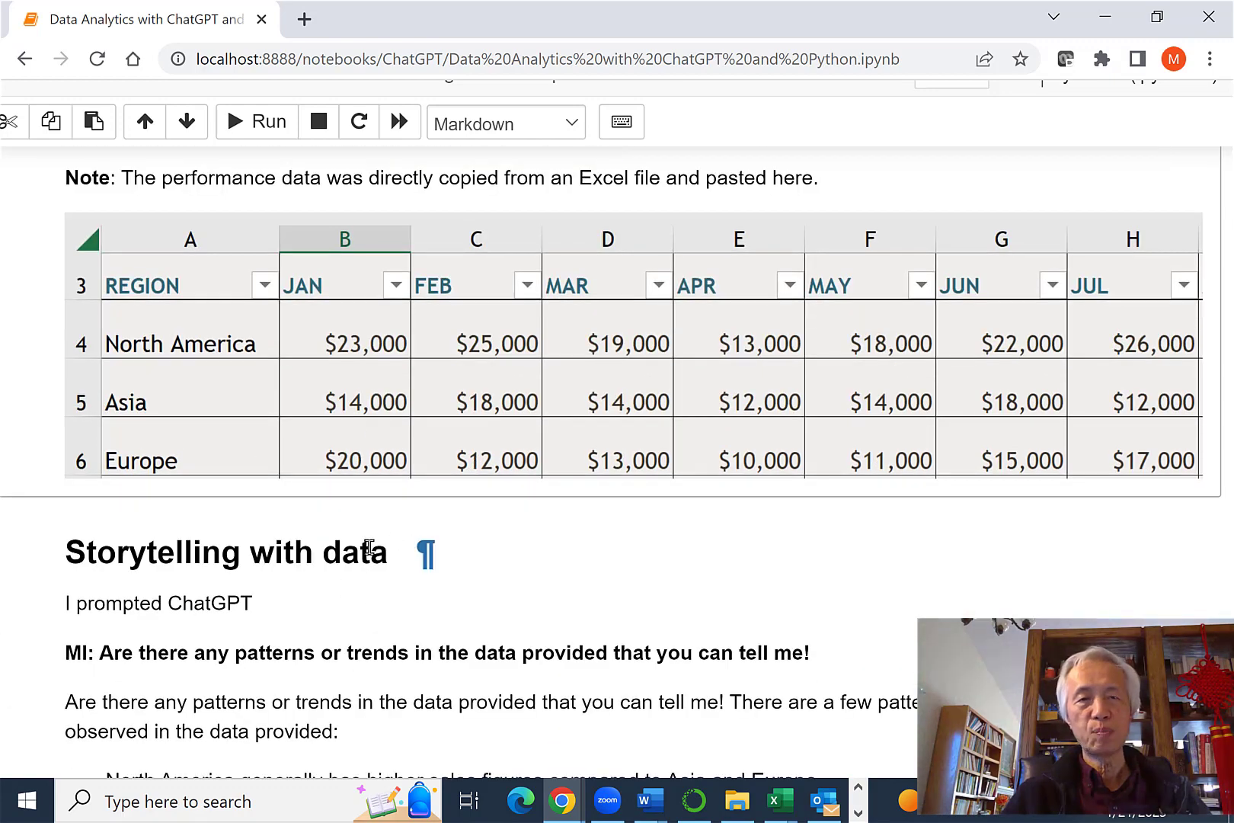
pyautogui.scroll(1, 366, 546)
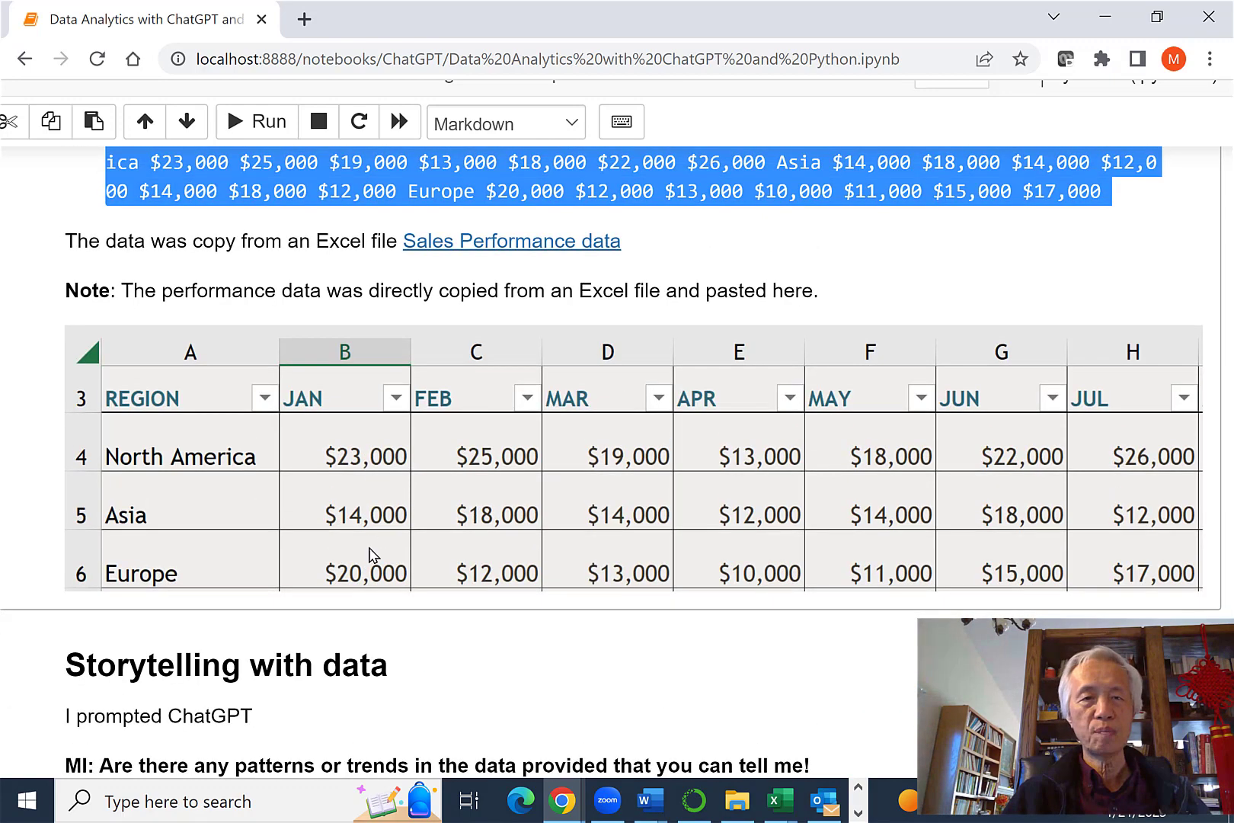
pyautogui.scroll(1, 372, 559)
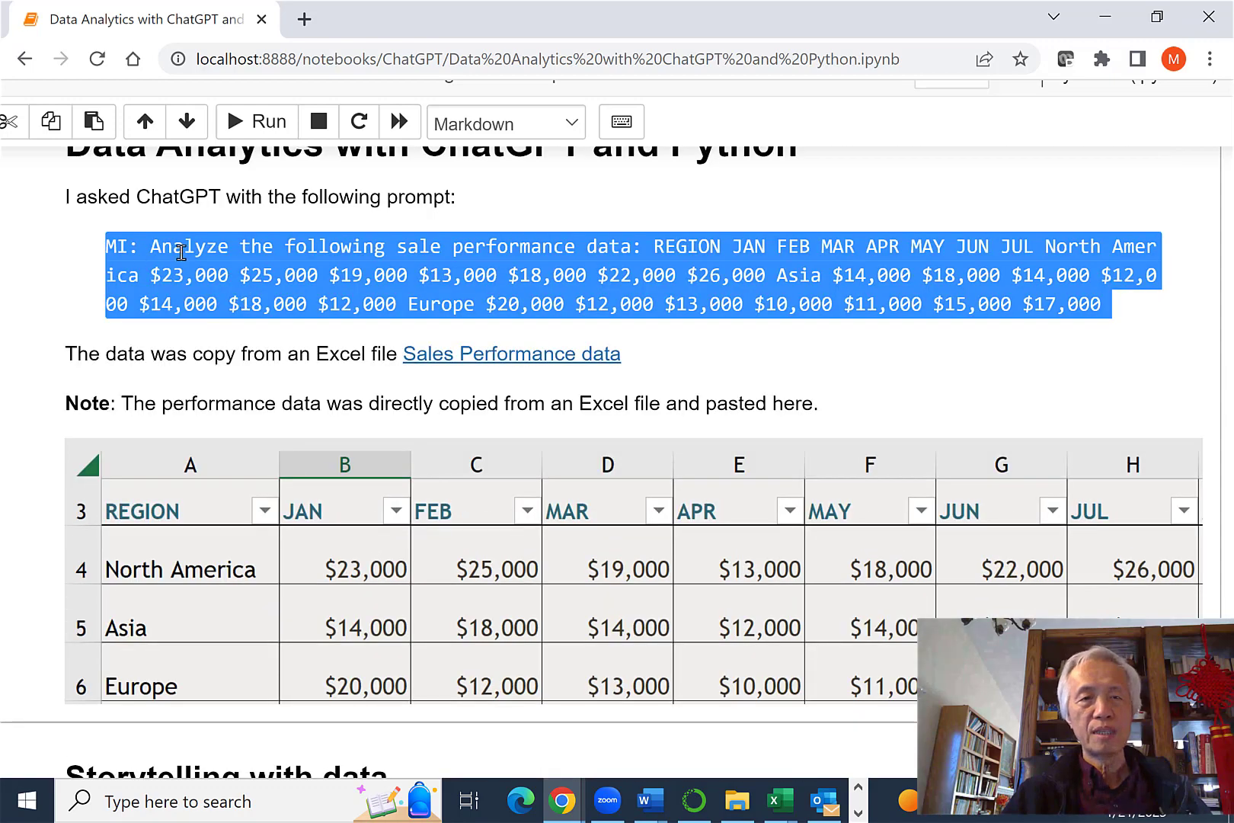
# Scroll past Storytelling, Response from ChatGPT and Patterns and Trends to the sales_data.csv cell.
pyautogui.scroll(-5, 625, 415)
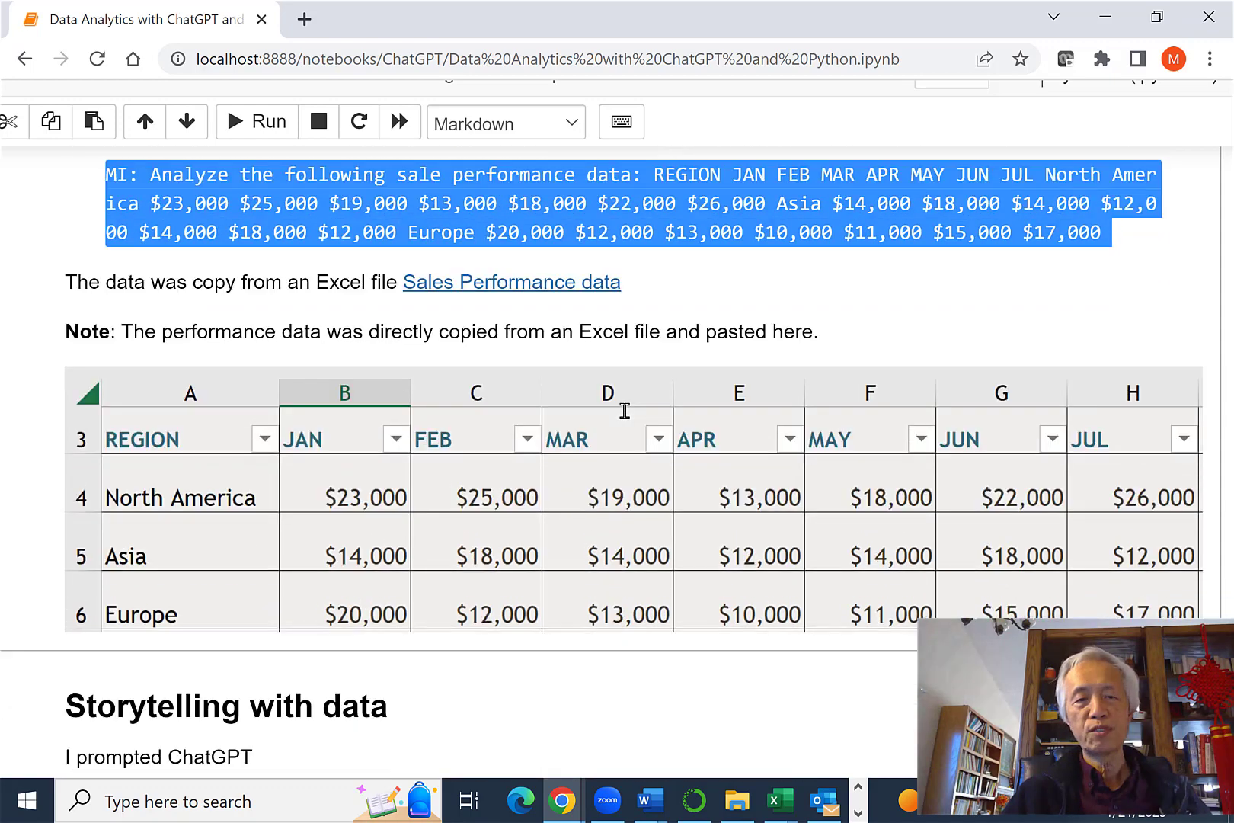
pyautogui.scroll(-5, 626, 418)
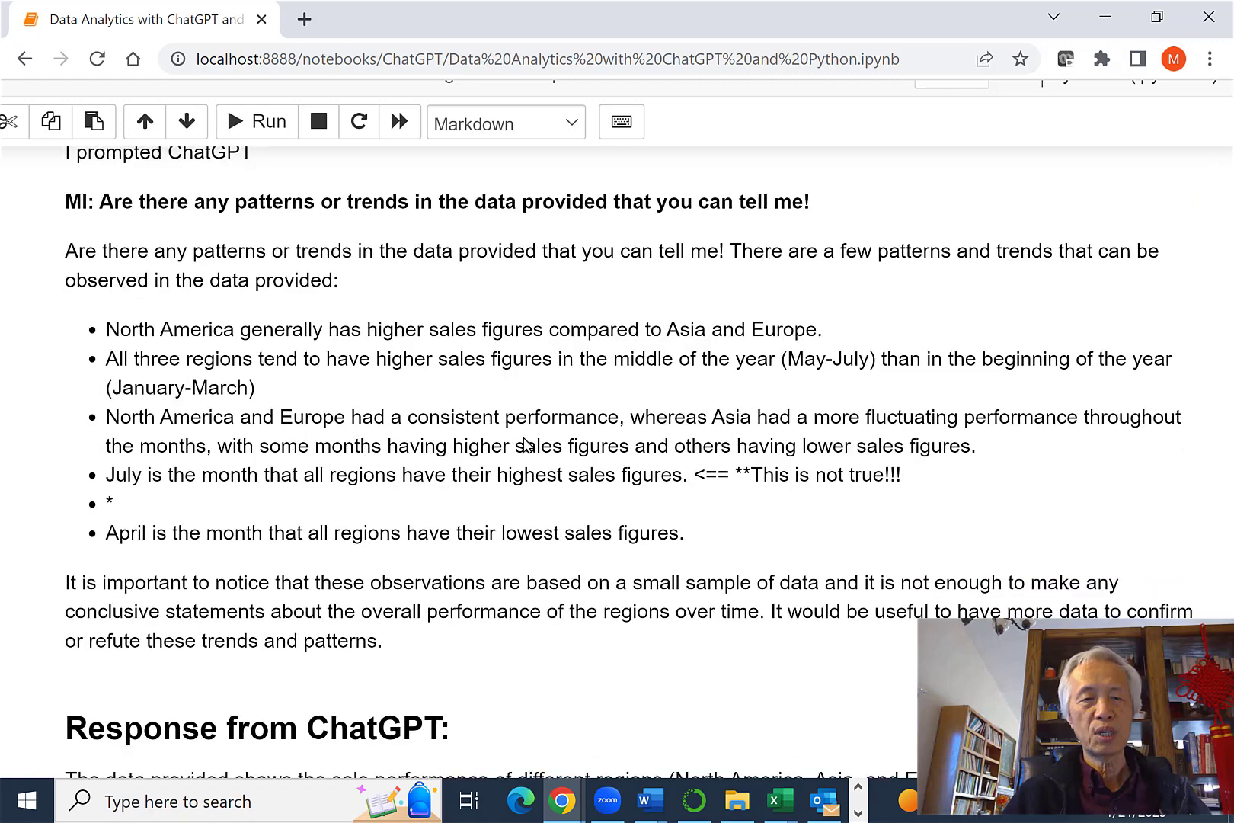
pyautogui.scroll(-2, 537, 431)
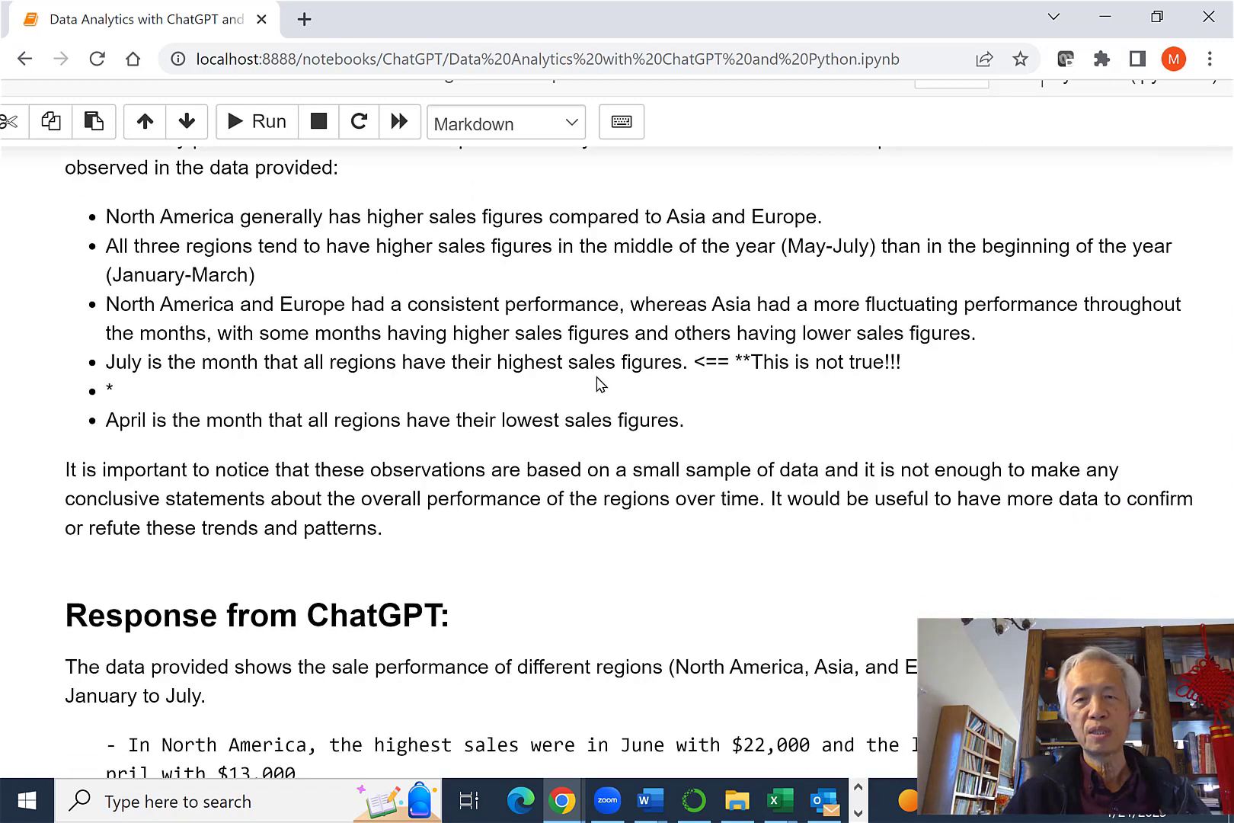
pyautogui.scroll(3, 598, 381)
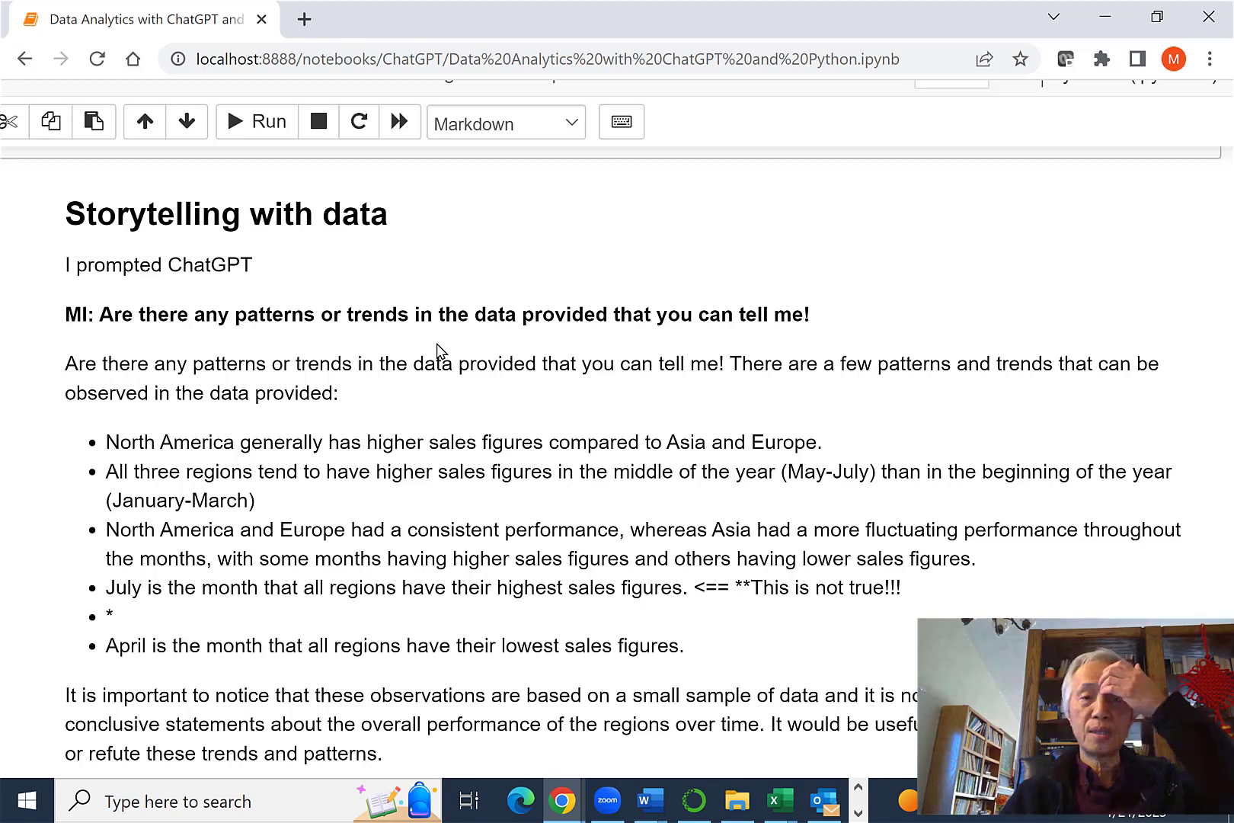
pyautogui.scroll(-1, 424, 426)
pyautogui.scroll(-2, 423, 427)
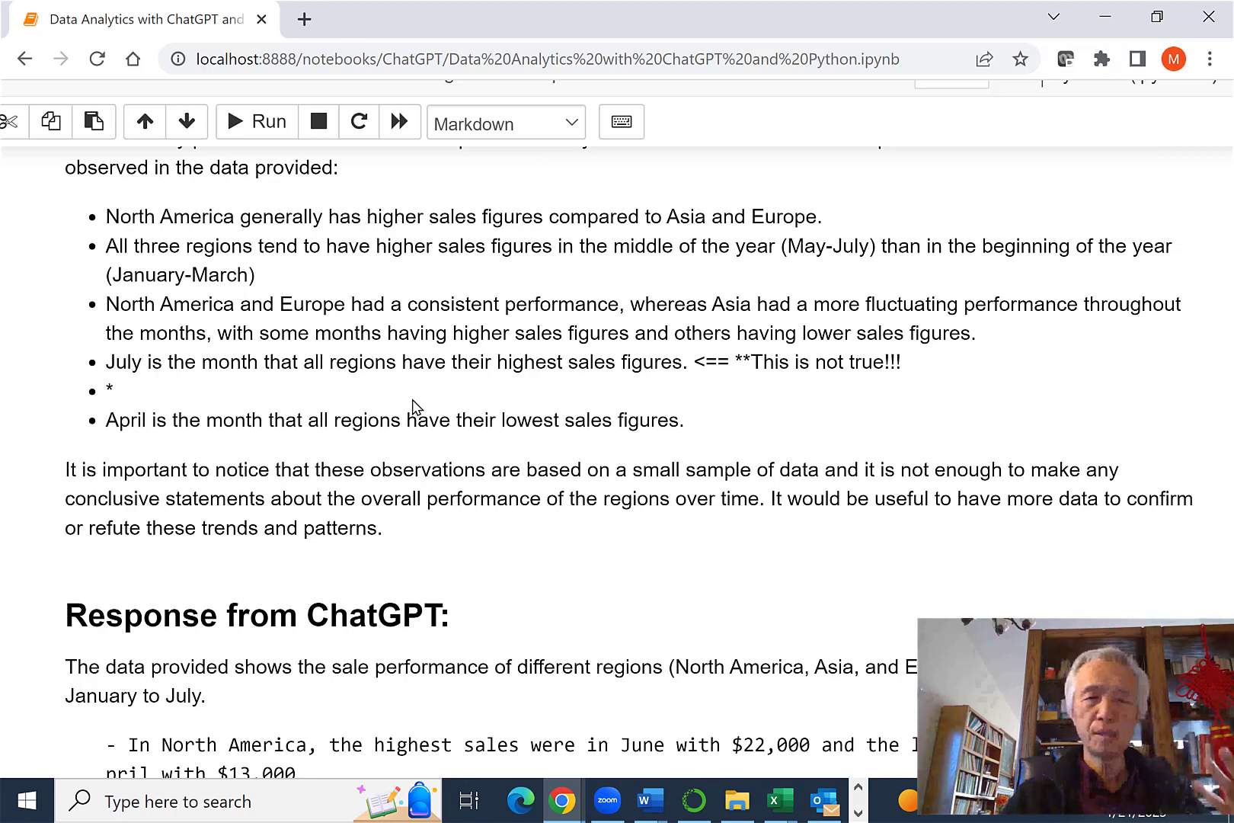
pyautogui.scroll(-3, 411, 402)
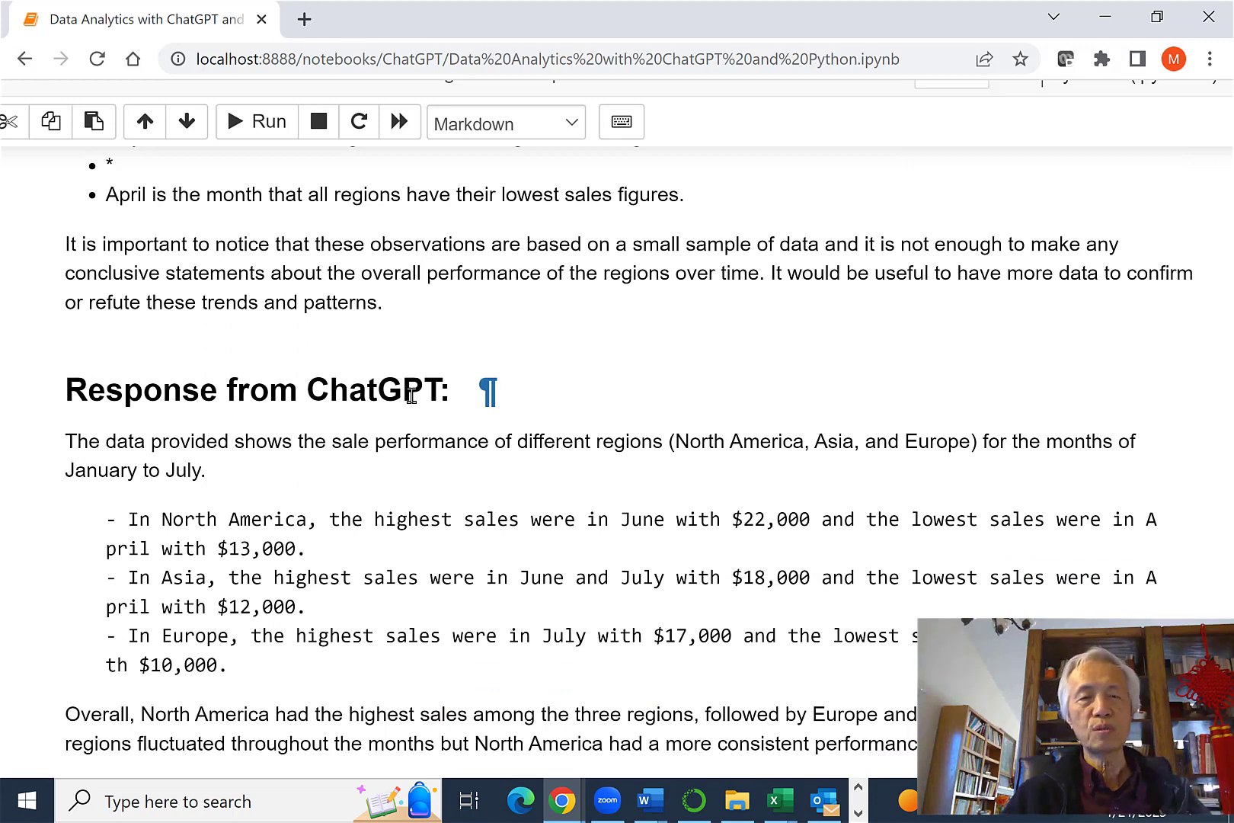
pyautogui.scroll(-2, 411, 395)
pyautogui.scroll(-2, 411, 394)
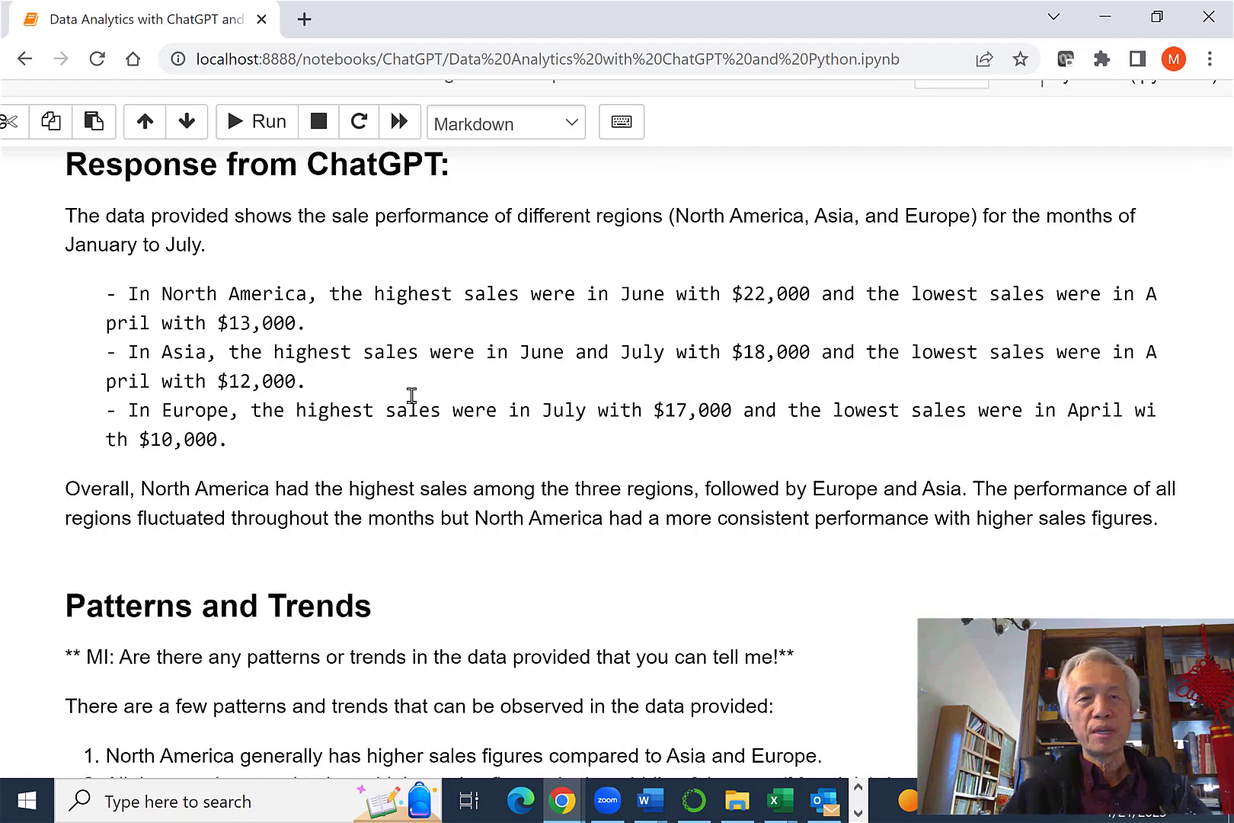
pyautogui.scroll(1, 411, 394)
pyautogui.scroll(-5, 412, 402)
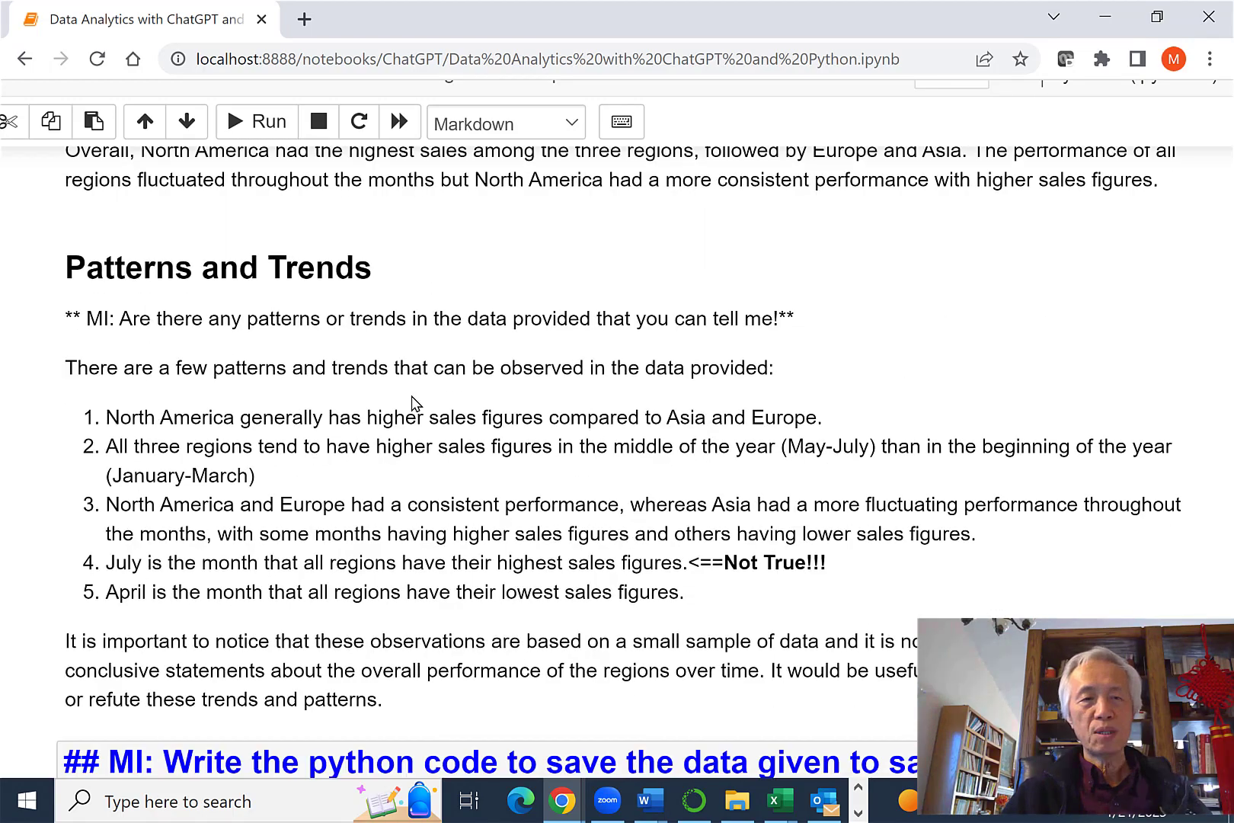
pyautogui.scroll(-5, 411, 402)
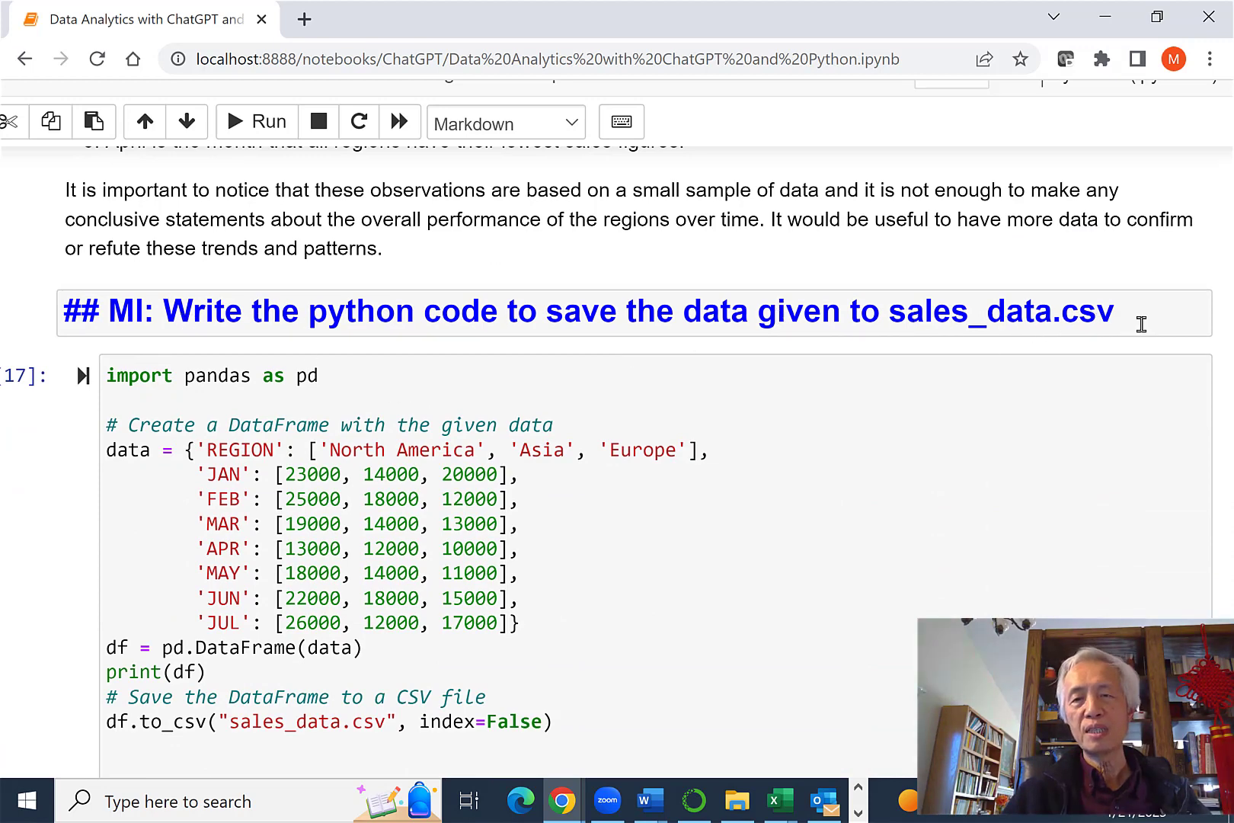
pyautogui.scroll(-3, 714, 497)
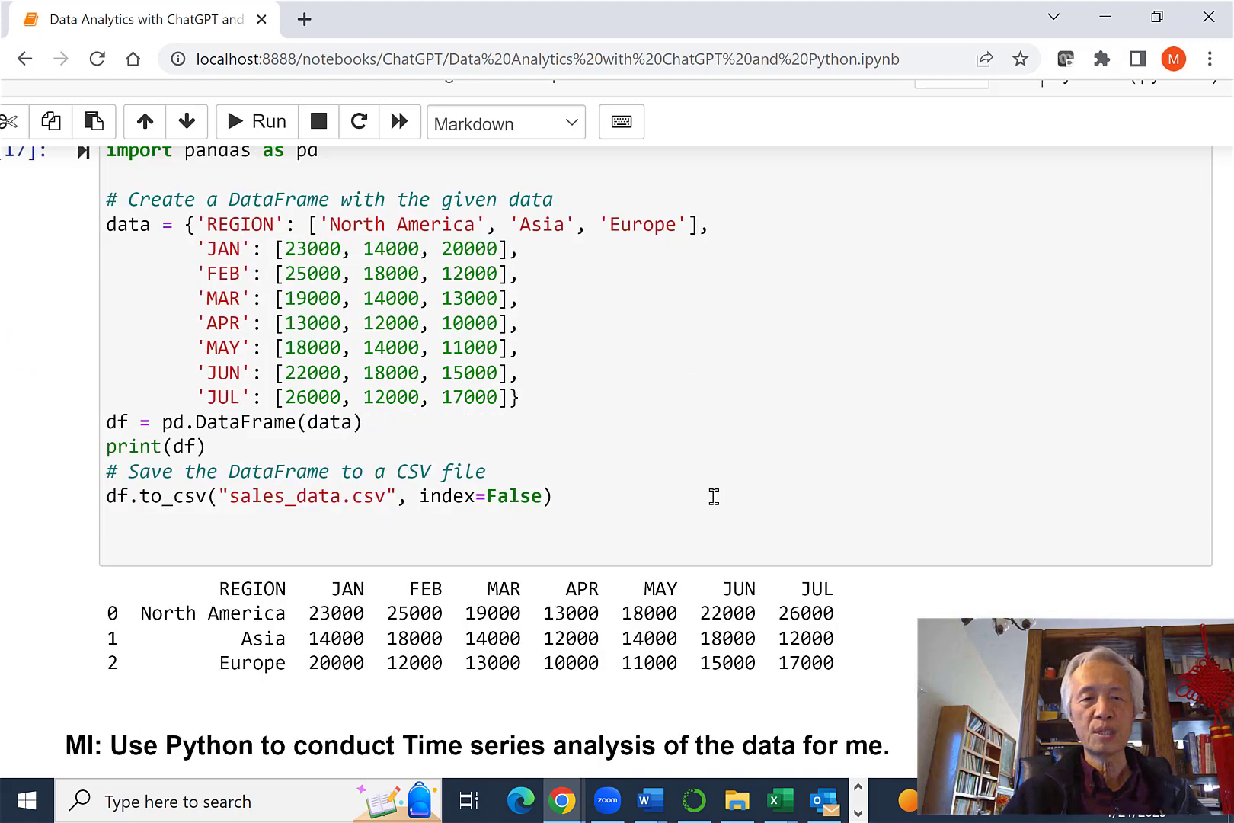
pyautogui.click(515, 528)
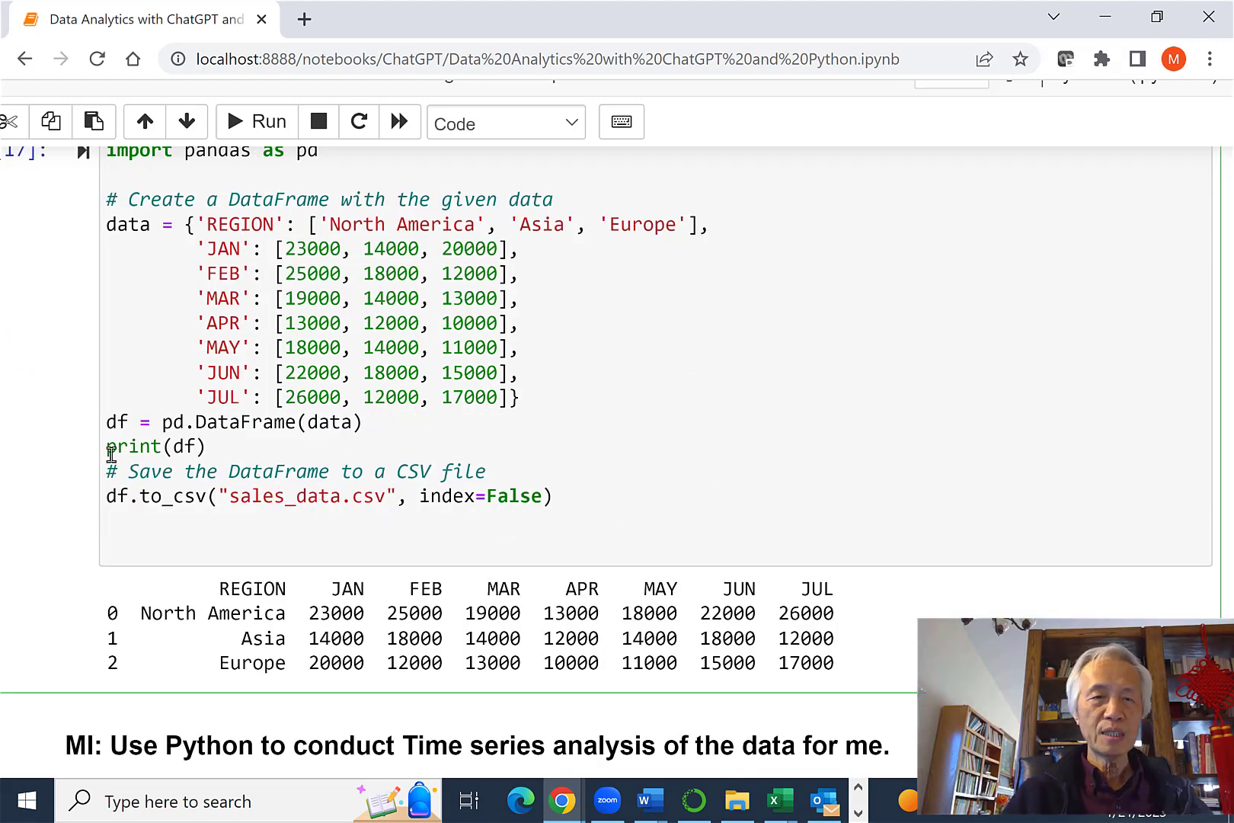
pyautogui.moveTo(109, 452); pyautogui.dragTo(248, 456)
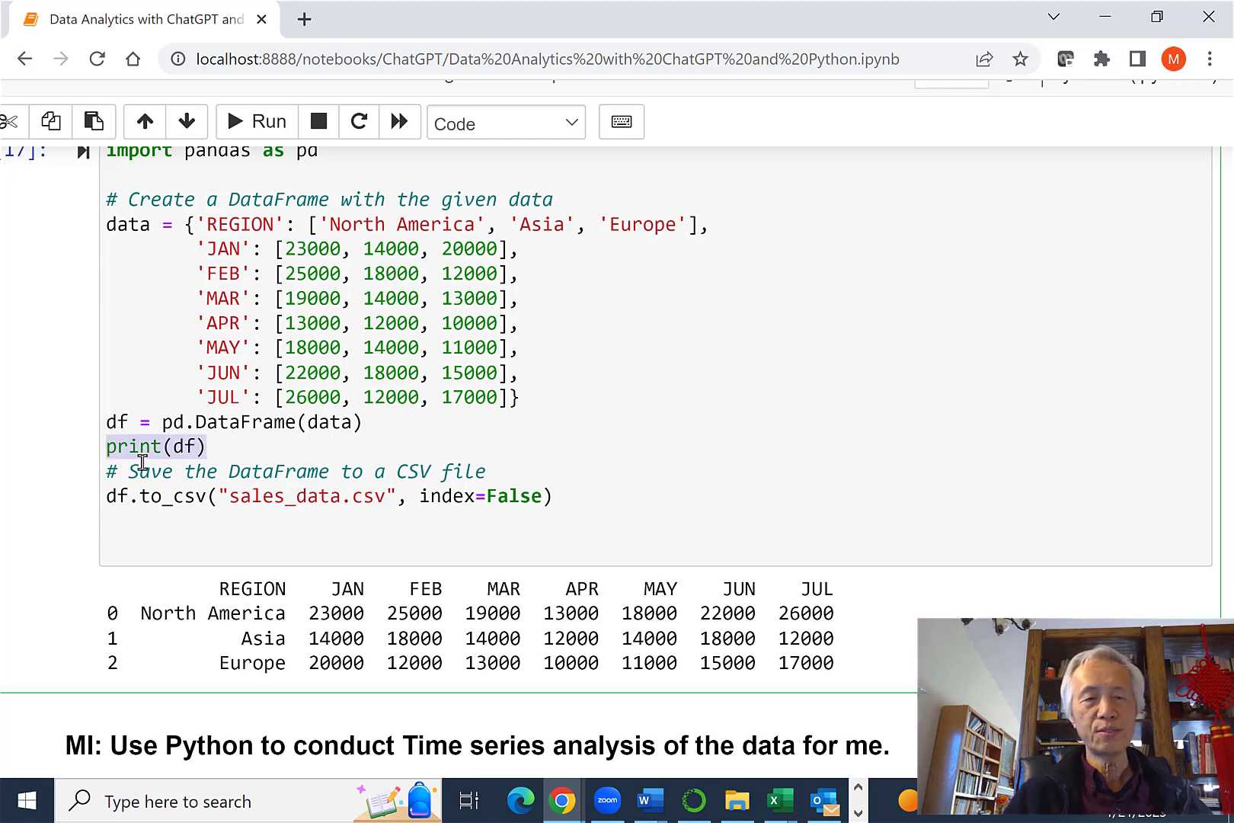
pyautogui.moveTo(218, 589); pyautogui.dragTo(899, 690)
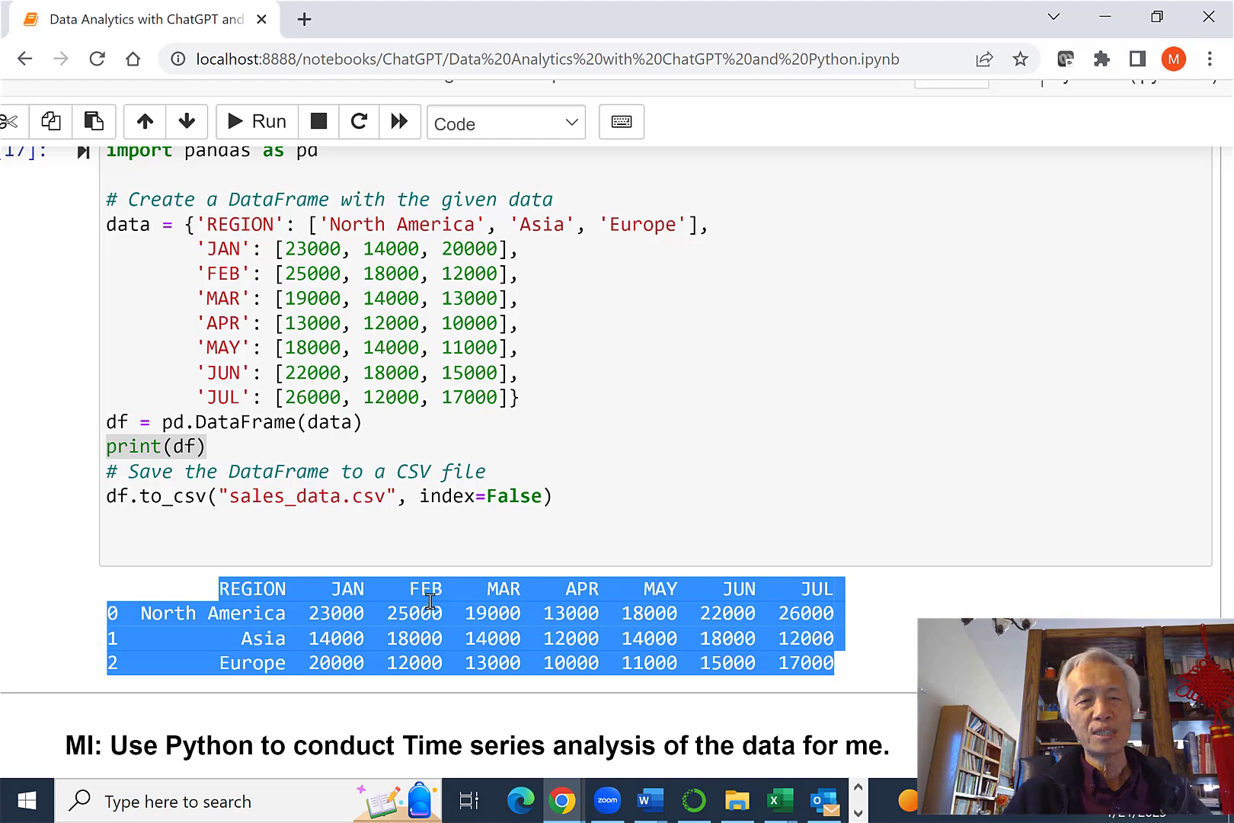
pyautogui.click(214, 590)
pyautogui.moveTo(214, 590); pyautogui.dragTo(878, 597)
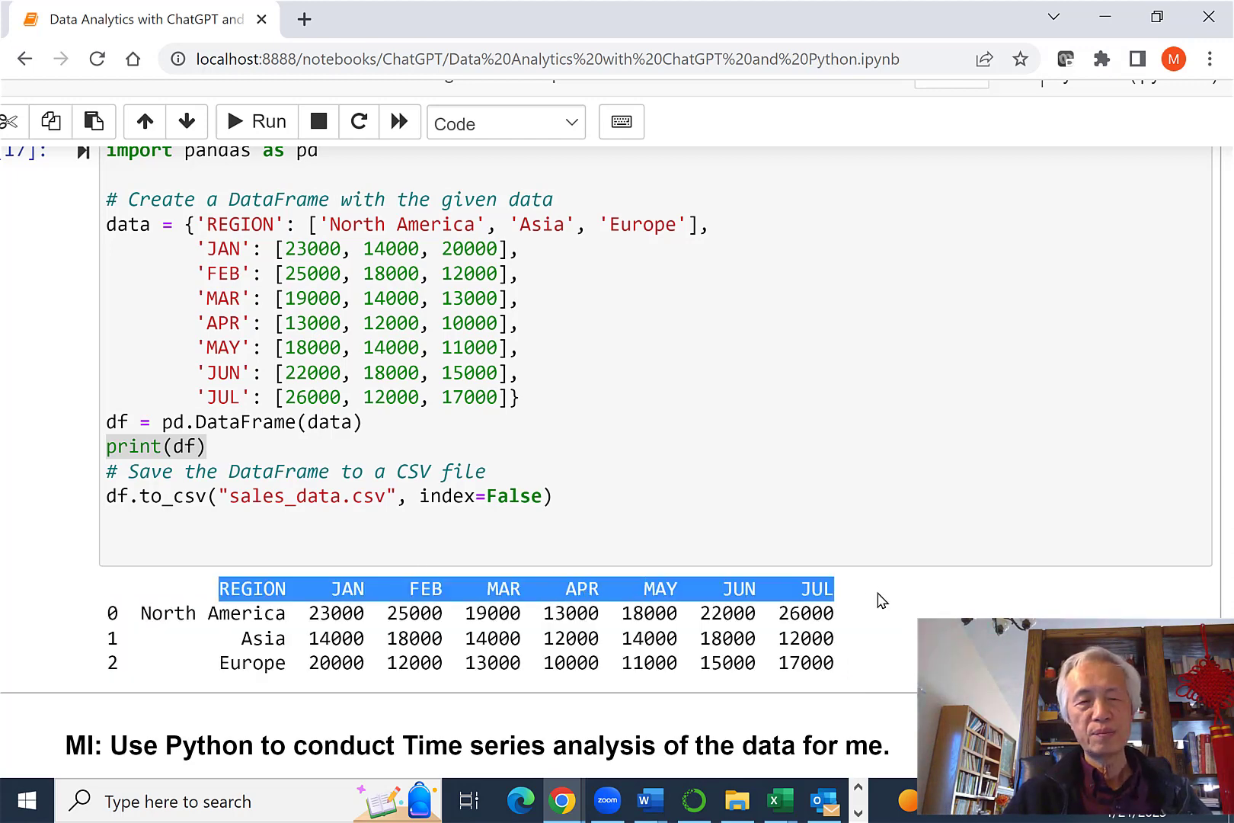
pyautogui.moveTo(140, 614); pyautogui.dragTo(287, 673)
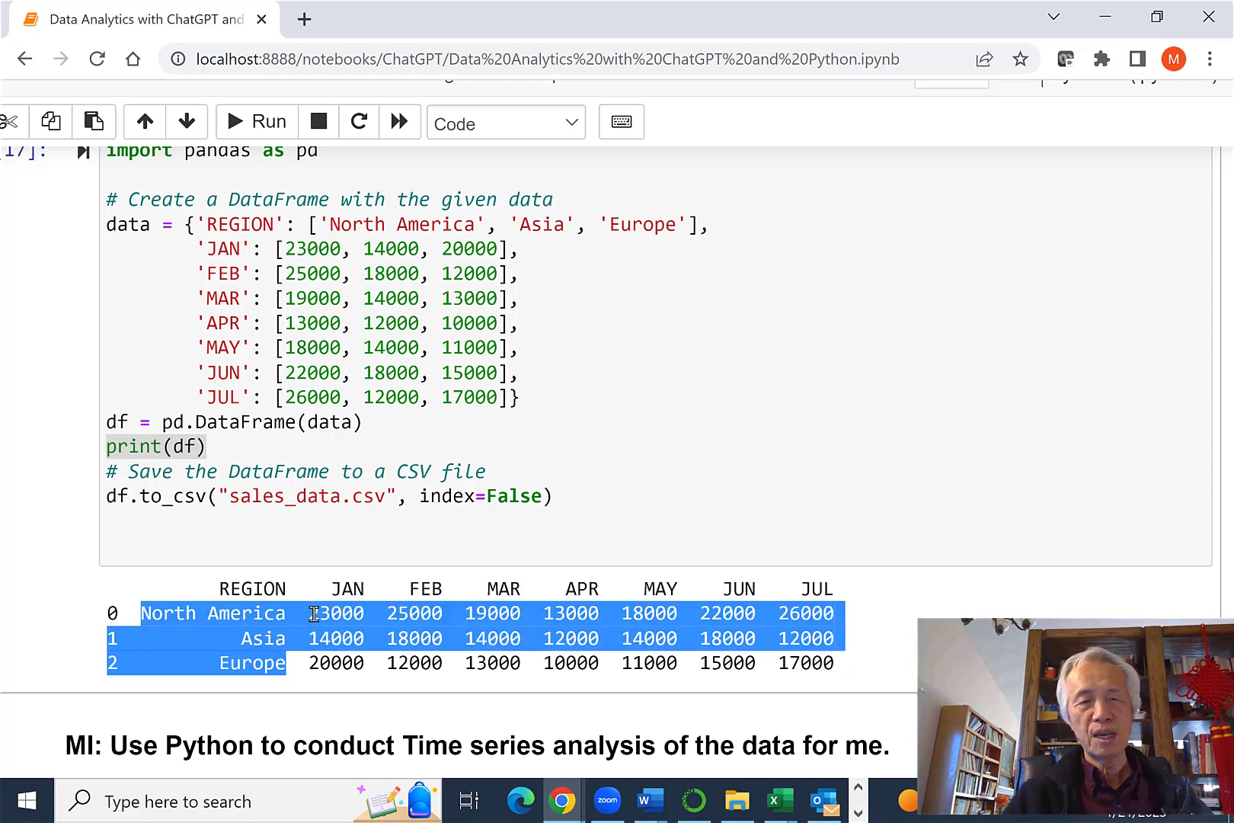
pyautogui.moveTo(308, 613); pyautogui.dragTo(788, 614)
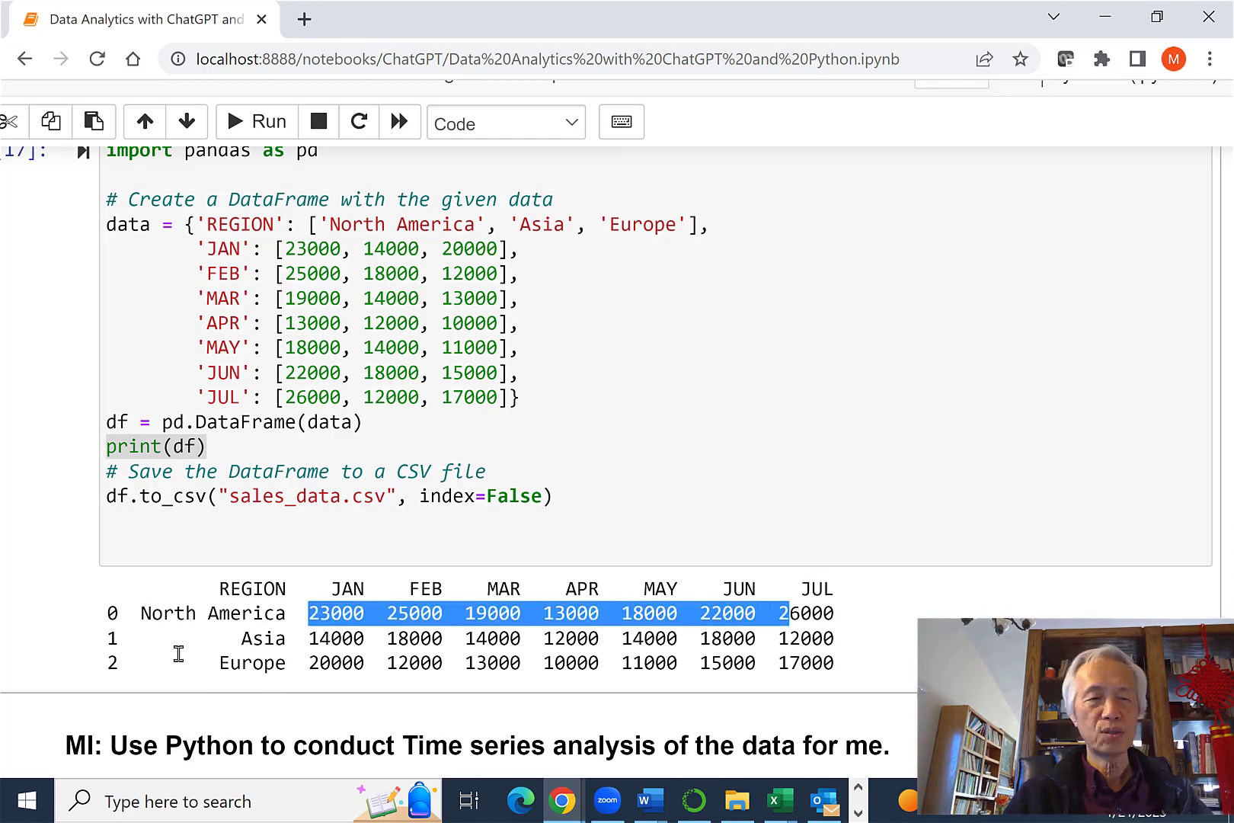
pyautogui.scroll(-2, 179, 654)
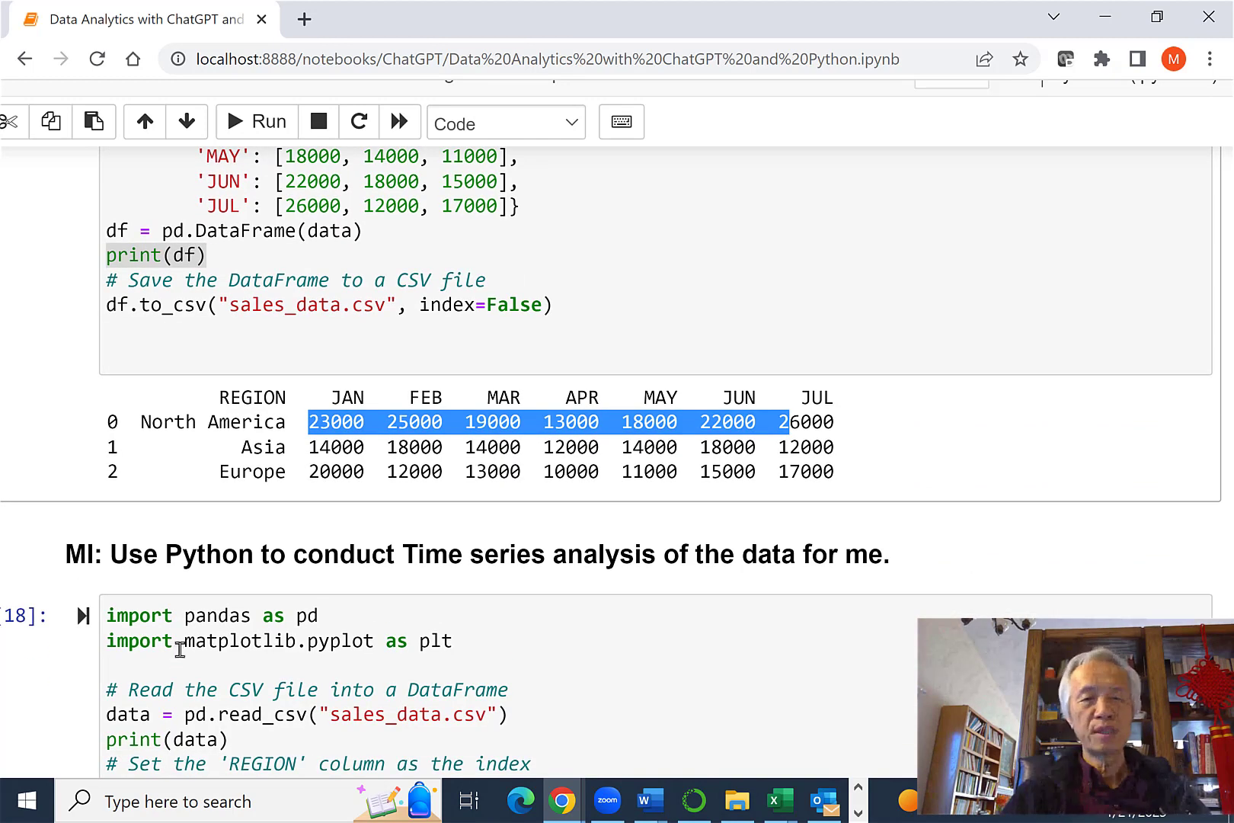
pyautogui.scroll(-3, 120, 632)
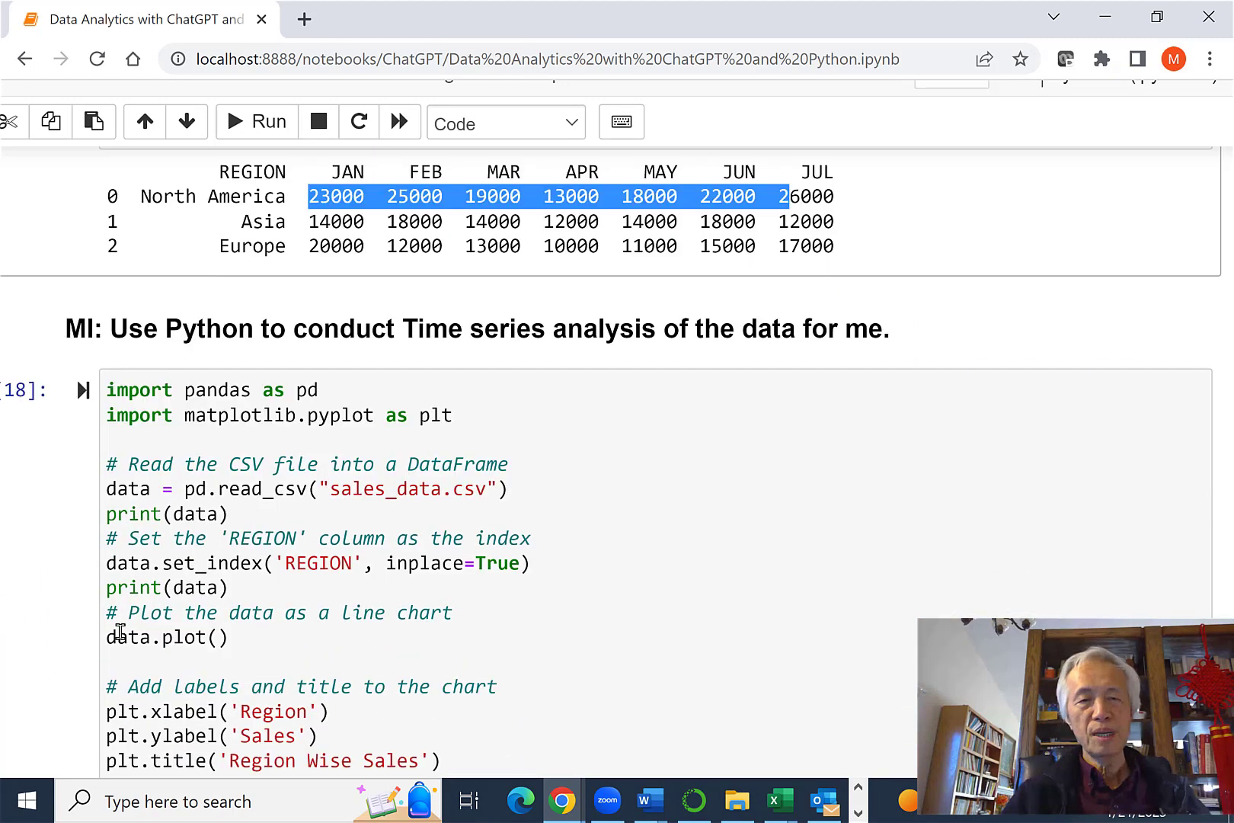
pyautogui.scroll(-3, 120, 632)
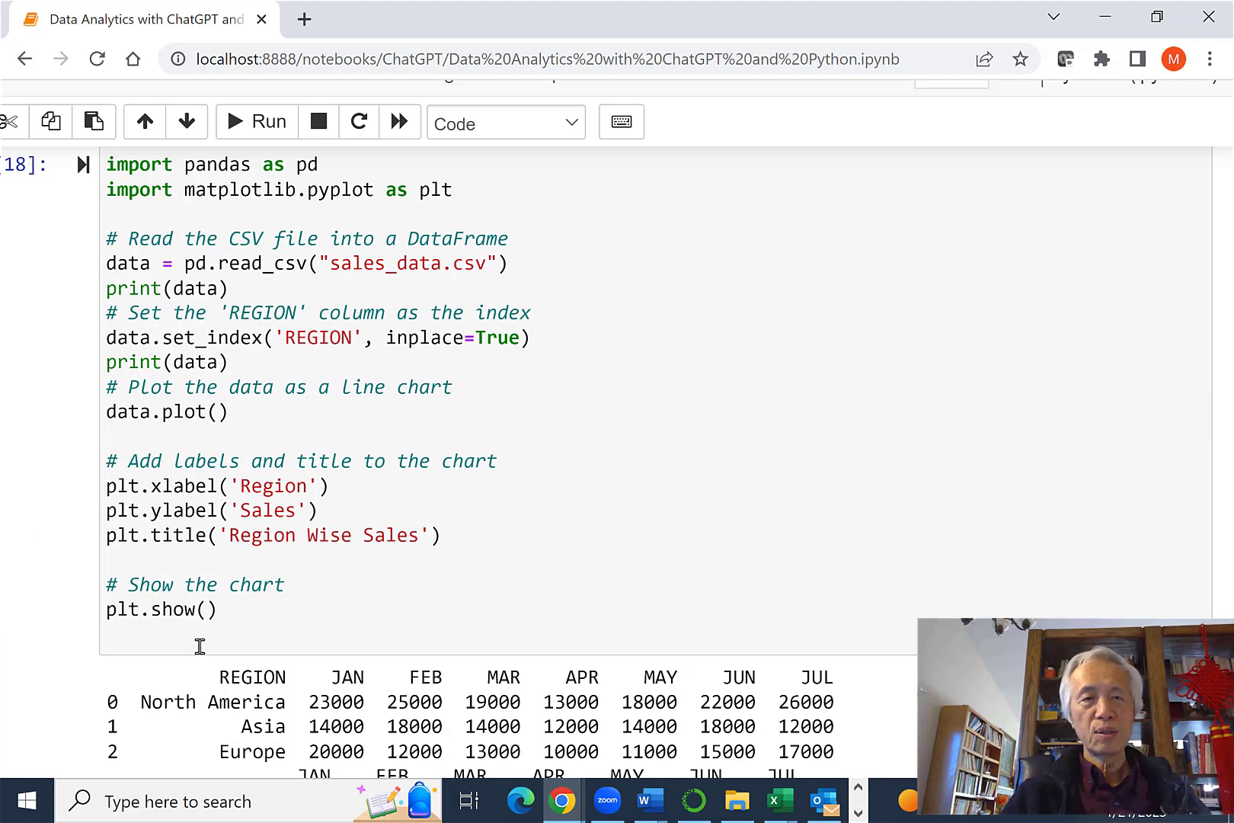
pyautogui.scroll(1, 345, 638)
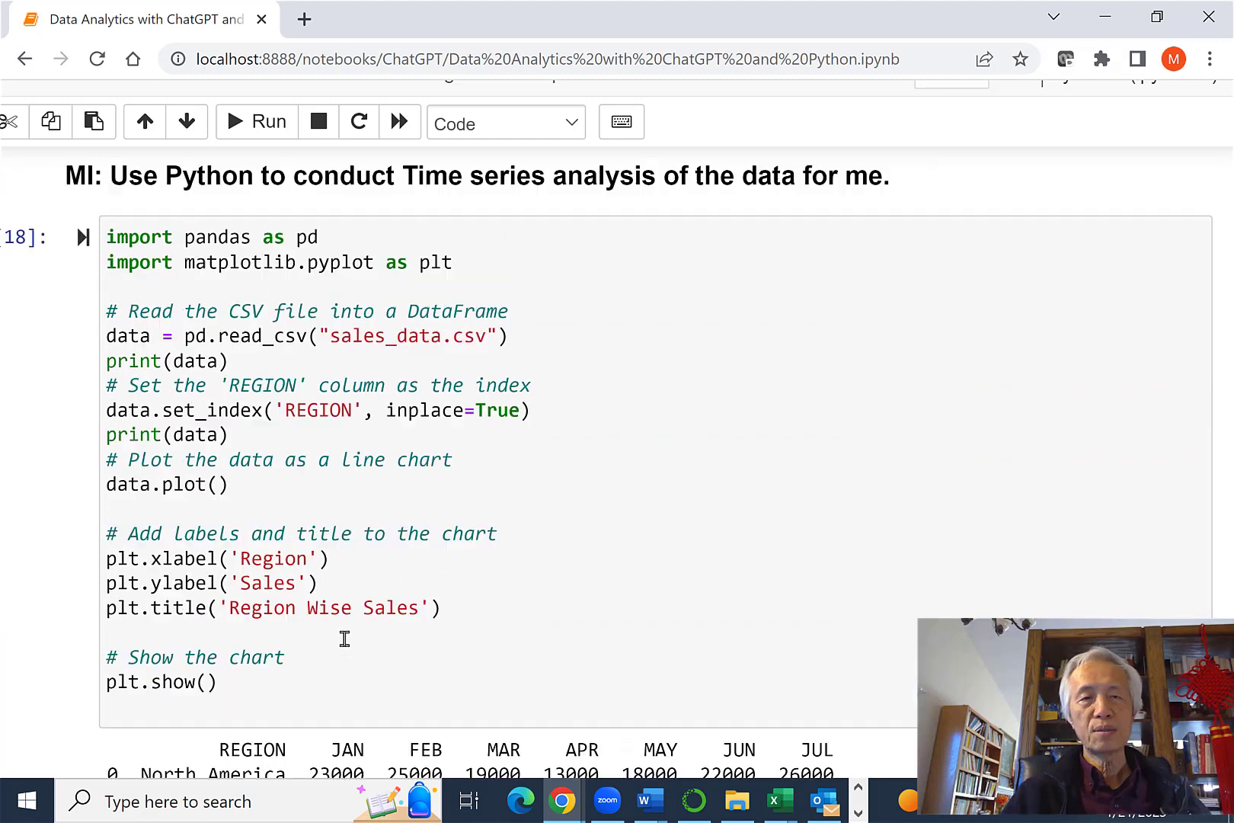
pyautogui.scroll(2, 344, 638)
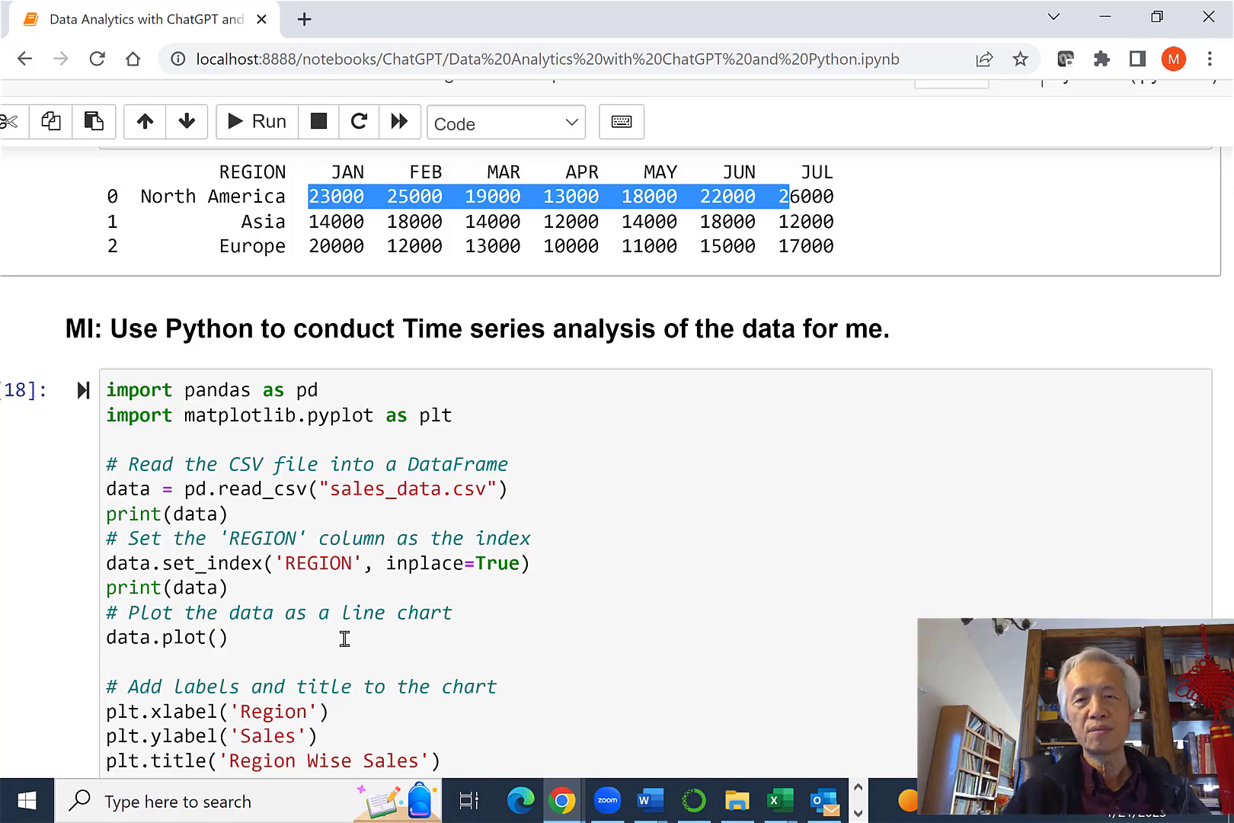
pyautogui.scroll(-6, 344, 638)
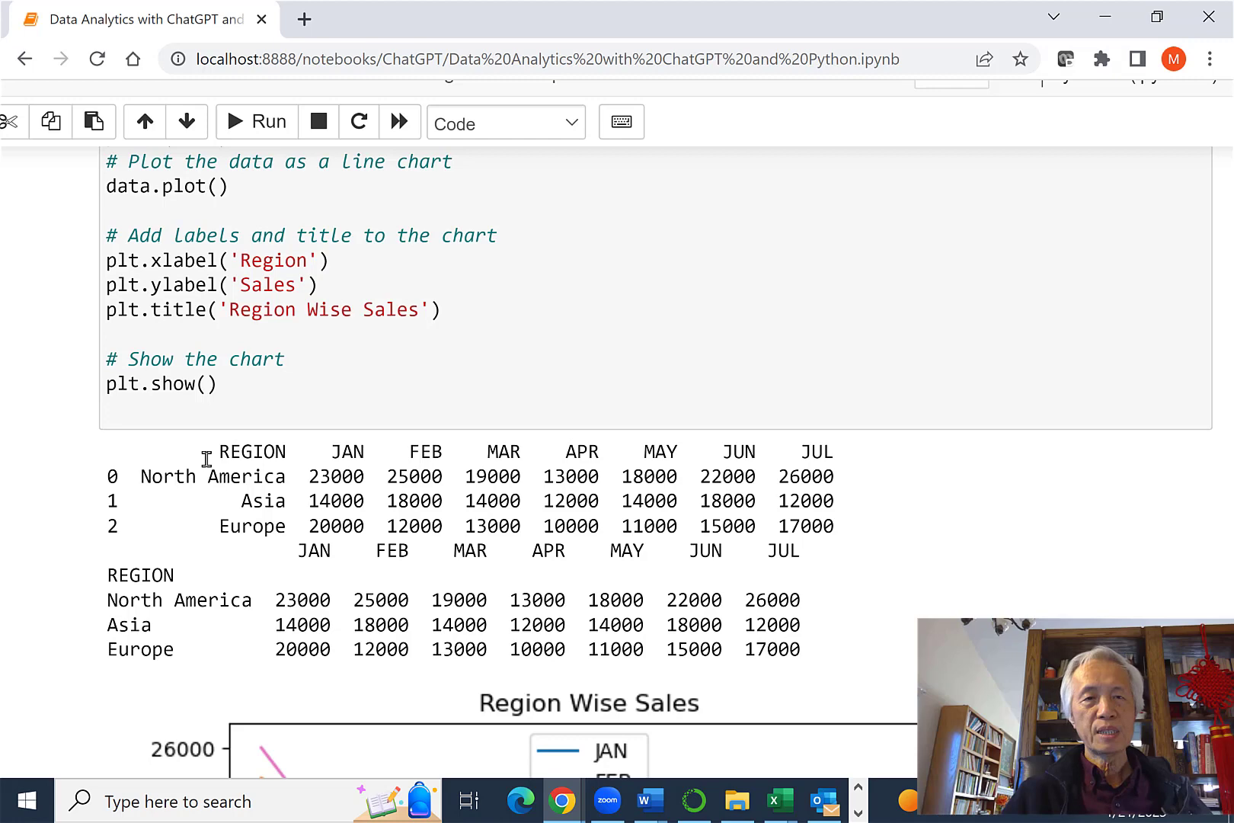
pyautogui.scroll(3, 206, 458)
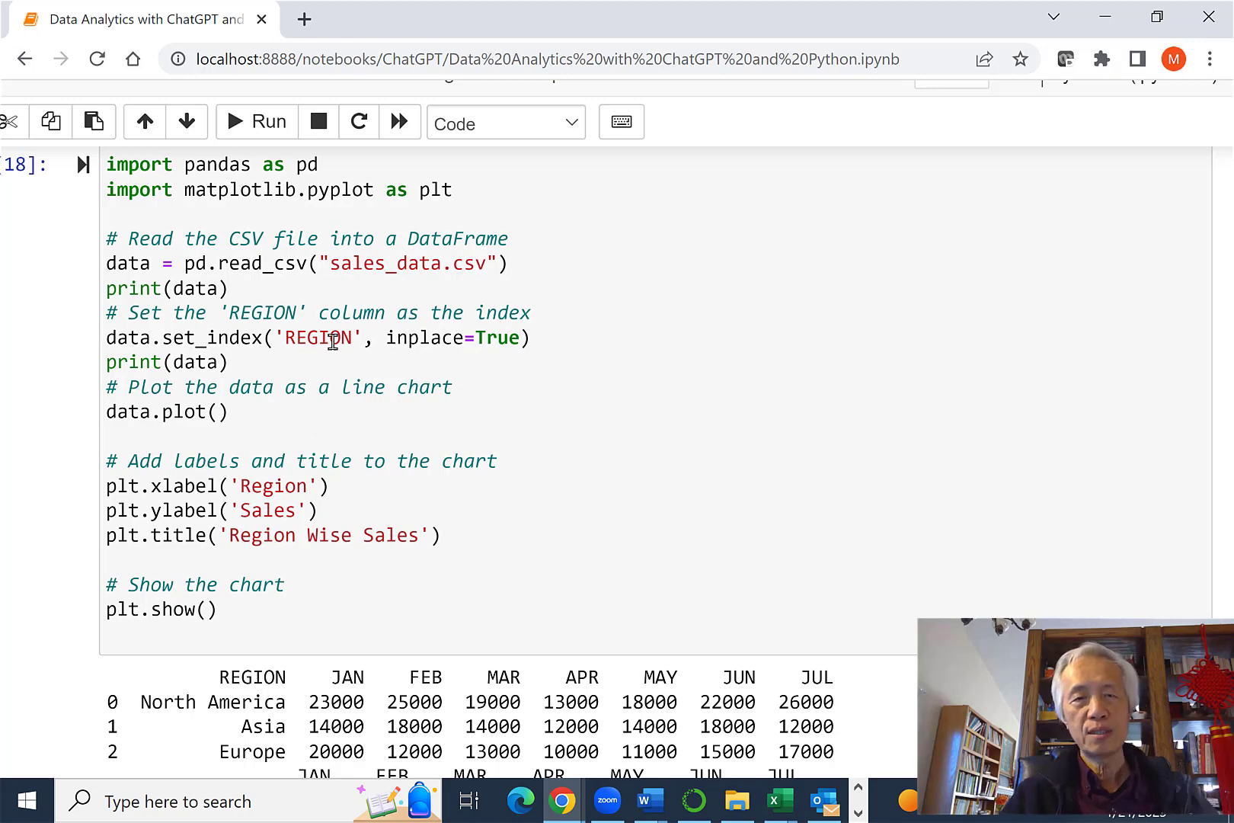
pyautogui.moveTo(331, 264); pyautogui.dragTo(496, 264)
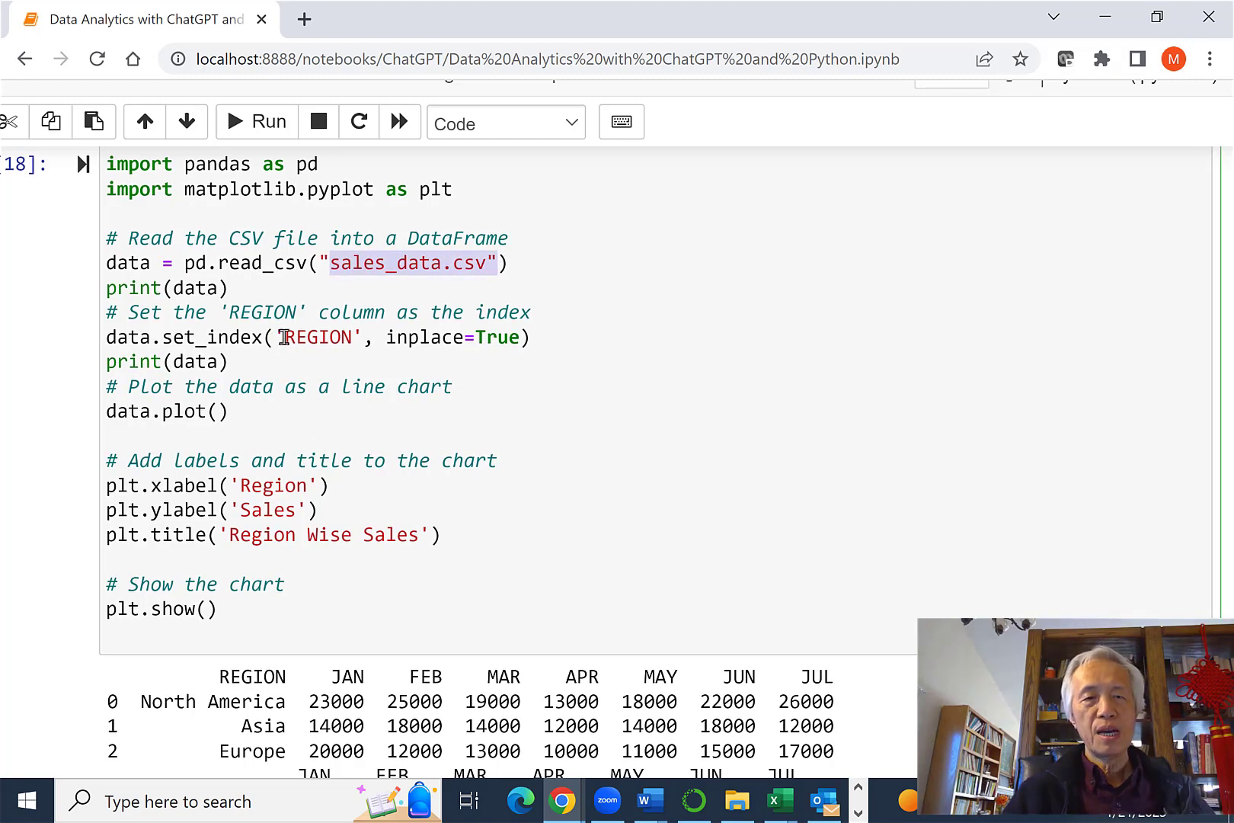
pyautogui.moveTo(286, 336); pyautogui.dragTo(361, 338)
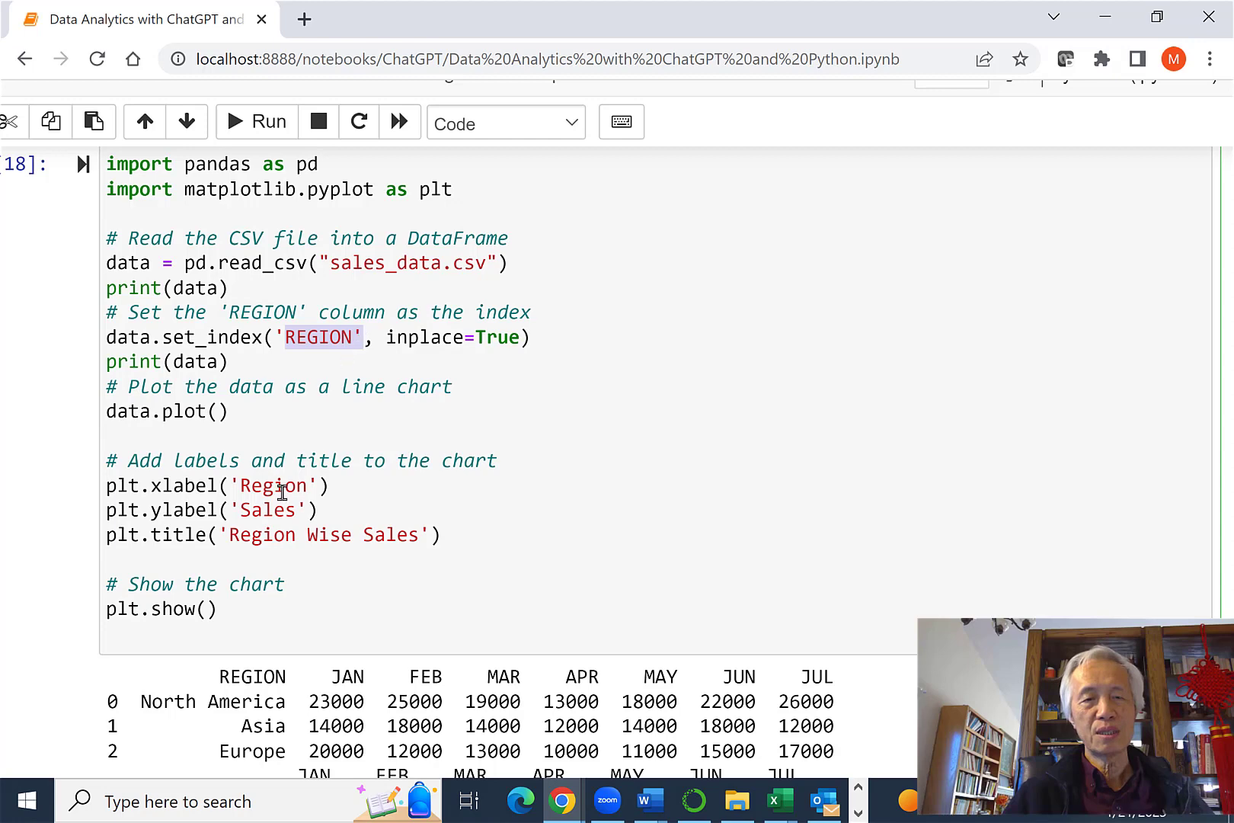
pyautogui.moveTo(237, 484); pyautogui.dragTo(320, 482)
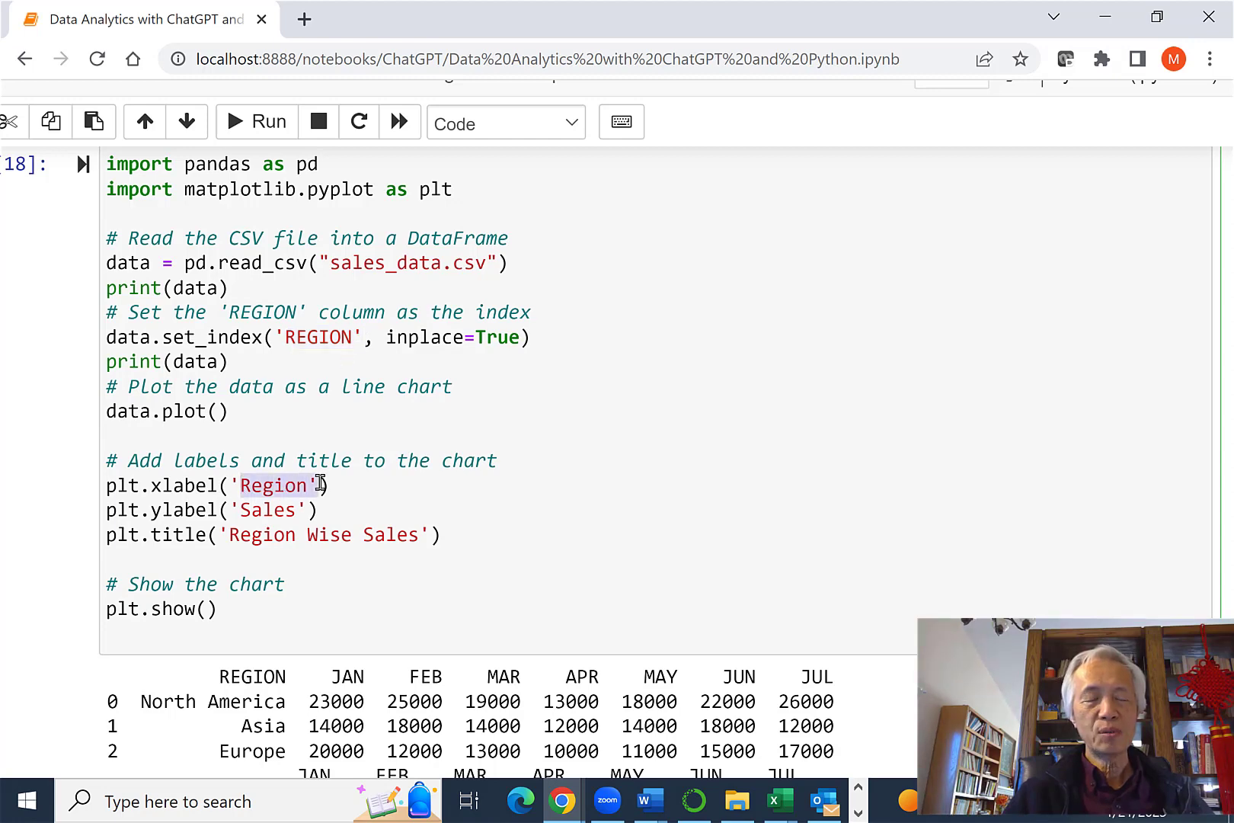
pyautogui.moveTo(238, 511); pyautogui.dragTo(305, 504)
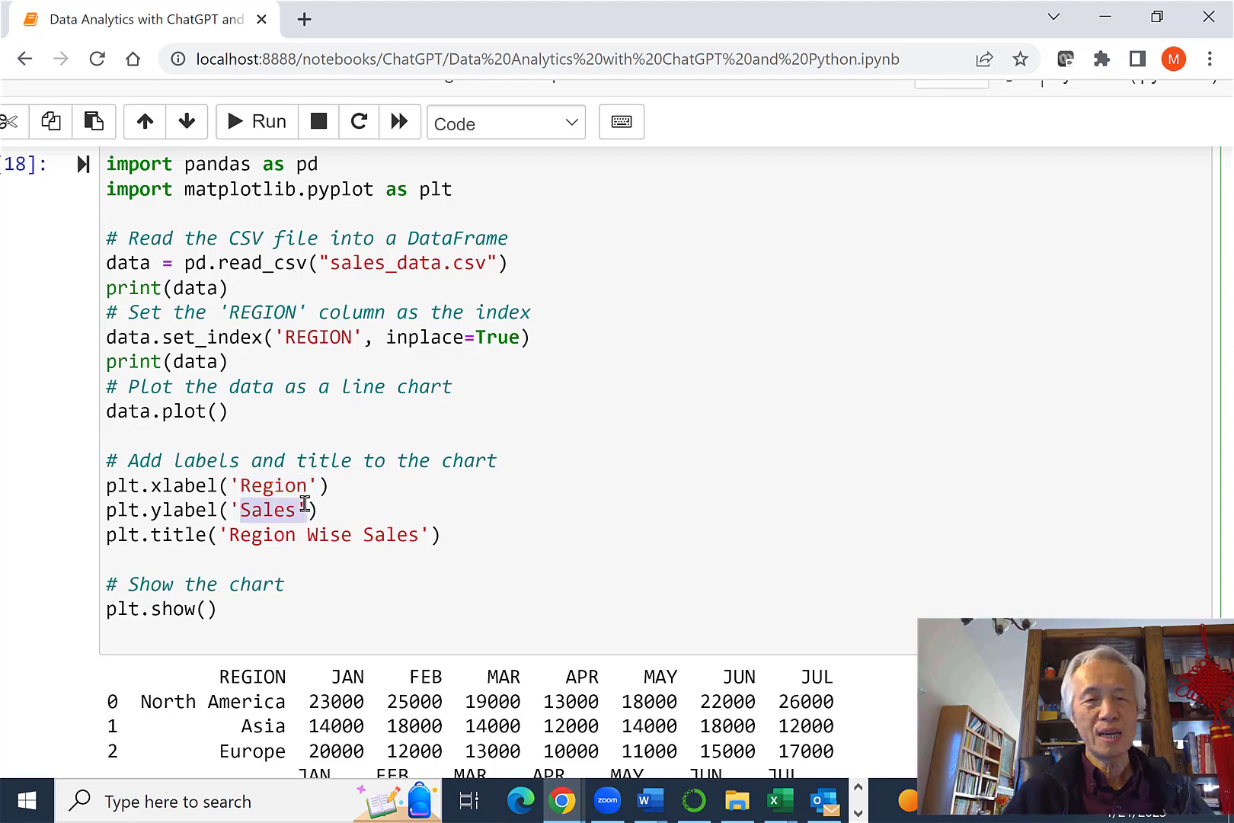
pyautogui.scroll(-2, 339, 572)
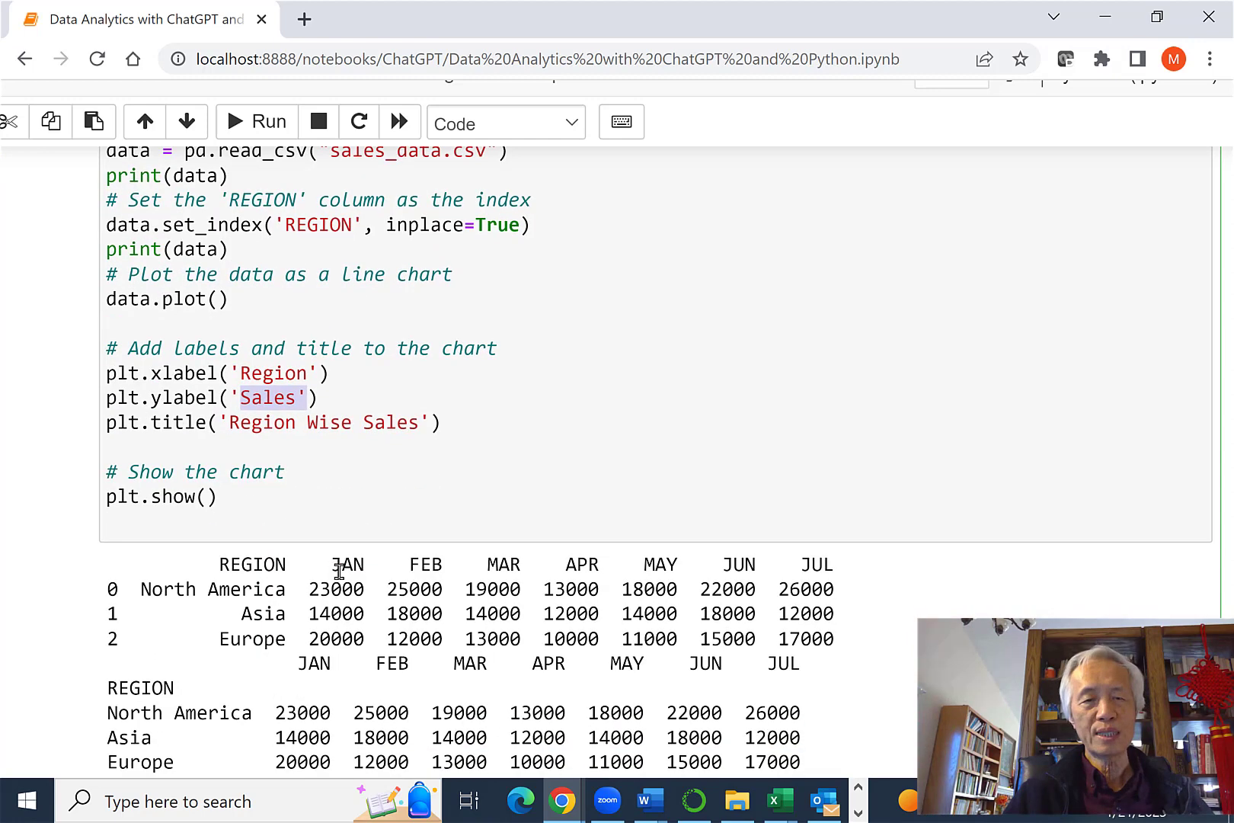
pyautogui.scroll(-2, 339, 572)
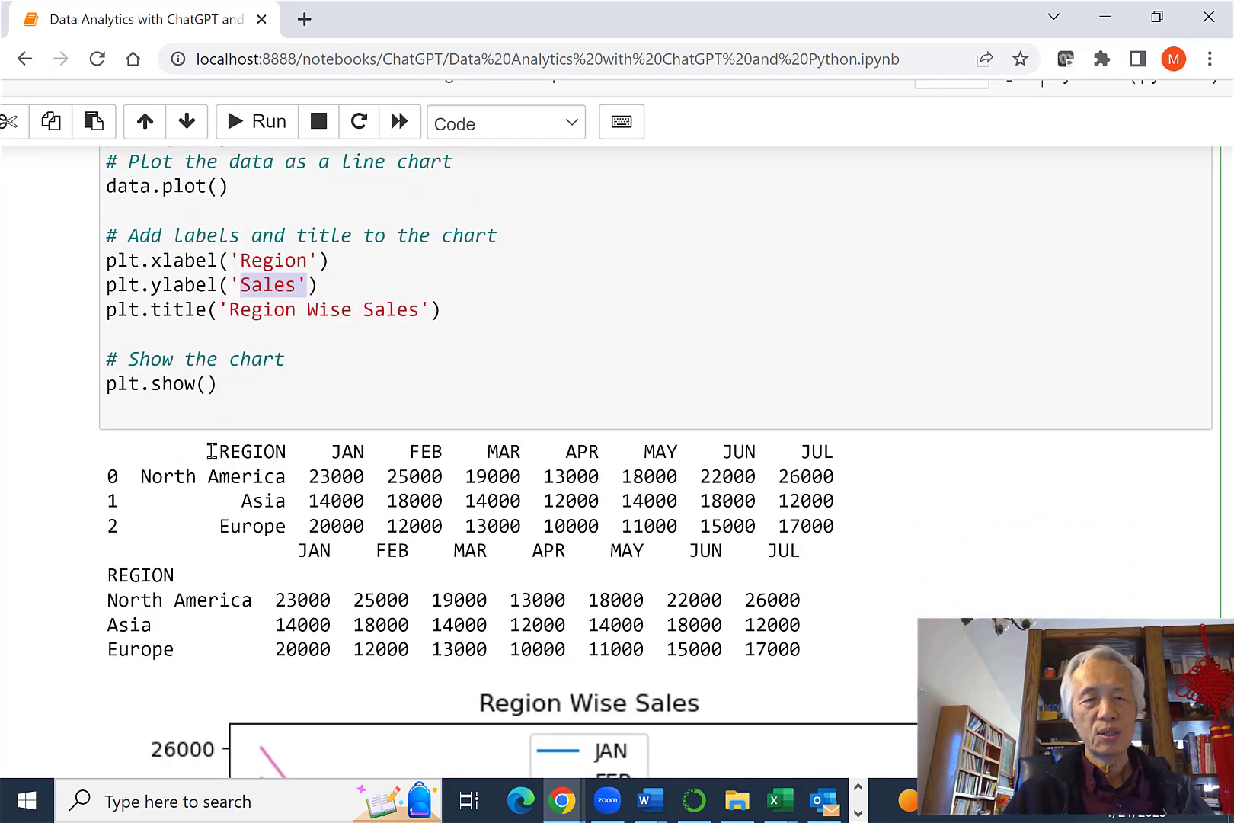
pyautogui.moveTo(208, 451); pyautogui.dragTo(857, 564)
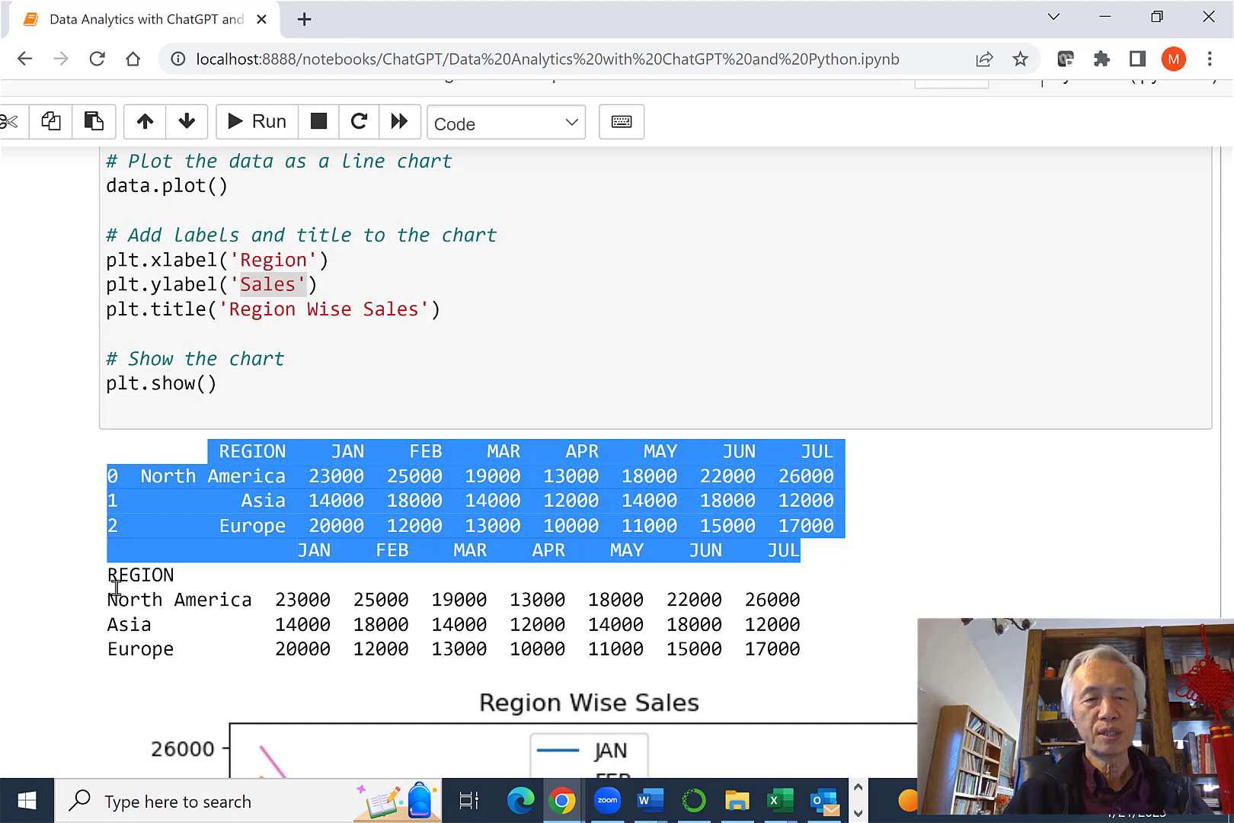
pyautogui.moveTo(108, 579); pyautogui.dragTo(810, 669)
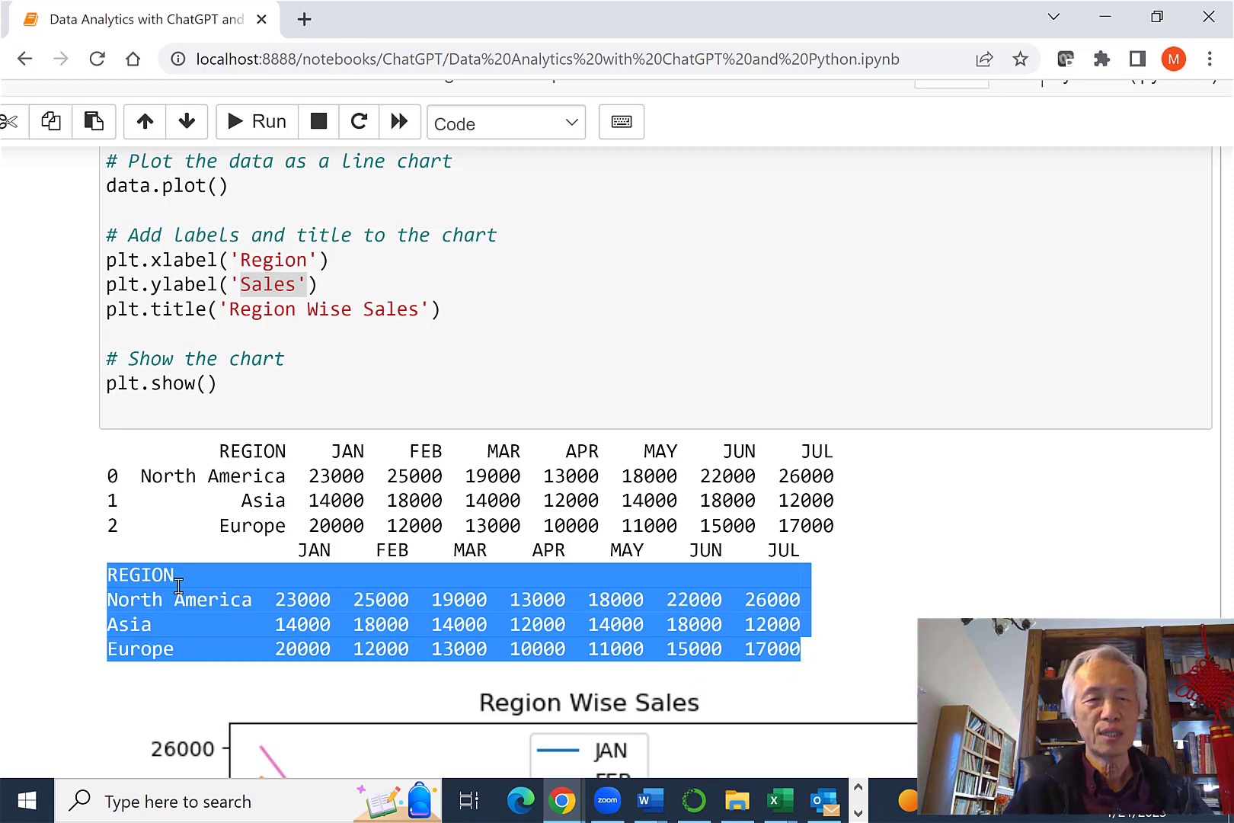
pyautogui.click(202, 592)
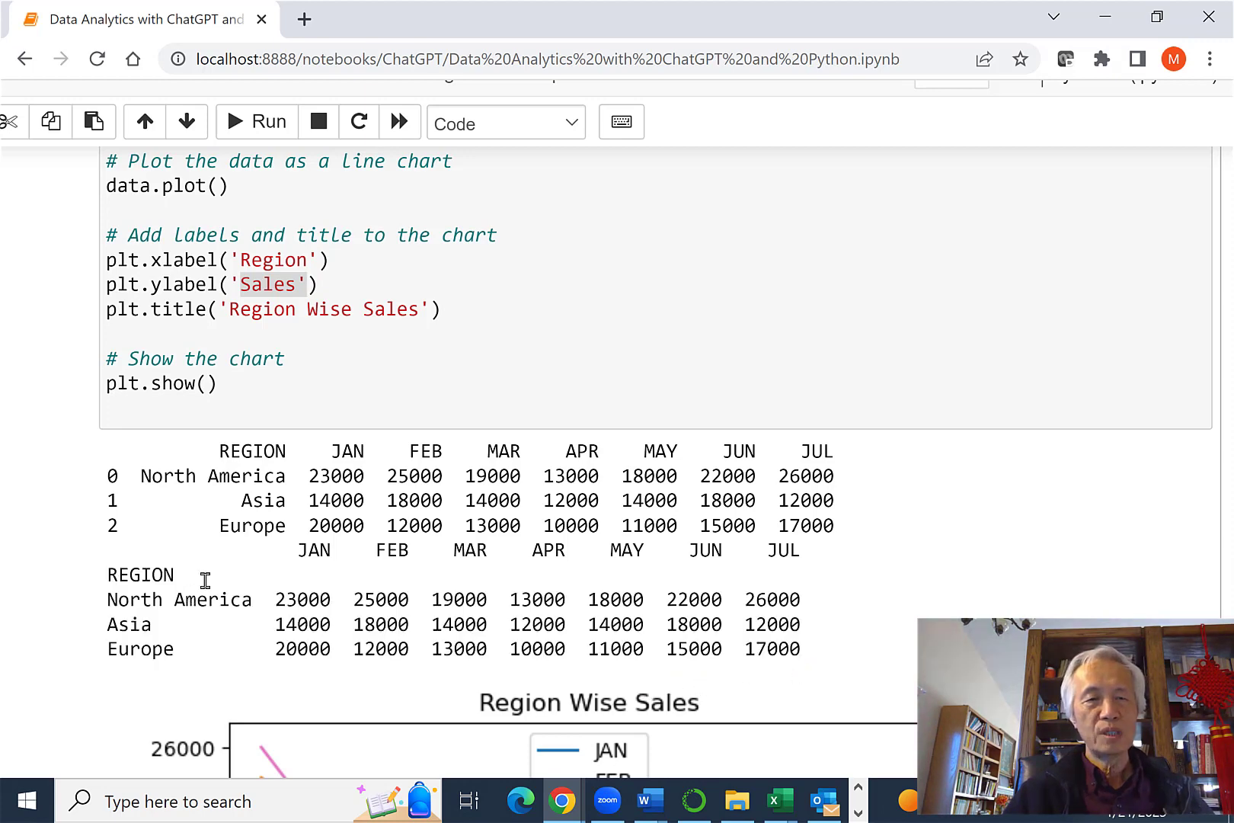
pyautogui.scroll(2, 204, 570)
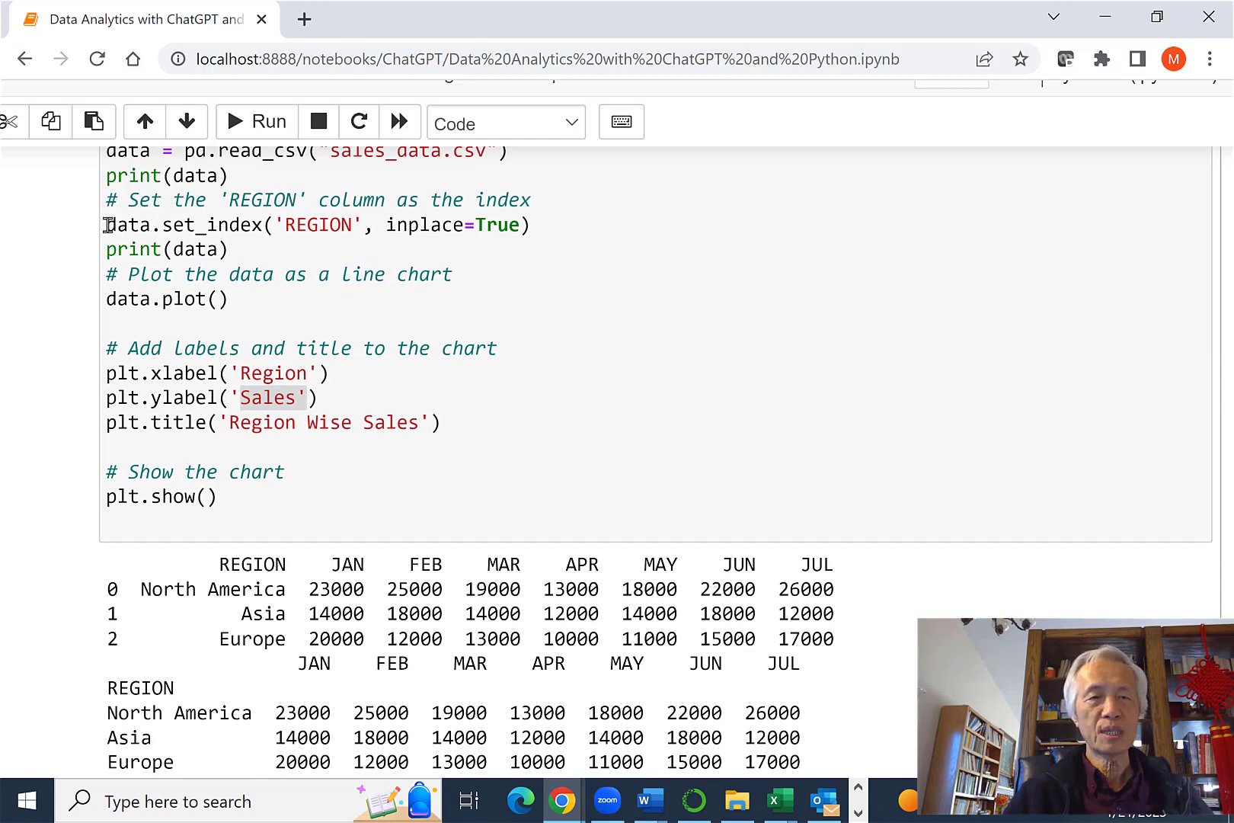
pyautogui.moveTo(106, 225); pyautogui.dragTo(354, 262)
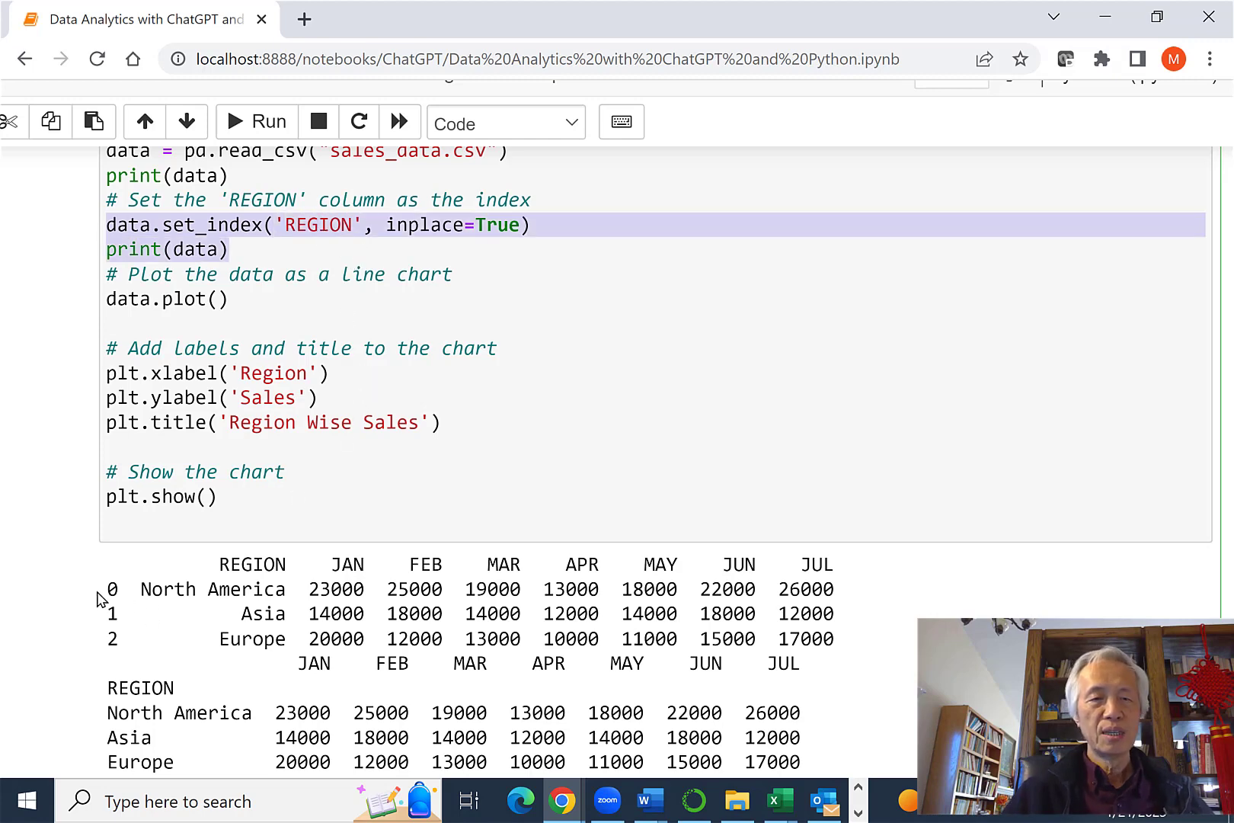
pyautogui.moveTo(118, 591); pyautogui.dragTo(113, 639)
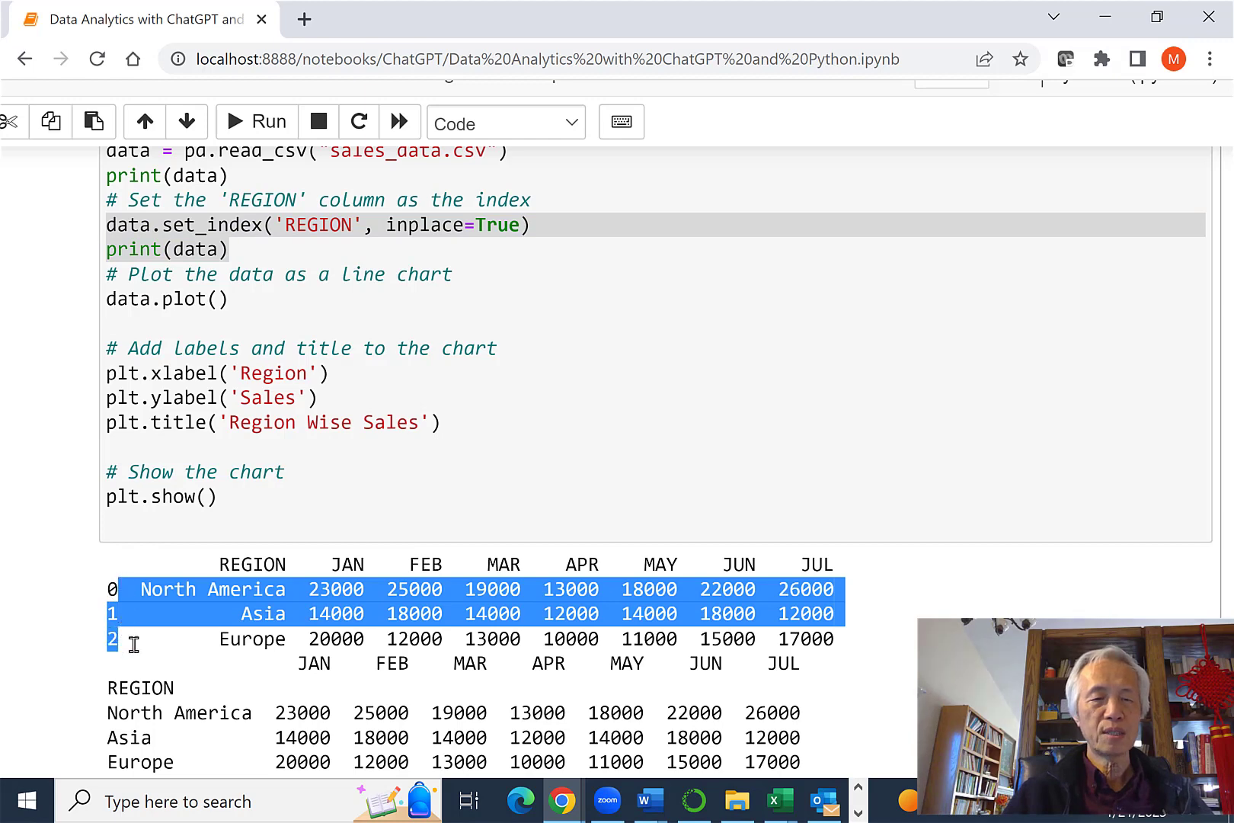
pyautogui.moveTo(111, 688); pyautogui.dragTo(200, 771)
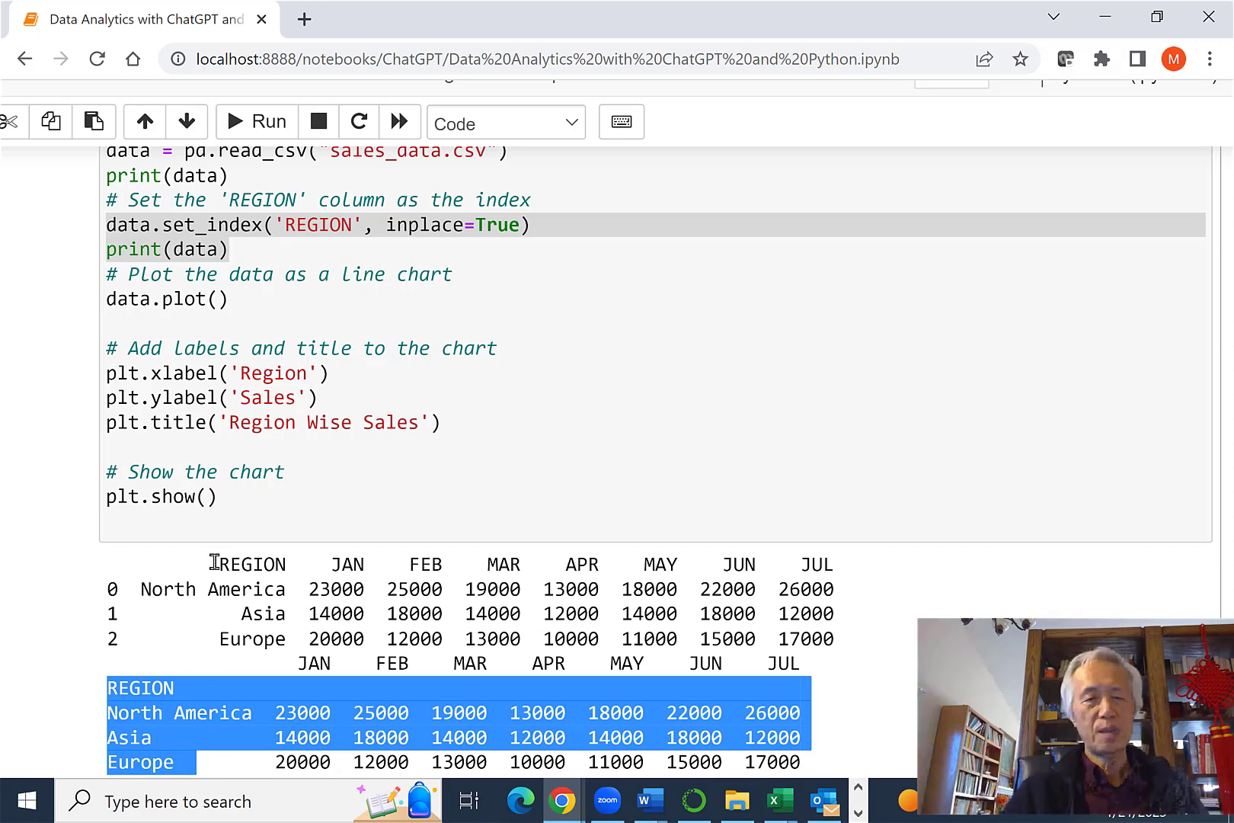
pyautogui.click(282, 617)
pyautogui.moveTo(228, 565); pyautogui.dragTo(283, 635)
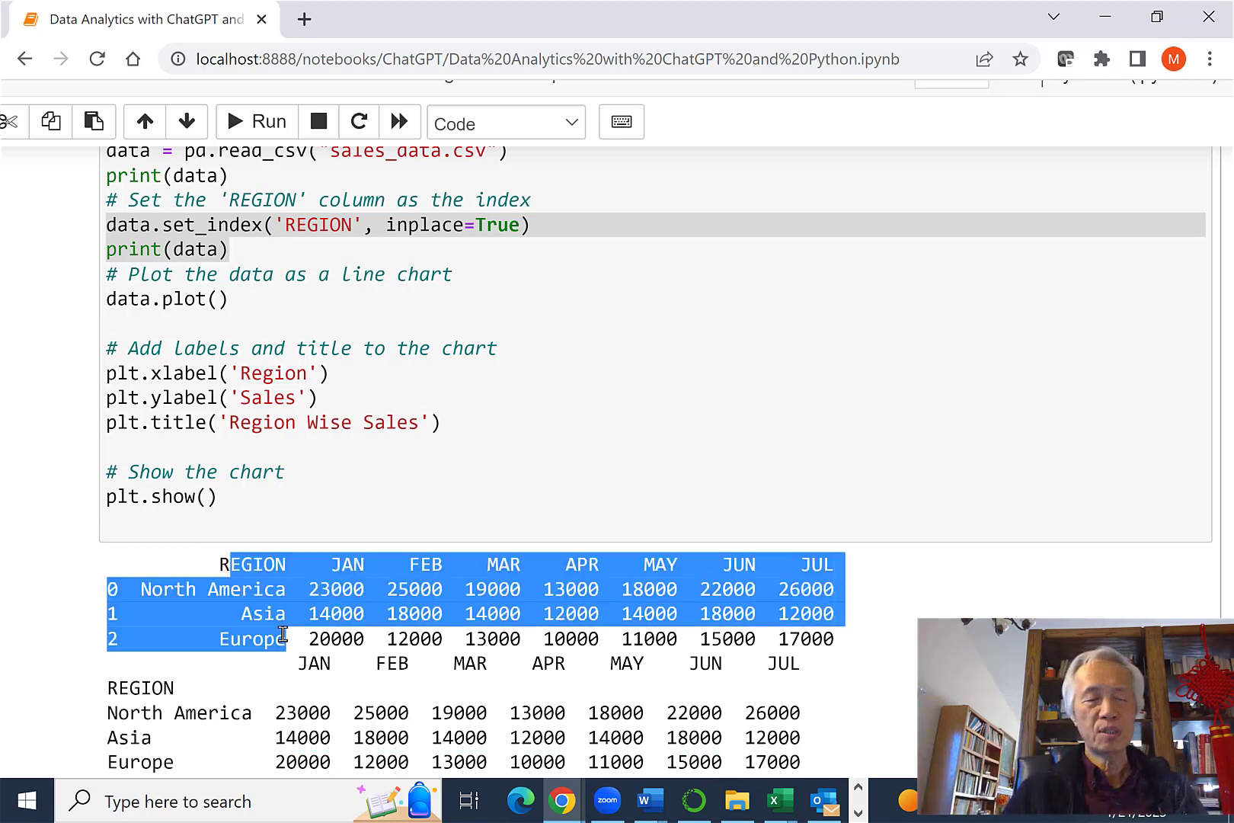
# Scroll past the Region Wise Sales chart and highlight the line-chart follow-up question.
pyautogui.scroll(-5, 154, 705)
pyautogui.scroll(-2, 155, 712)
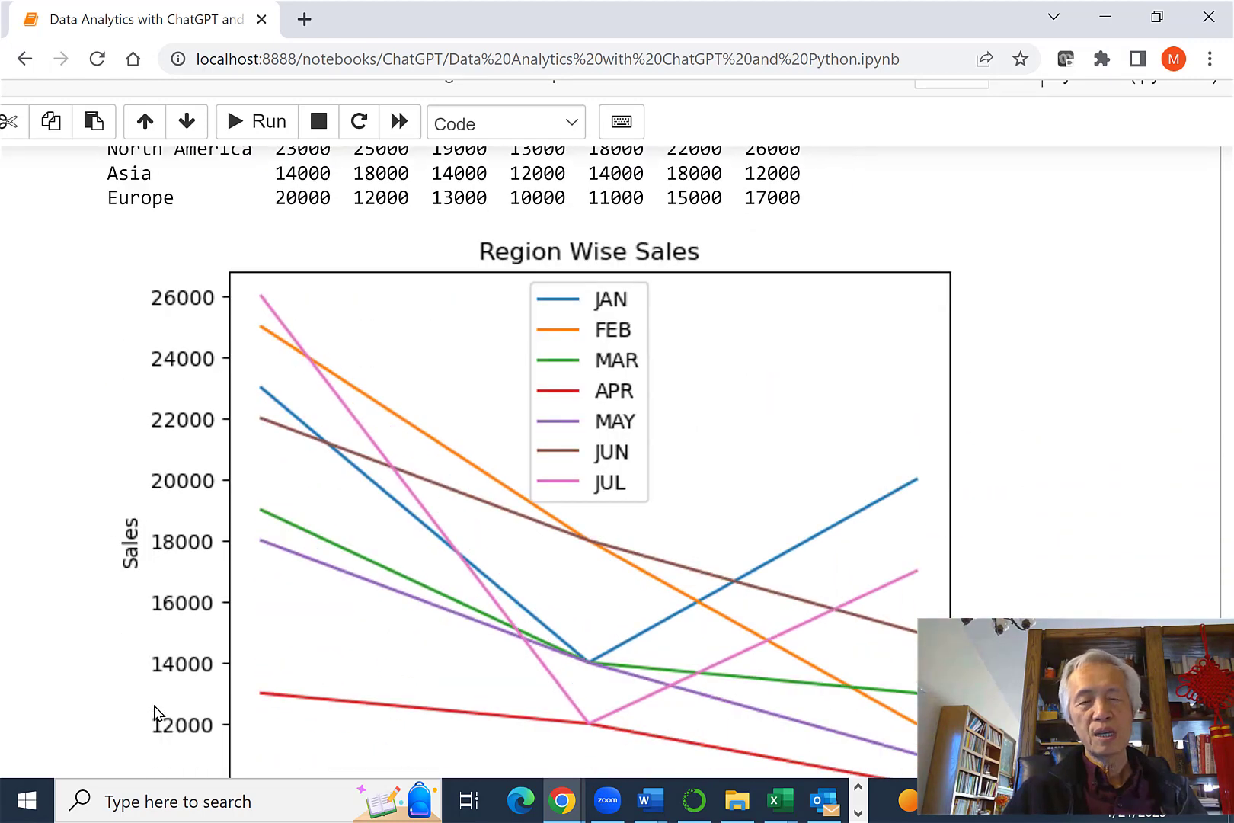
pyautogui.scroll(-2, 157, 714)
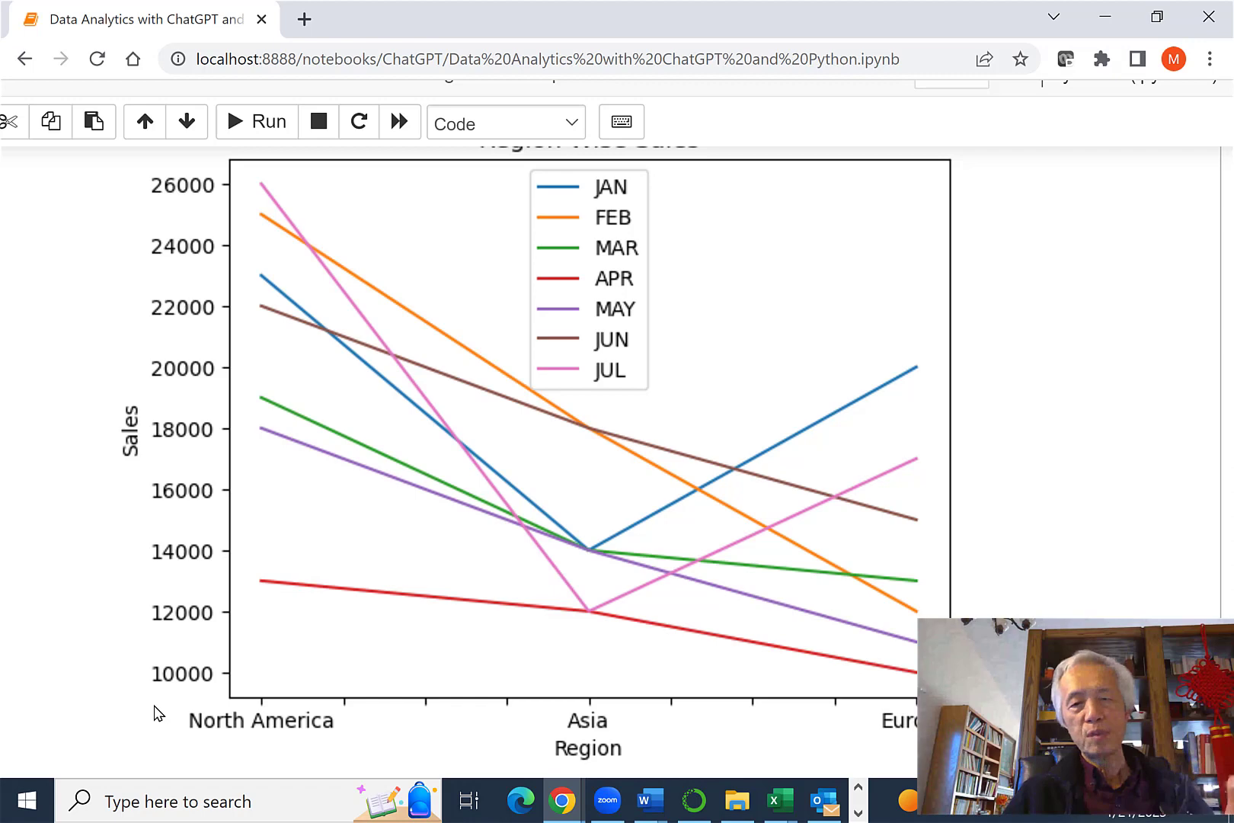
pyautogui.scroll(-4, 328, 509)
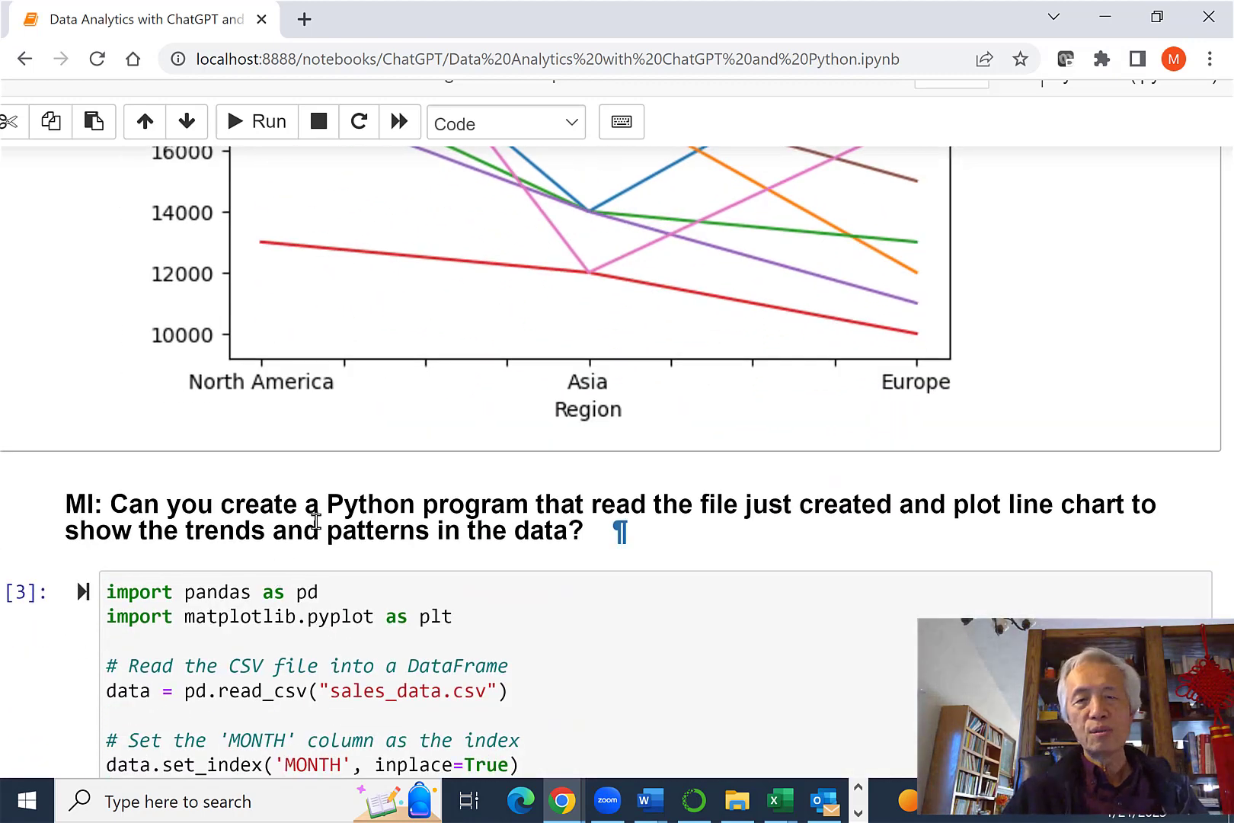
pyautogui.scroll(-1, 324, 575)
pyautogui.moveTo(111, 391); pyautogui.dragTo(660, 442)
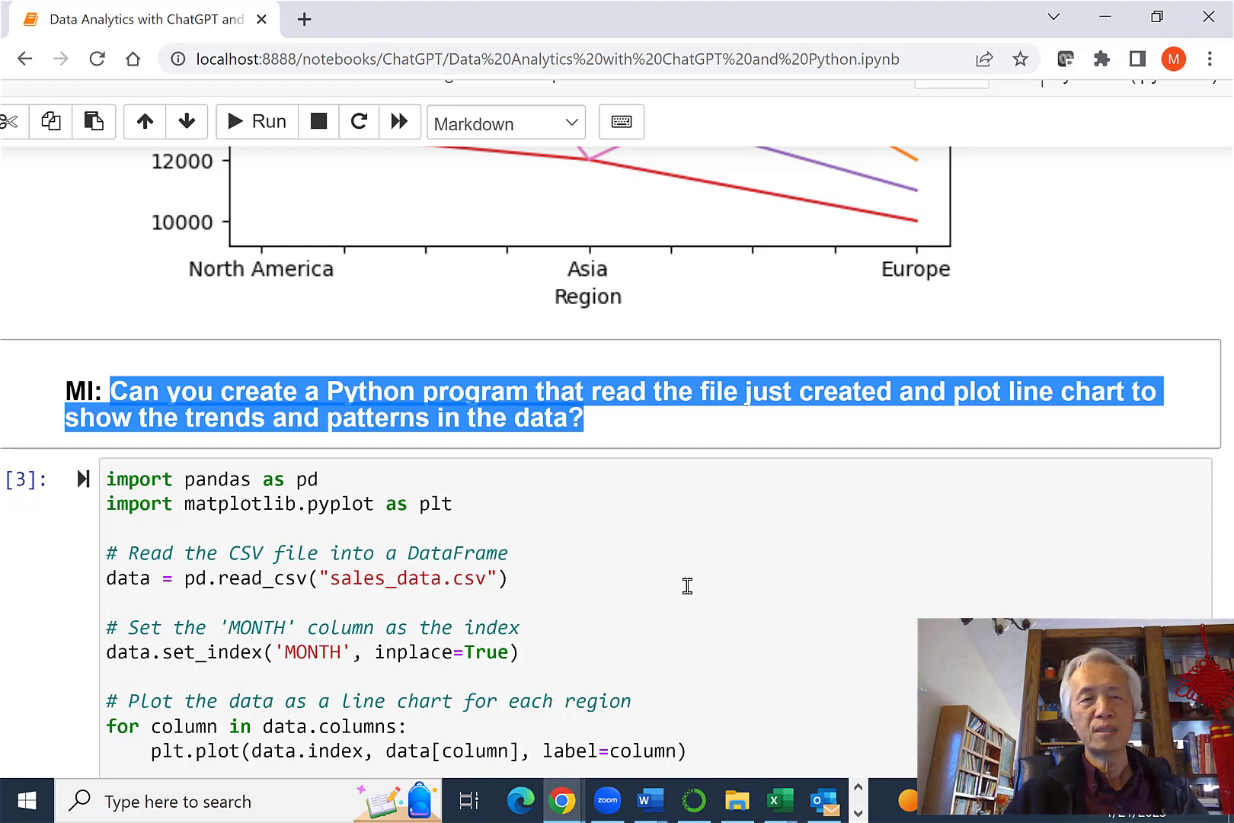
# Scroll through code cell [3] to its KeyError: None of ['MONTH'] are in the columns.
pyautogui.scroll(-3, 685, 586)
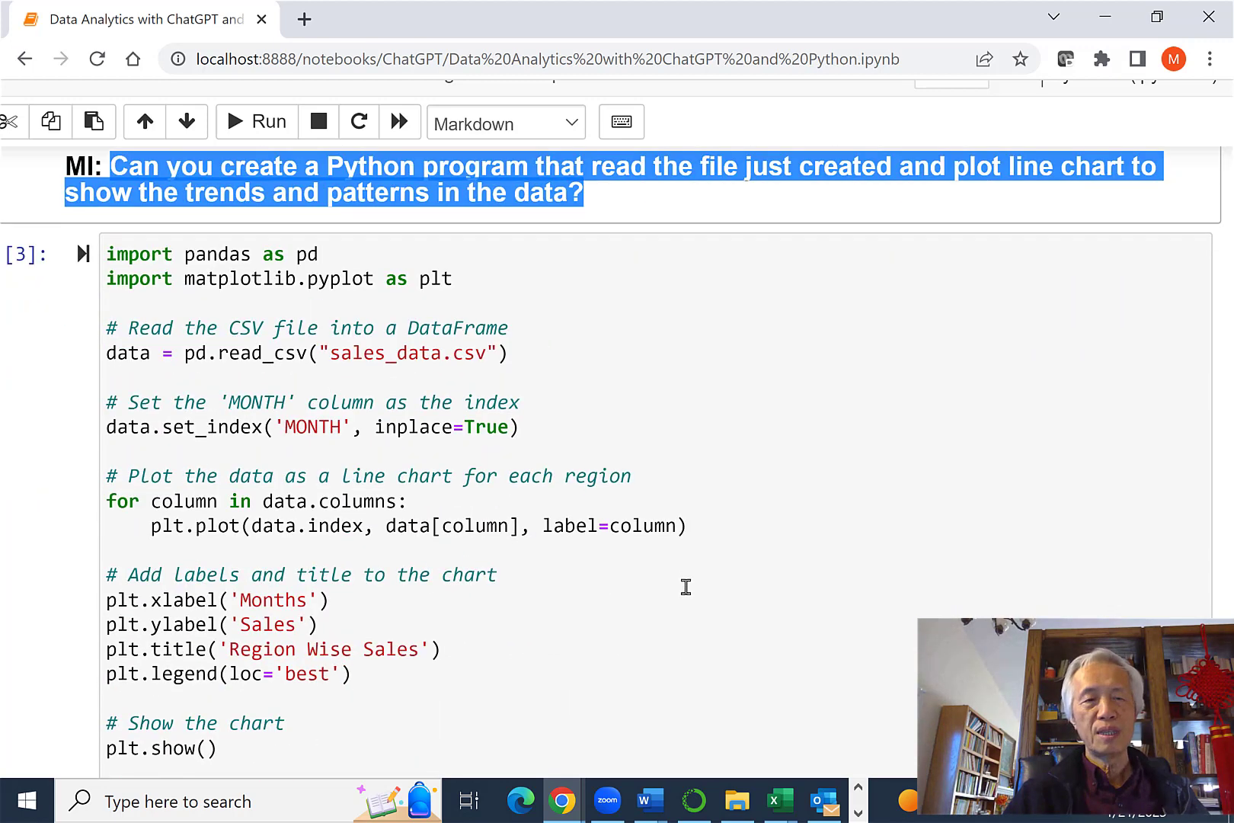
pyautogui.scroll(-6, 685, 586)
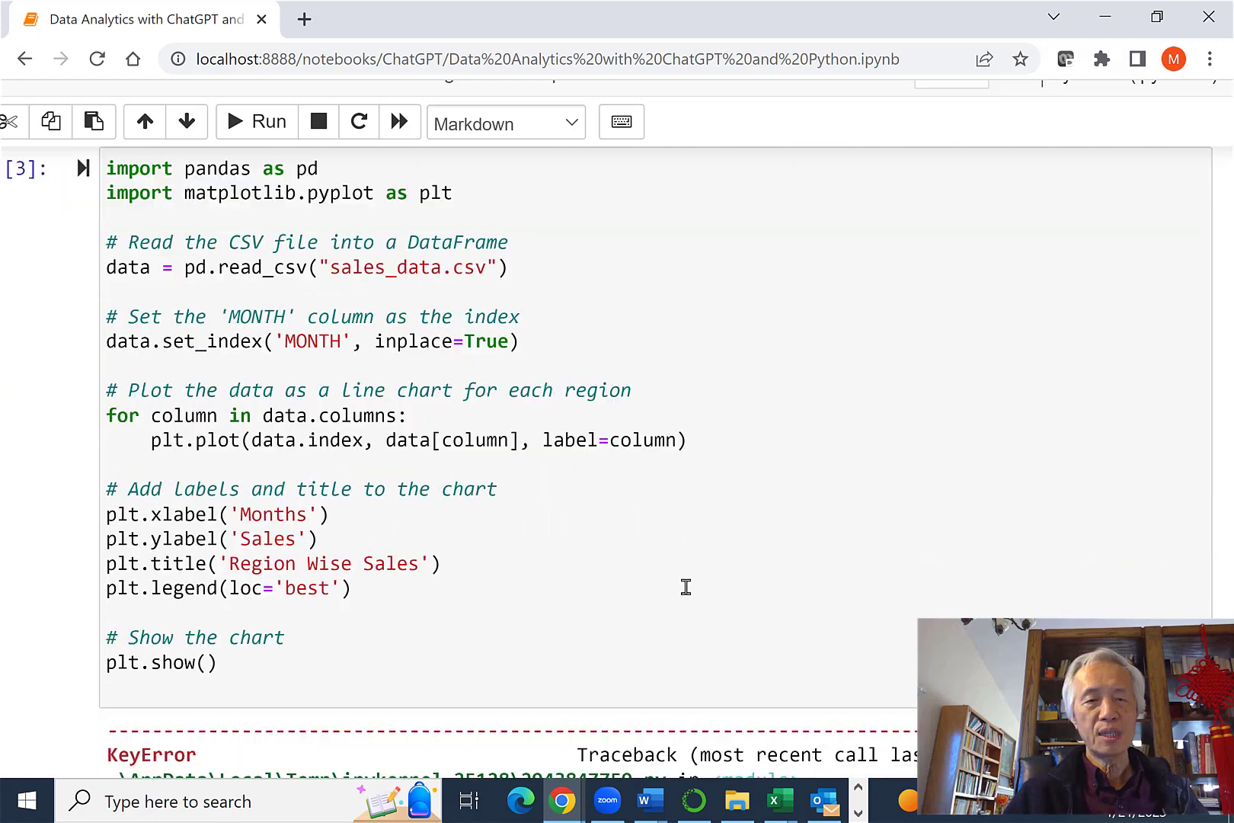
pyautogui.scroll(1, 688, 590)
pyautogui.scroll(6, 688, 593)
pyautogui.scroll(-1, 685, 586)
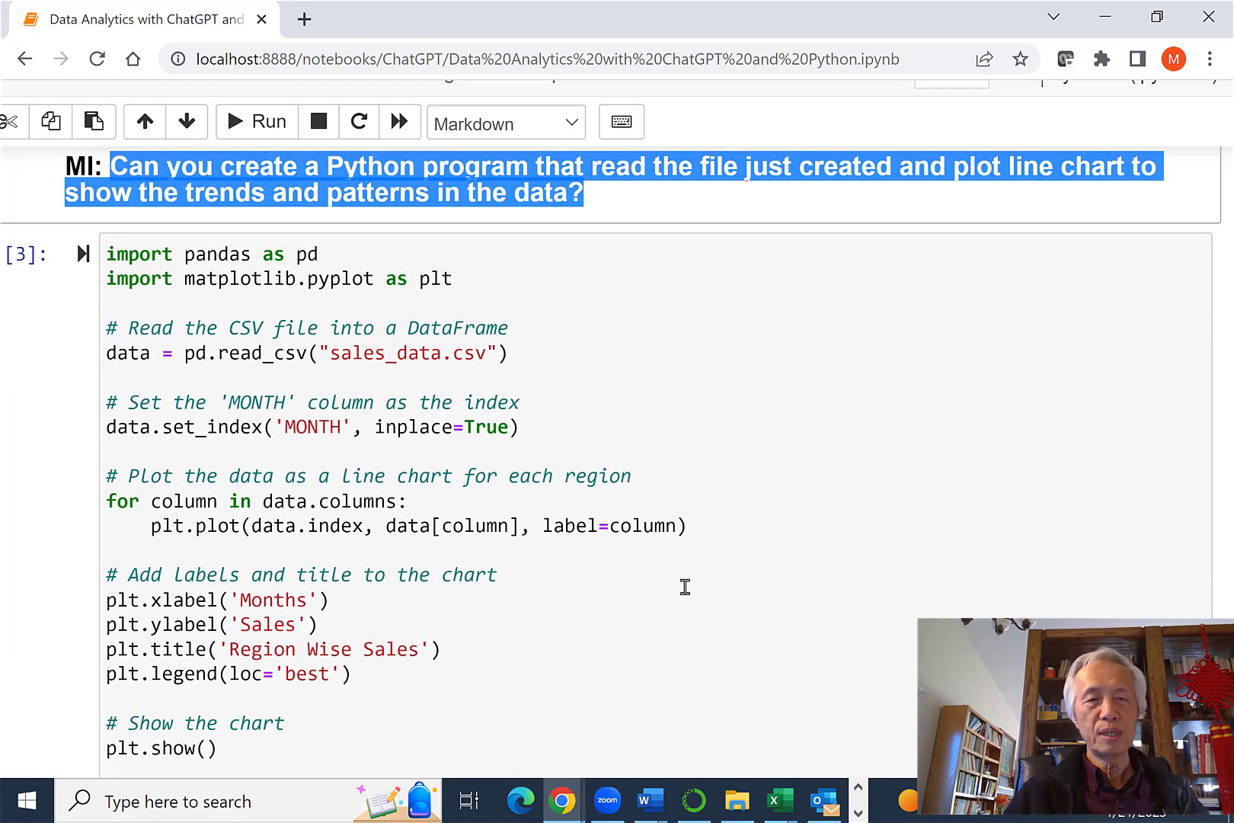
pyautogui.scroll(-2, 685, 587)
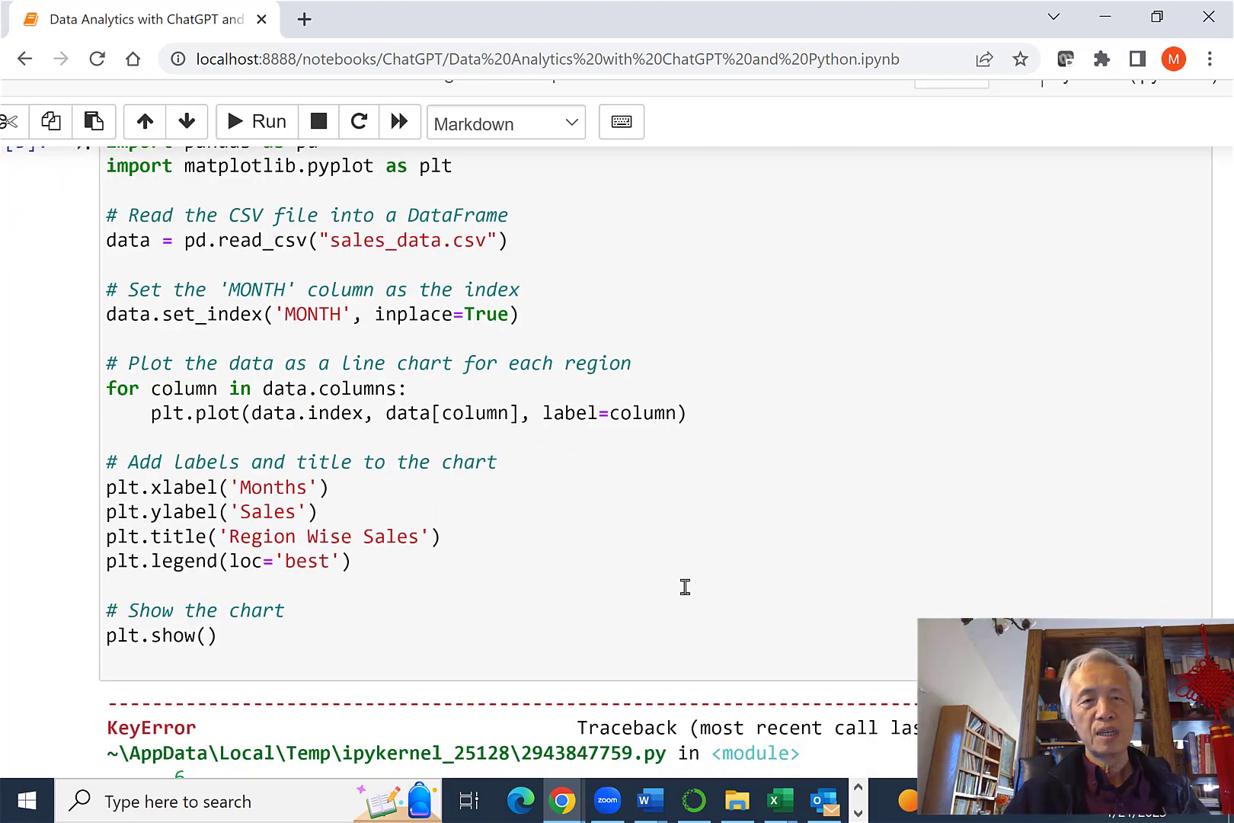
pyautogui.scroll(-7, 685, 587)
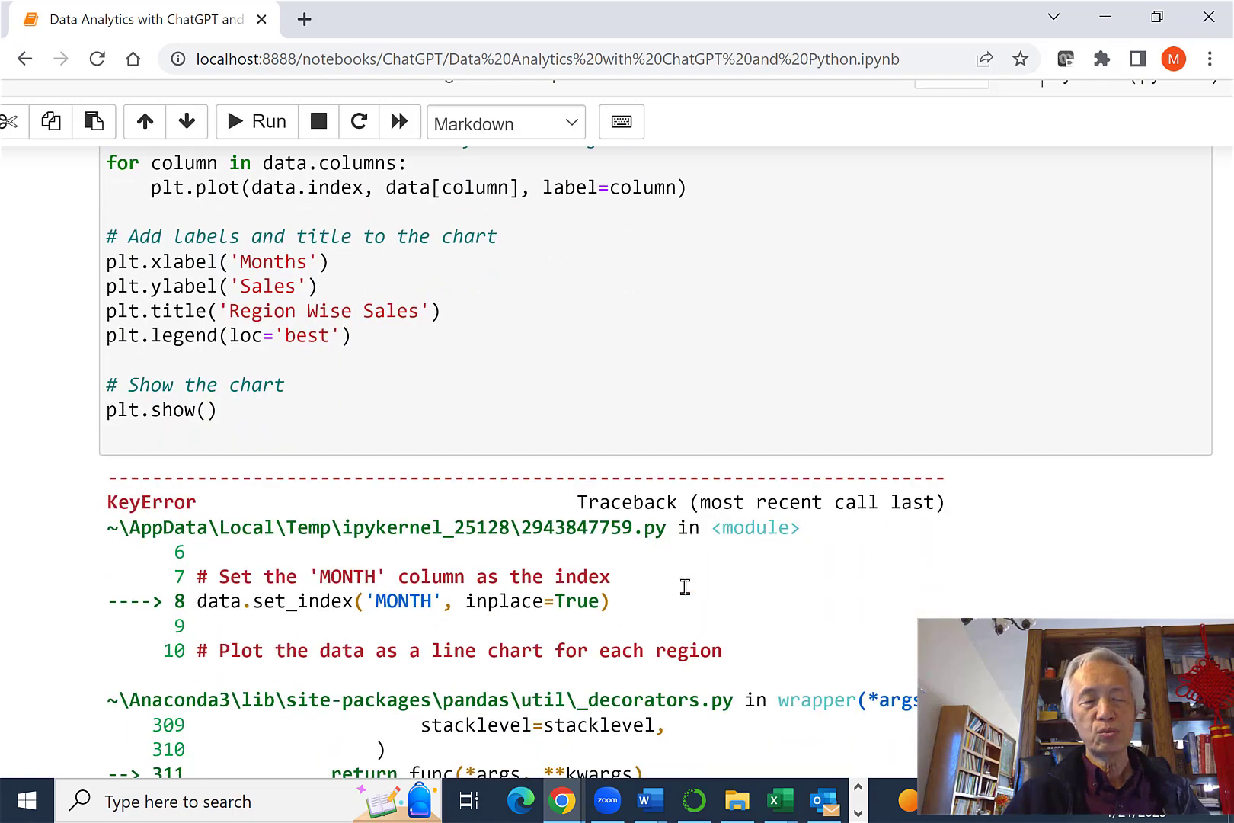
pyautogui.scroll(-5, 684, 587)
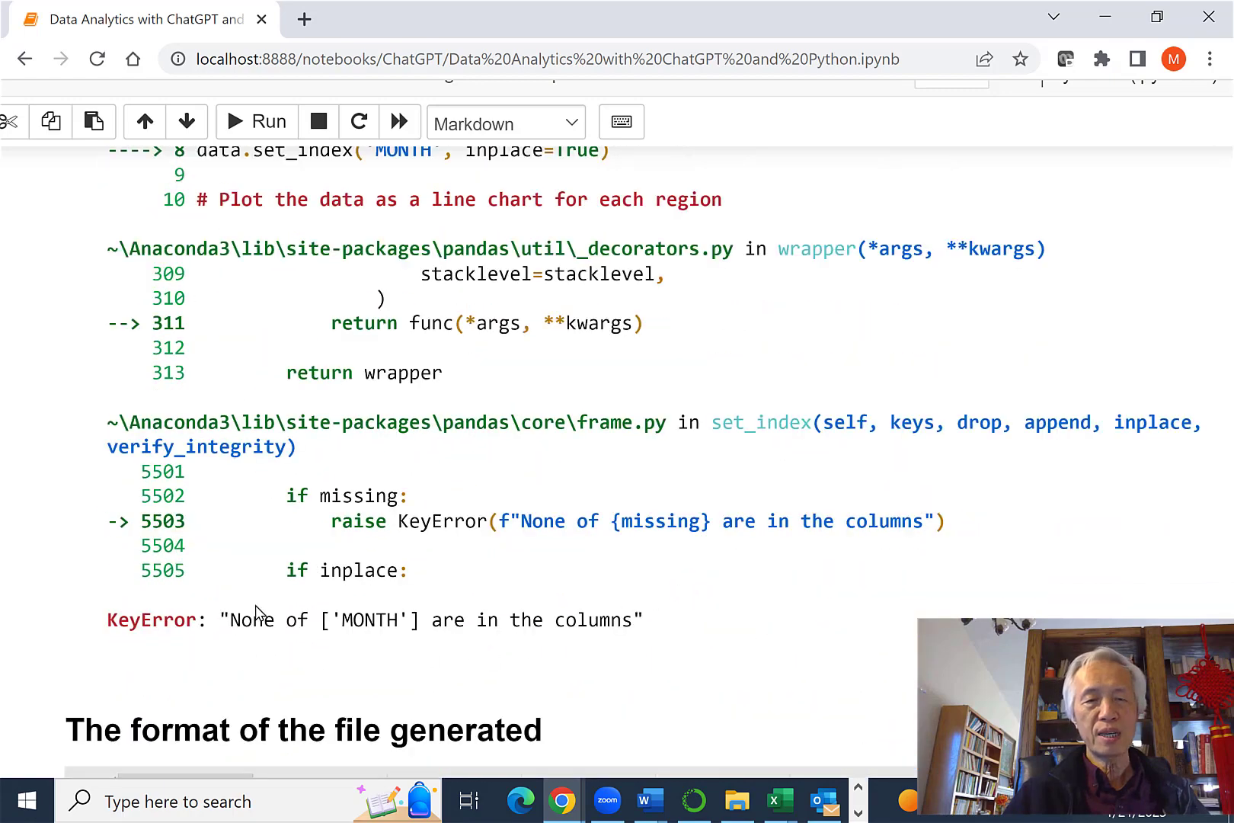
# Highlight the KeyError about the missing MONTH column, then the REGION index and JAN–JUL month headers.
pyautogui.moveTo(229, 624); pyautogui.dragTo(630, 611)
pyautogui.scroll(5, 509, 663)
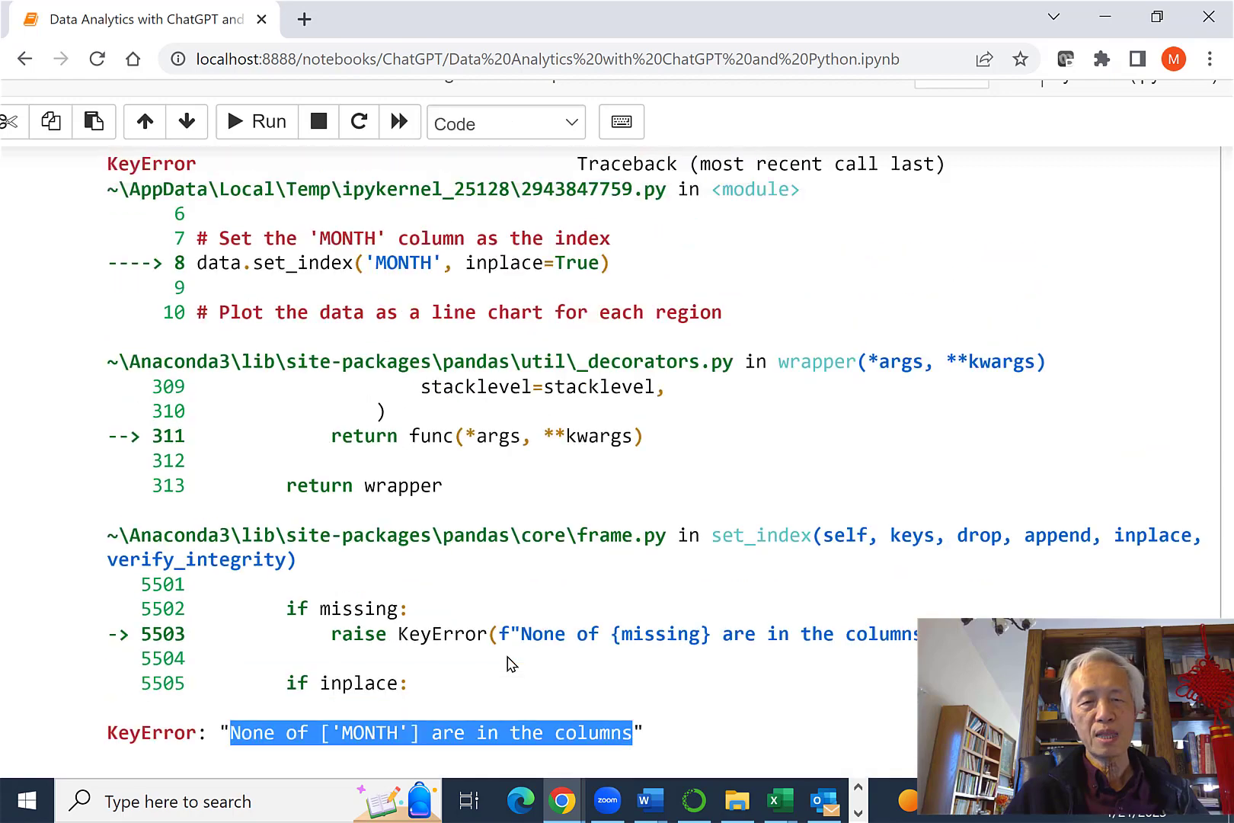
pyautogui.scroll(10, 508, 662)
pyautogui.scroll(10, 509, 663)
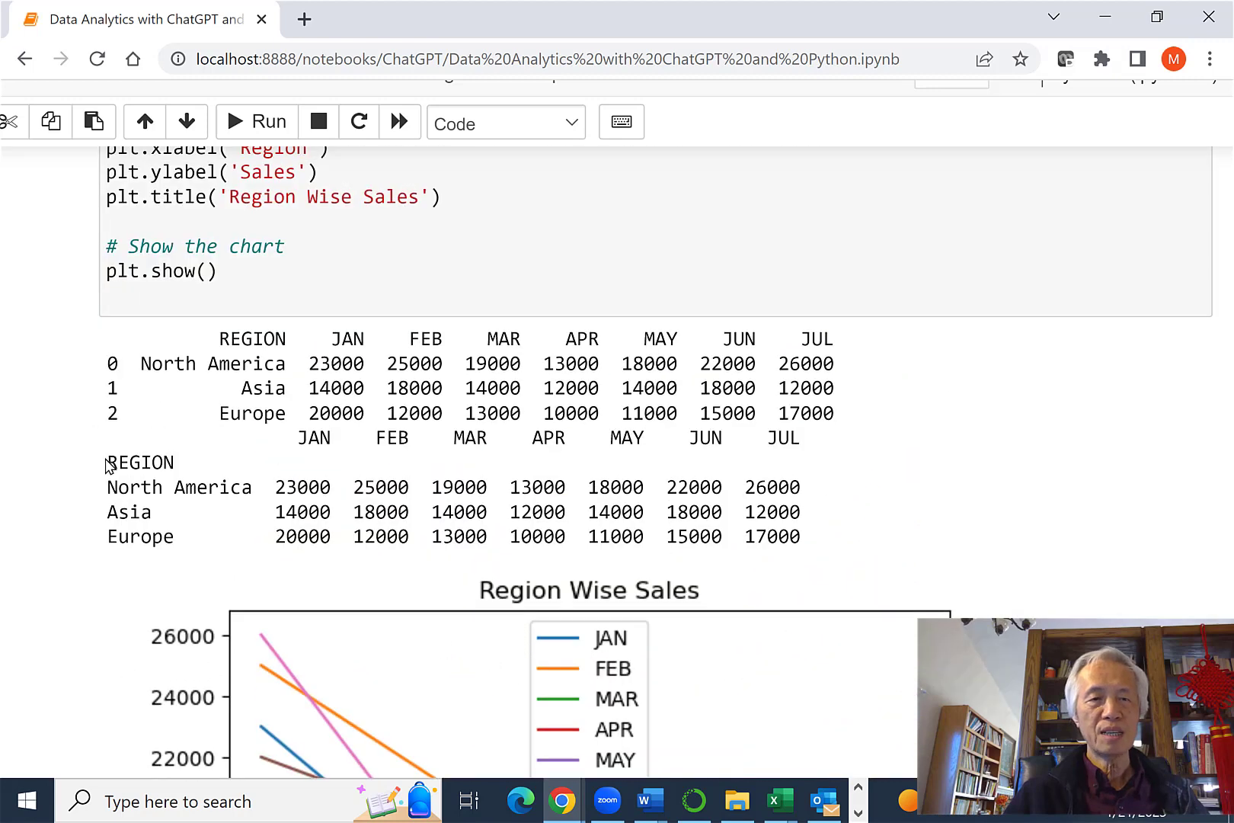
pyautogui.moveTo(104, 459); pyautogui.dragTo(186, 459)
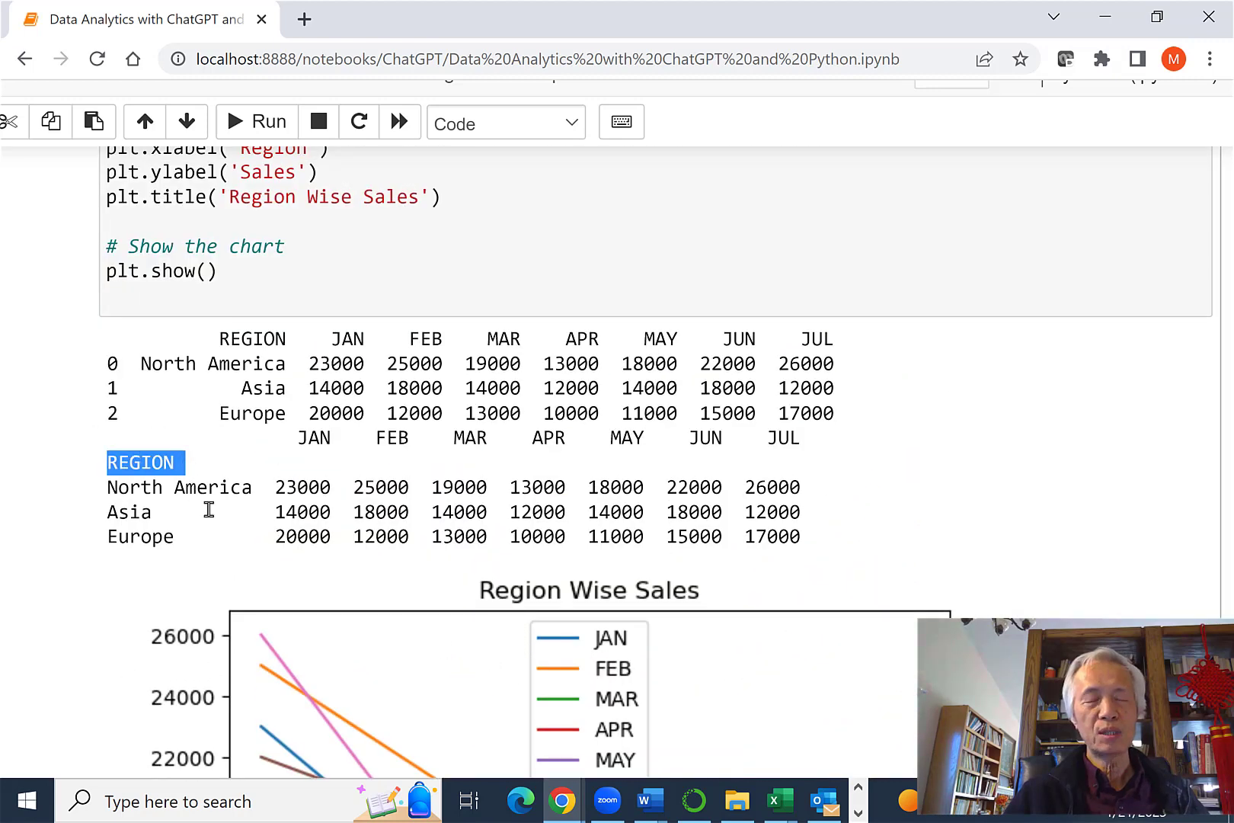
pyautogui.moveTo(297, 438); pyautogui.dragTo(816, 446)
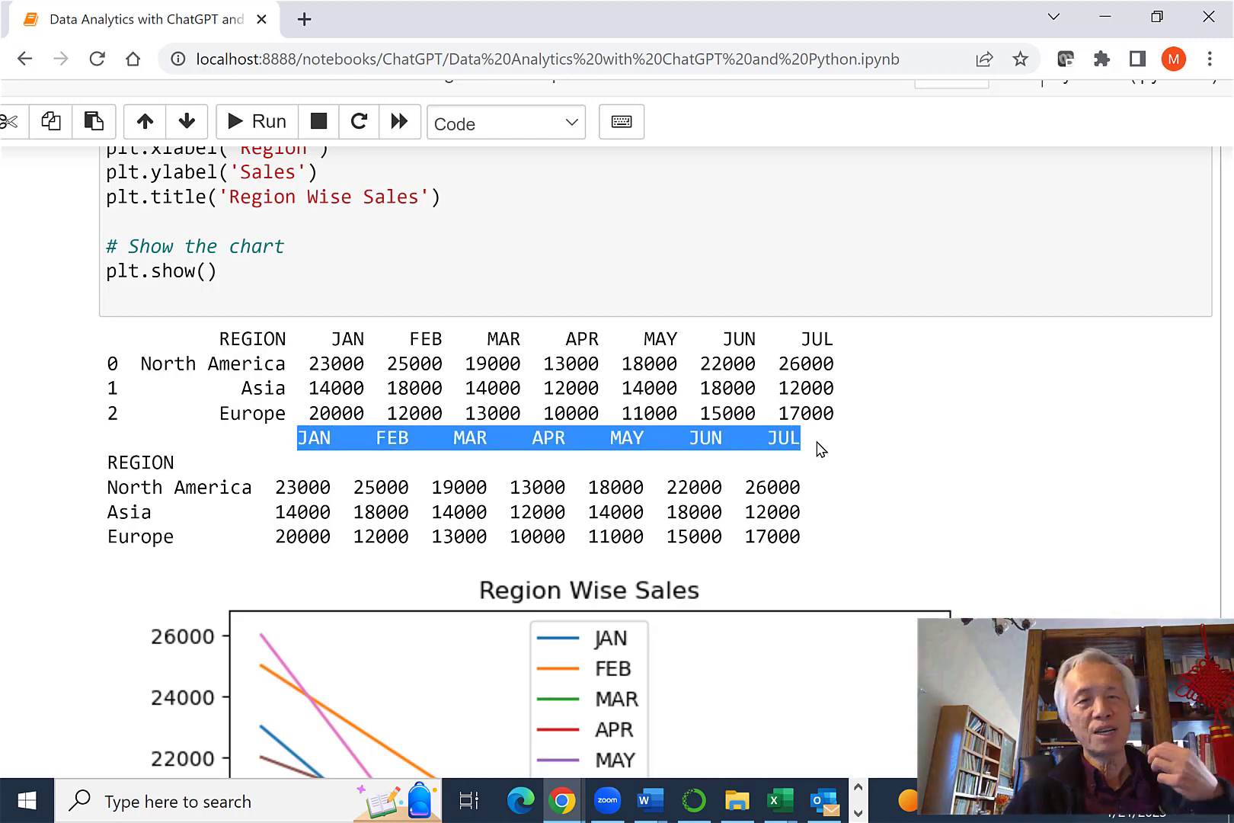
# Scroll down to the file-format spreadsheet image and the re-prompt saying the code was incorrect.
pyautogui.scroll(-12, 783, 531)
pyautogui.scroll(-14, 782, 532)
pyautogui.scroll(-6, 782, 532)
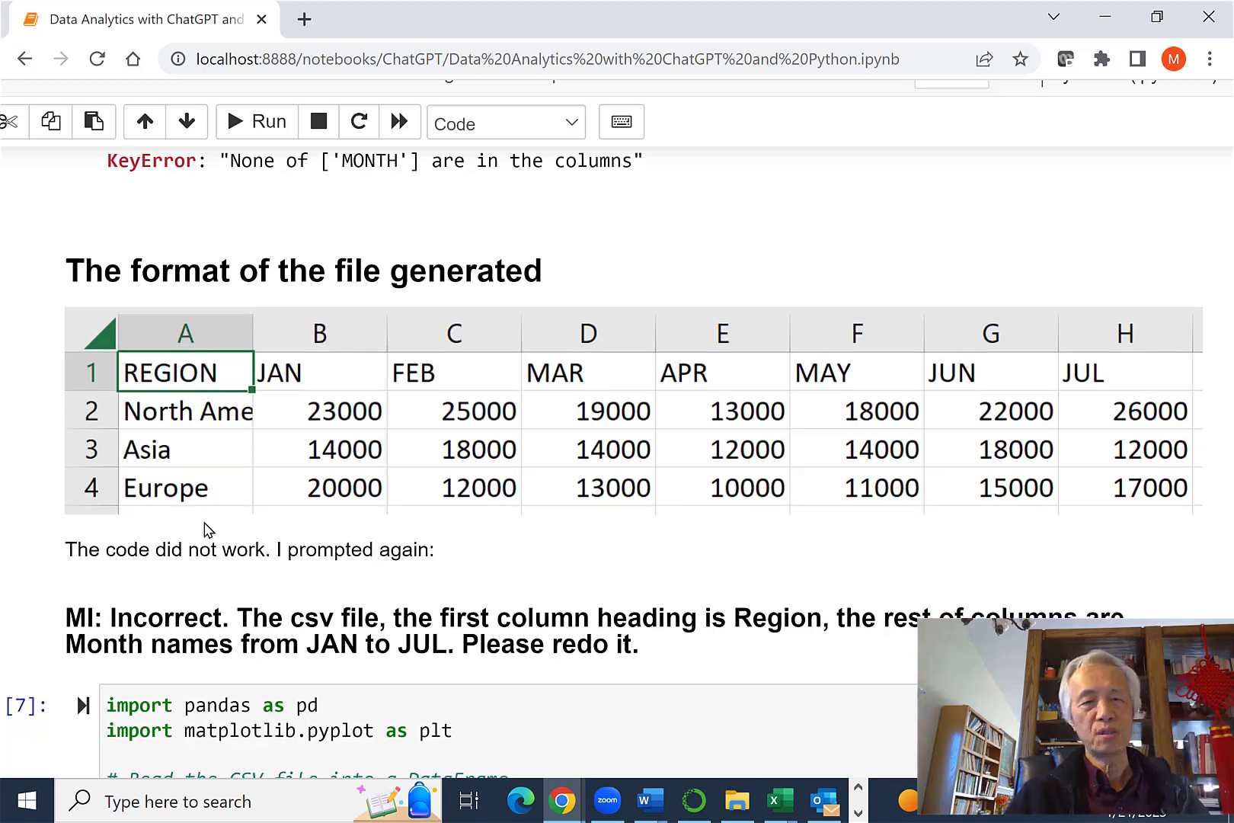
pyautogui.scroll(-1, 206, 530)
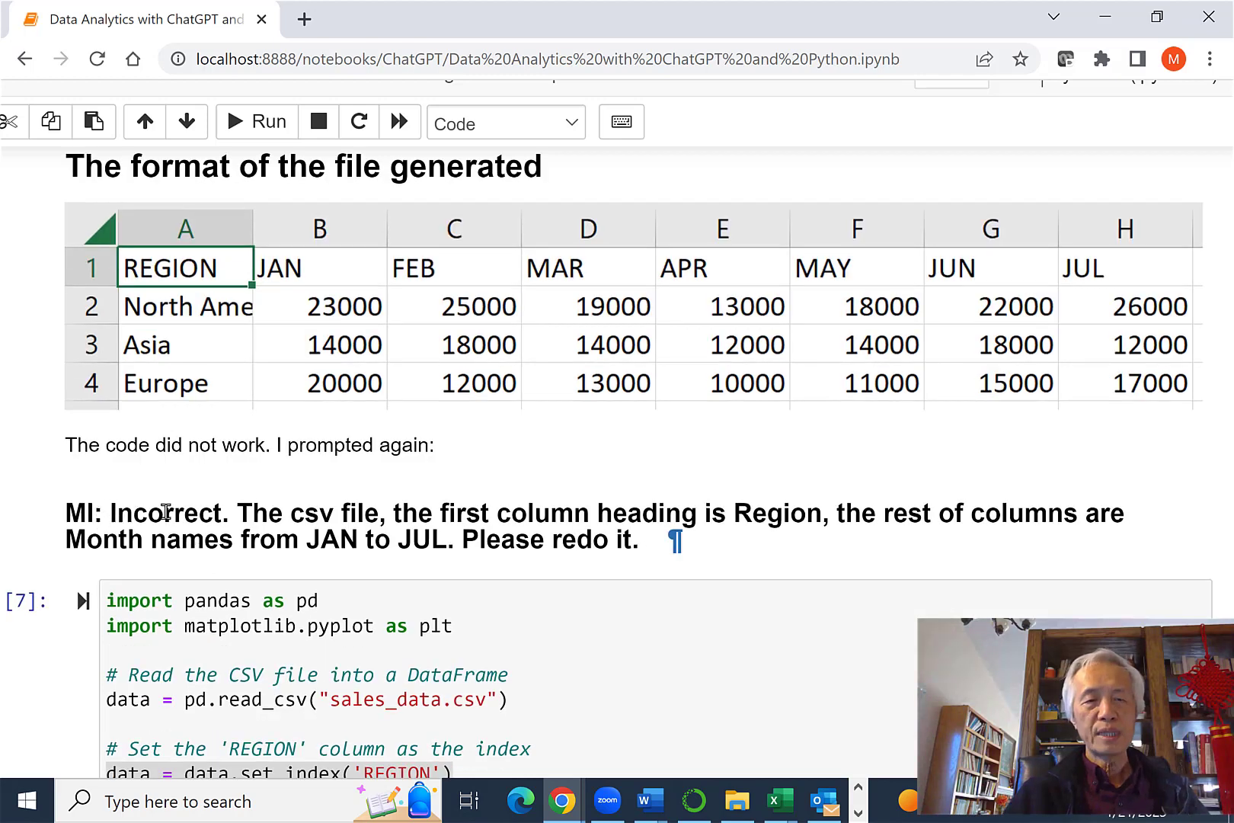
pyautogui.moveTo(204, 512); pyautogui.dragTo(793, 553)
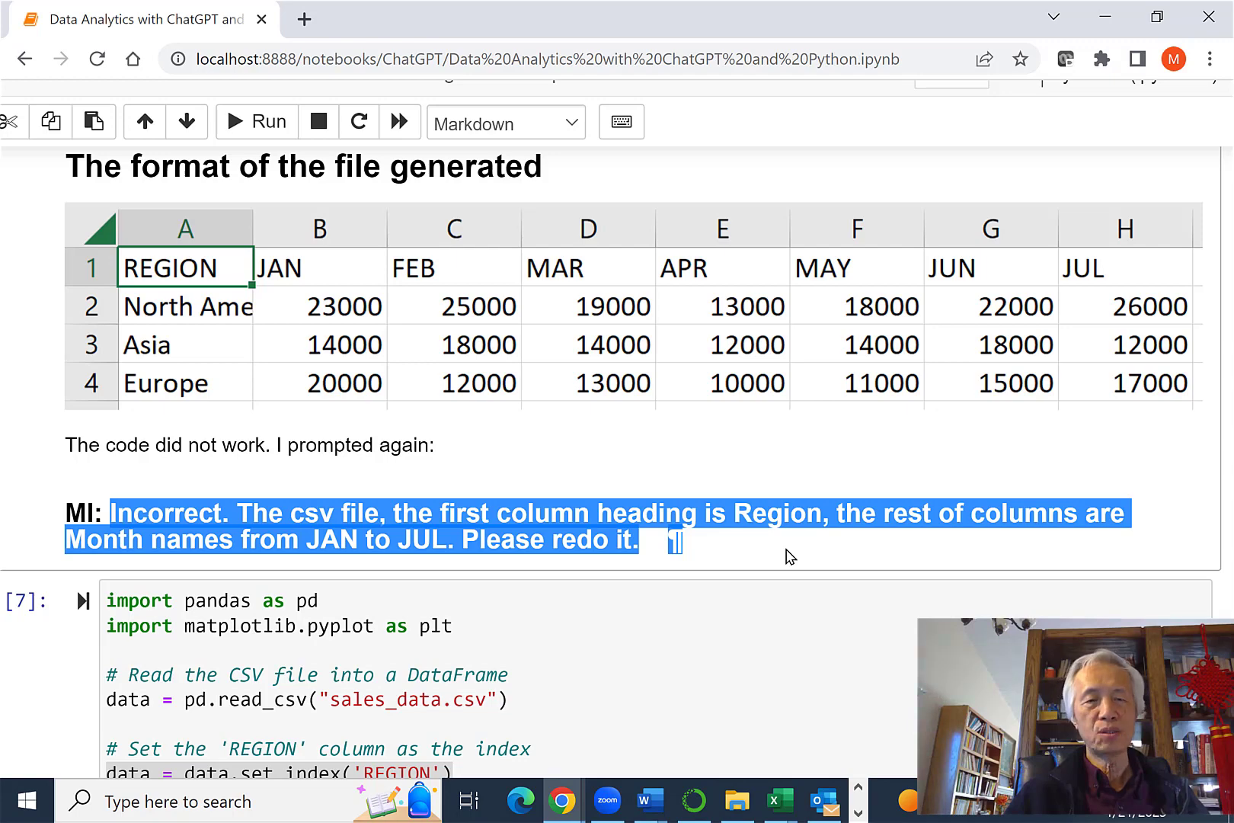
pyautogui.scroll(-4, 788, 558)
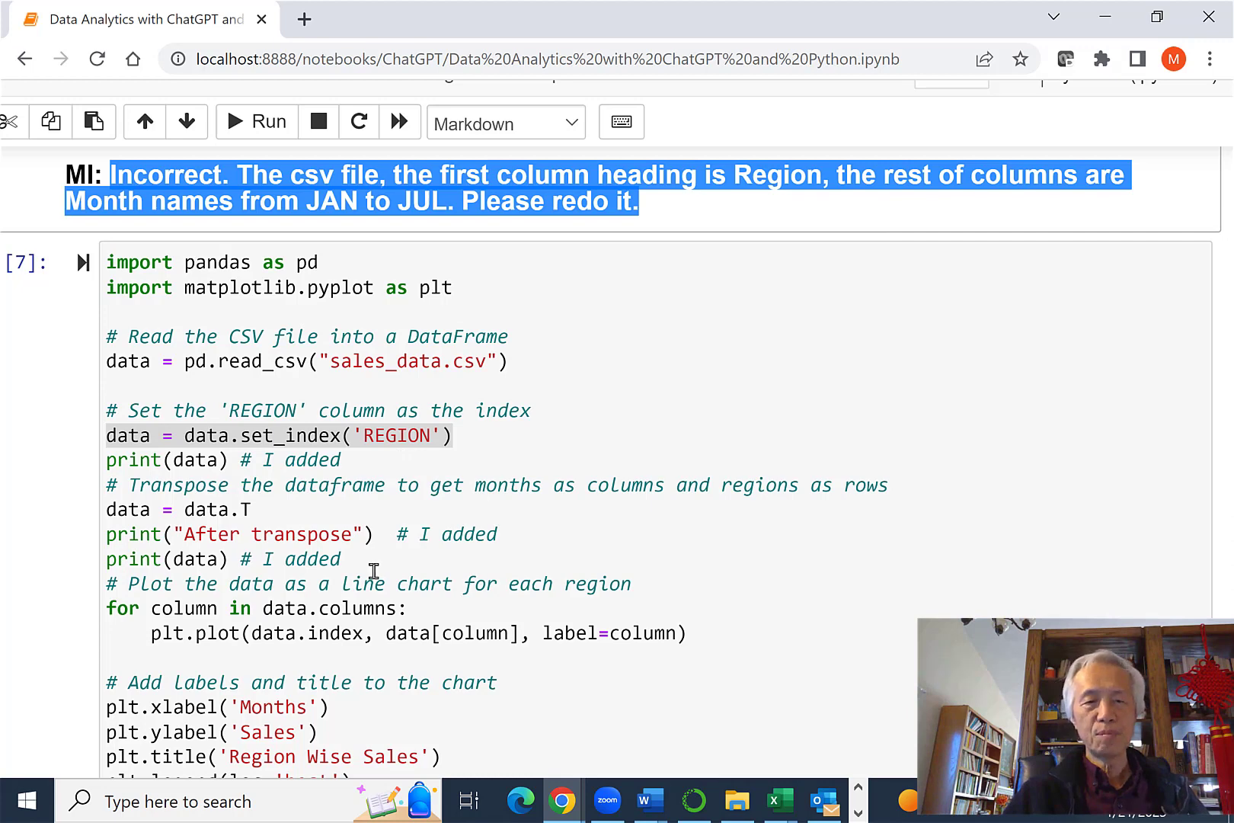
pyautogui.scroll(-3, 373, 571)
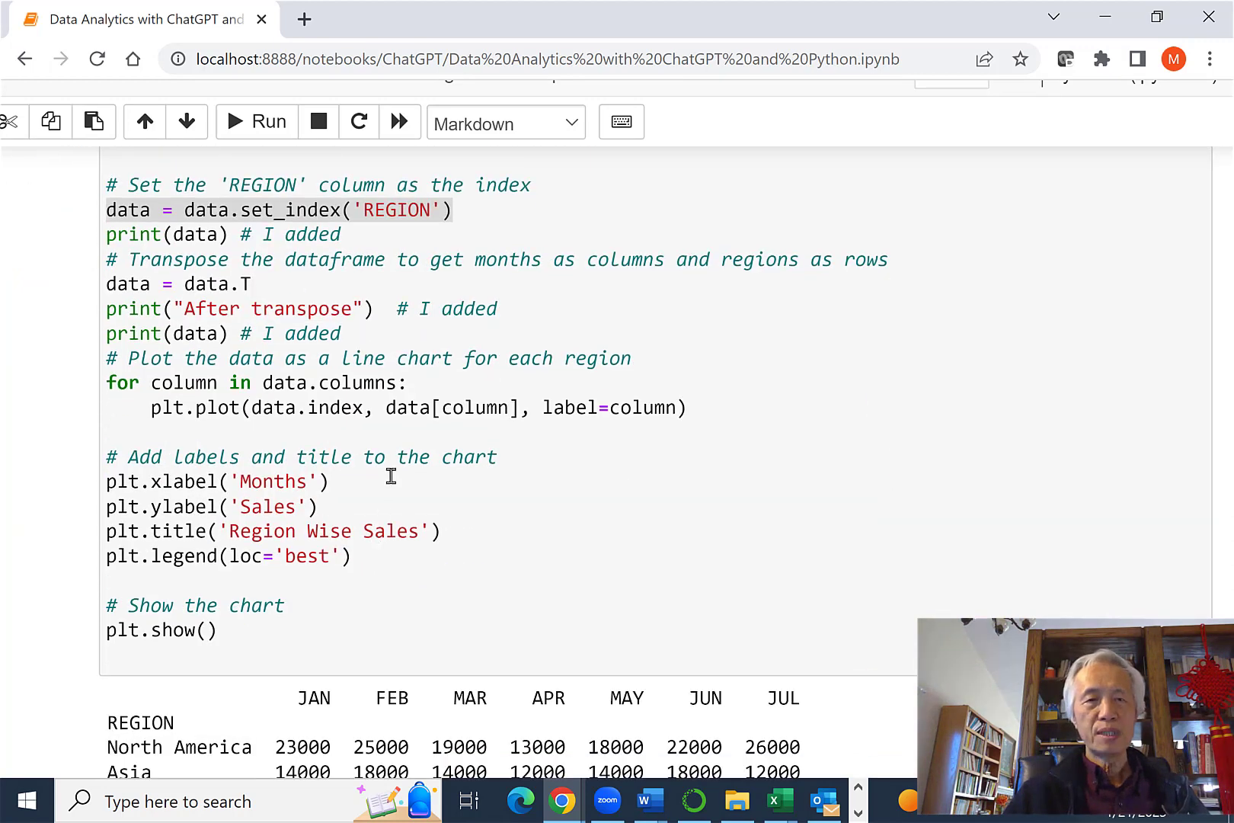
pyautogui.scroll(2, 391, 476)
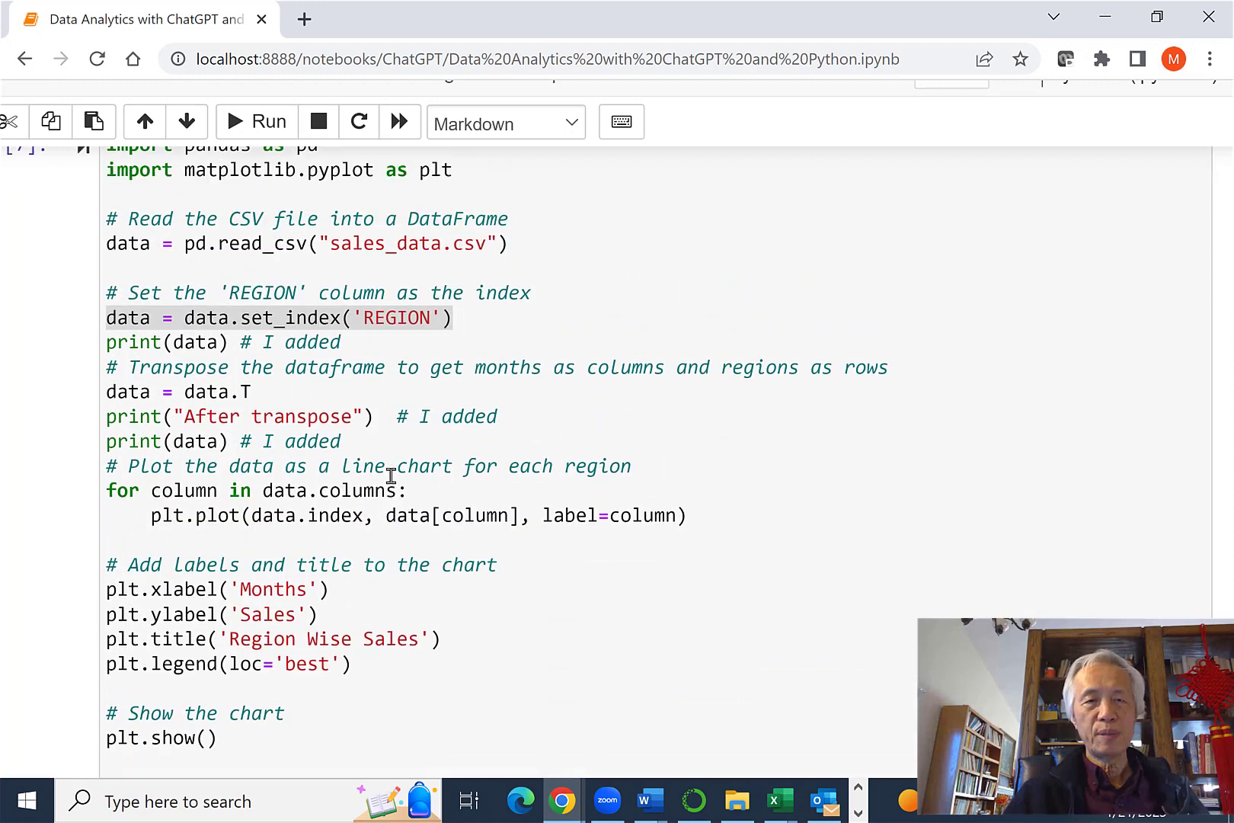
pyautogui.moveTo(239, 250); pyautogui.dragTo(551, 243)
pyautogui.moveTo(101, 324); pyautogui.dragTo(508, 321)
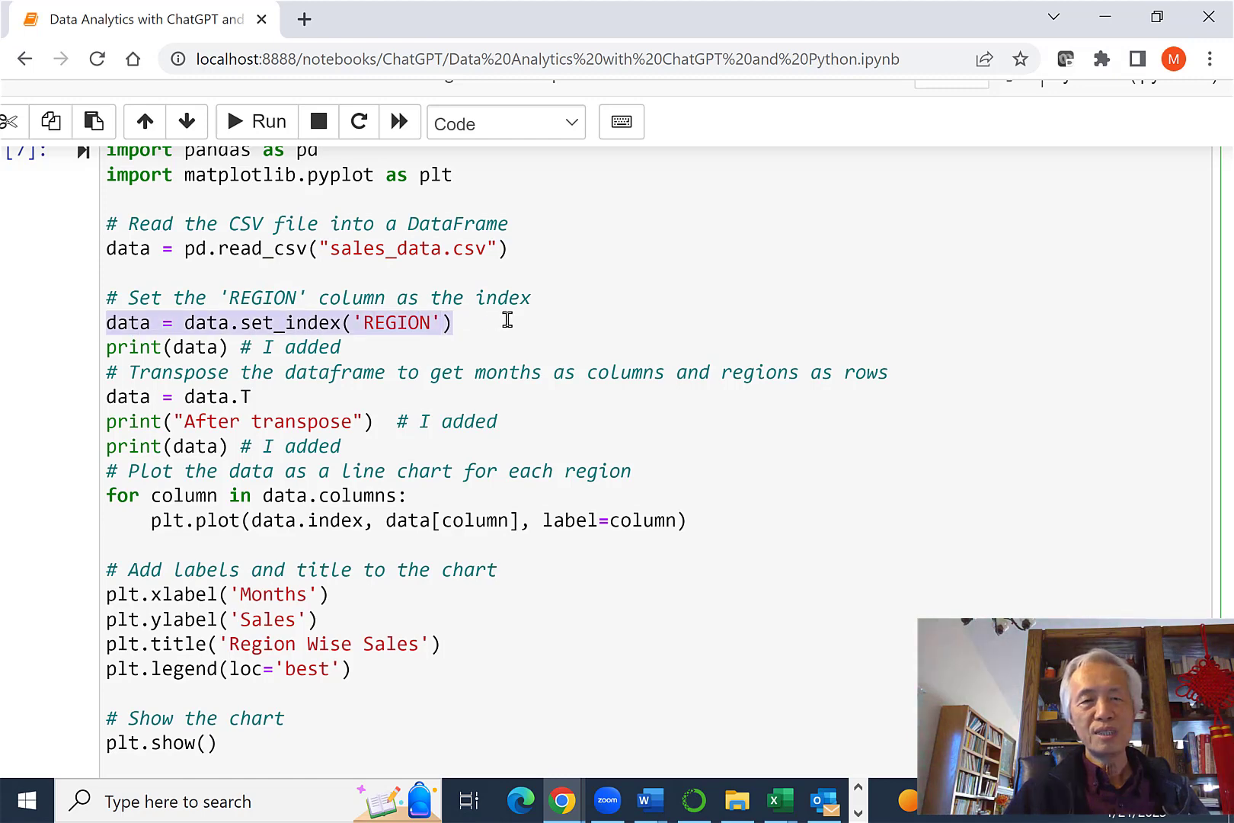
pyautogui.moveTo(109, 349); pyautogui.dragTo(385, 362)
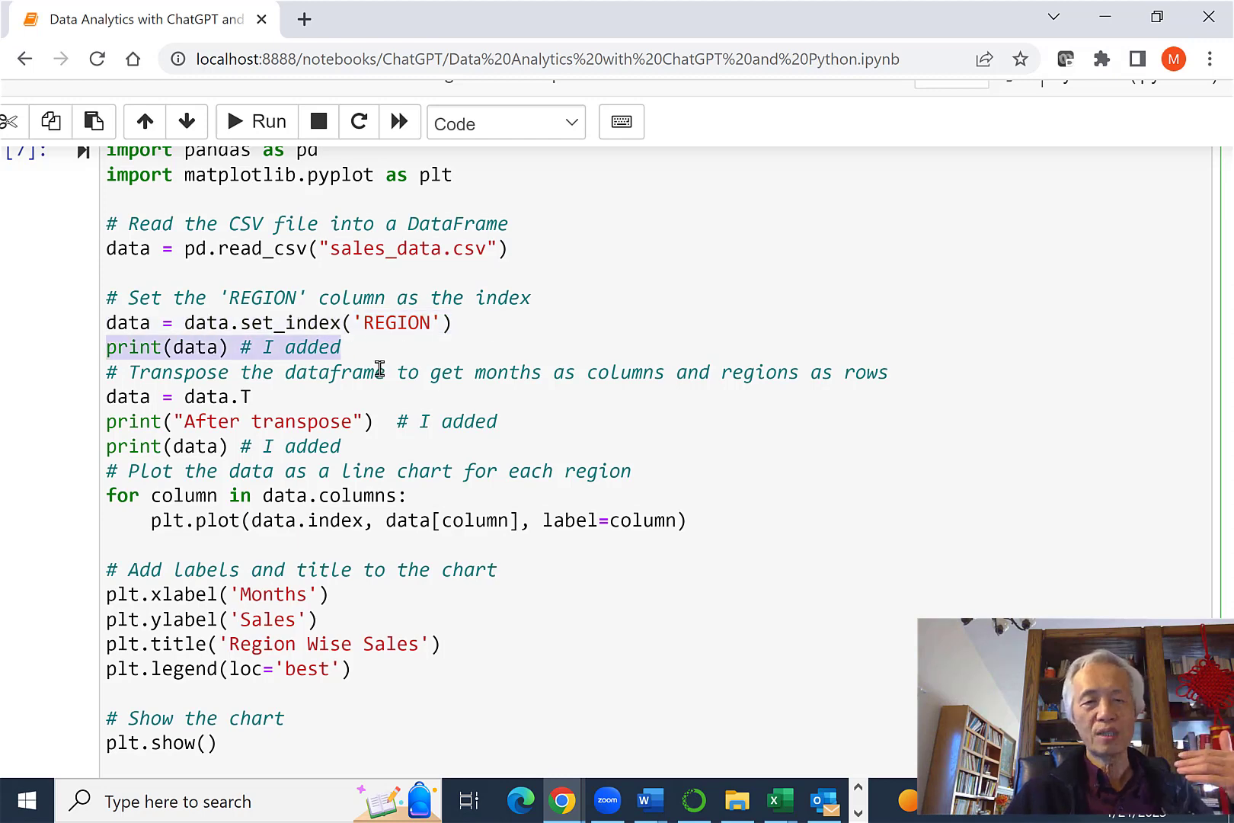
pyautogui.scroll(-3, 379, 369)
pyautogui.scroll(-2, 379, 369)
pyautogui.scroll(1, 311, 460)
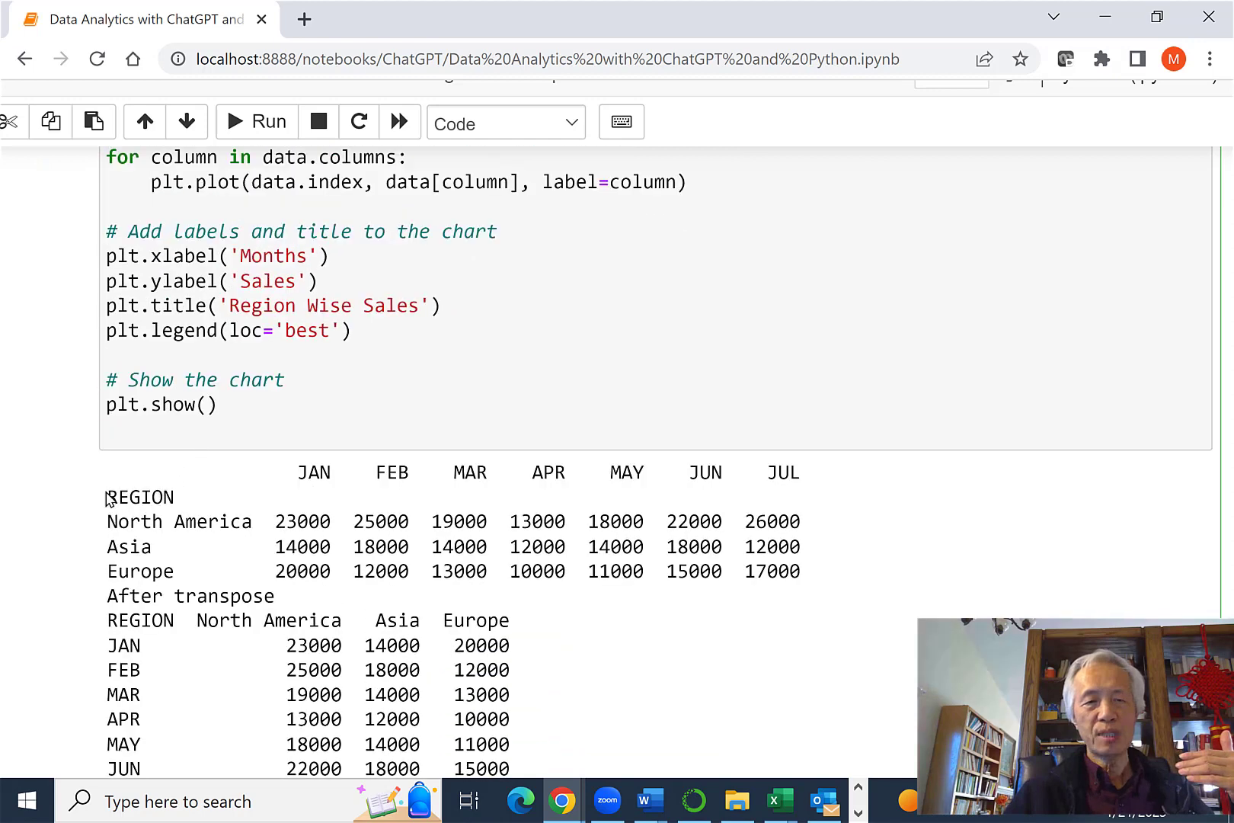
pyautogui.moveTo(237, 469); pyautogui.dragTo(821, 585)
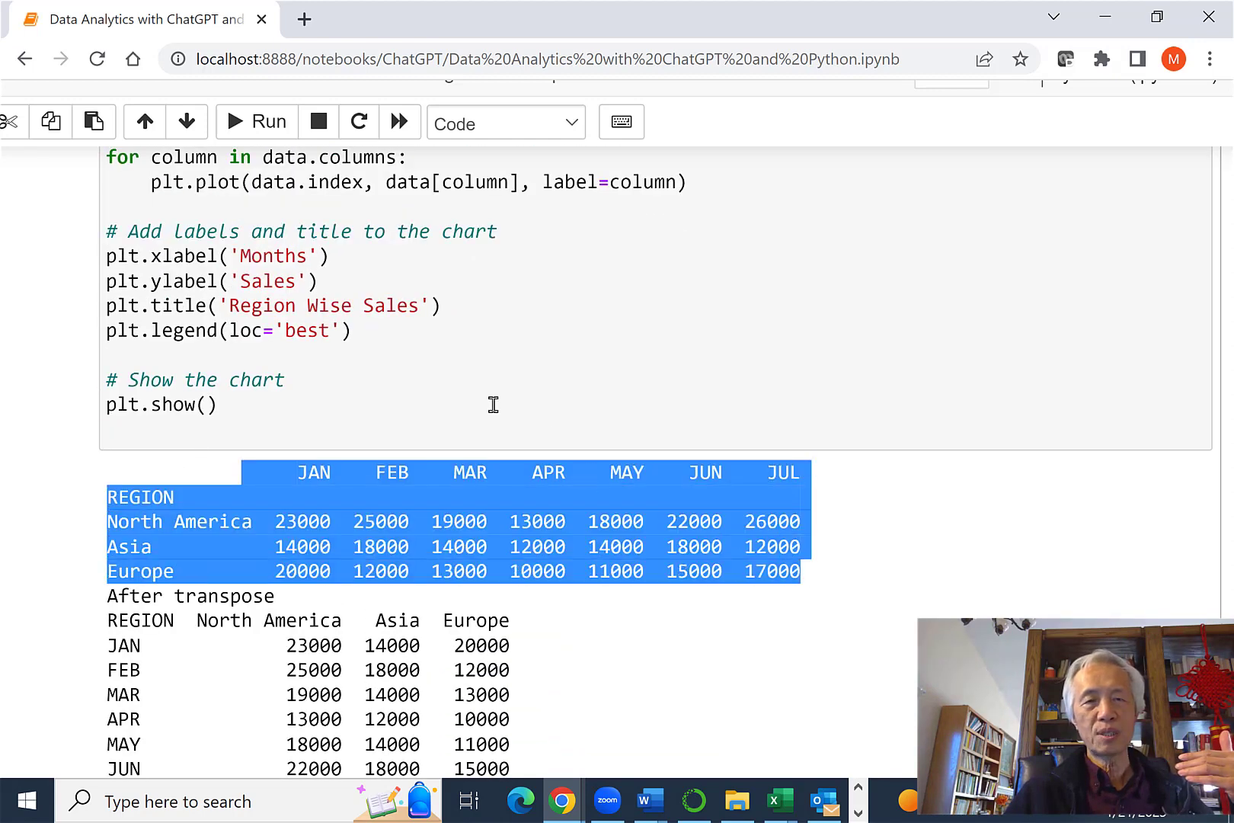
pyautogui.scroll(3, 444, 367)
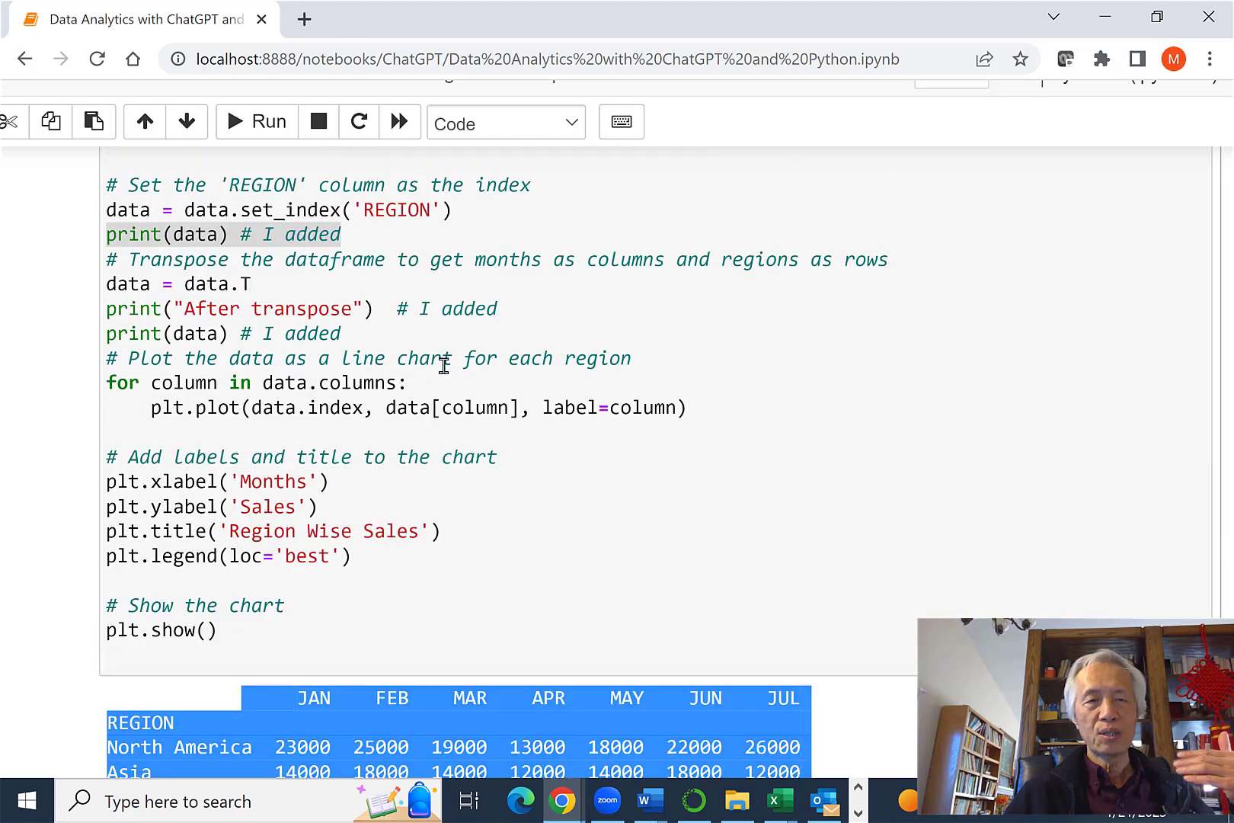
pyautogui.tripleClick(255, 287)
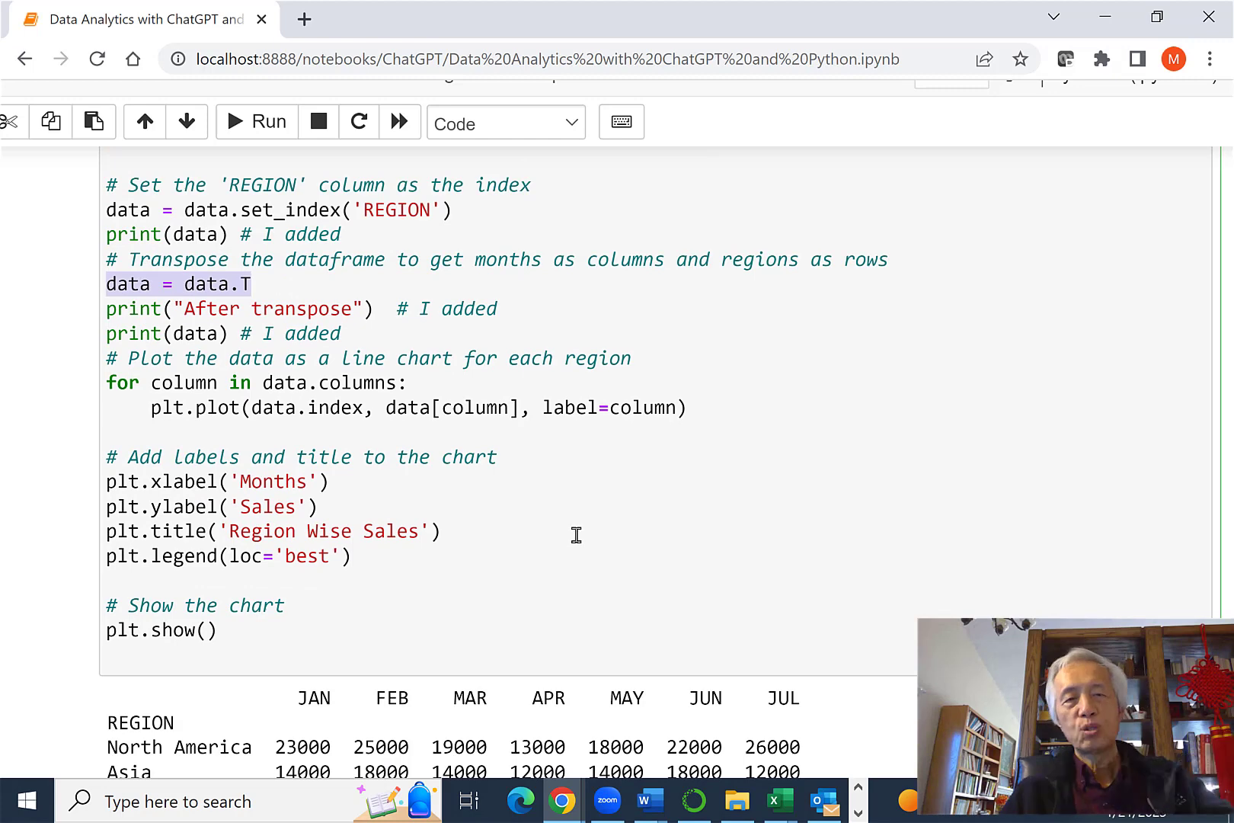
pyautogui.scroll(1, 576, 535)
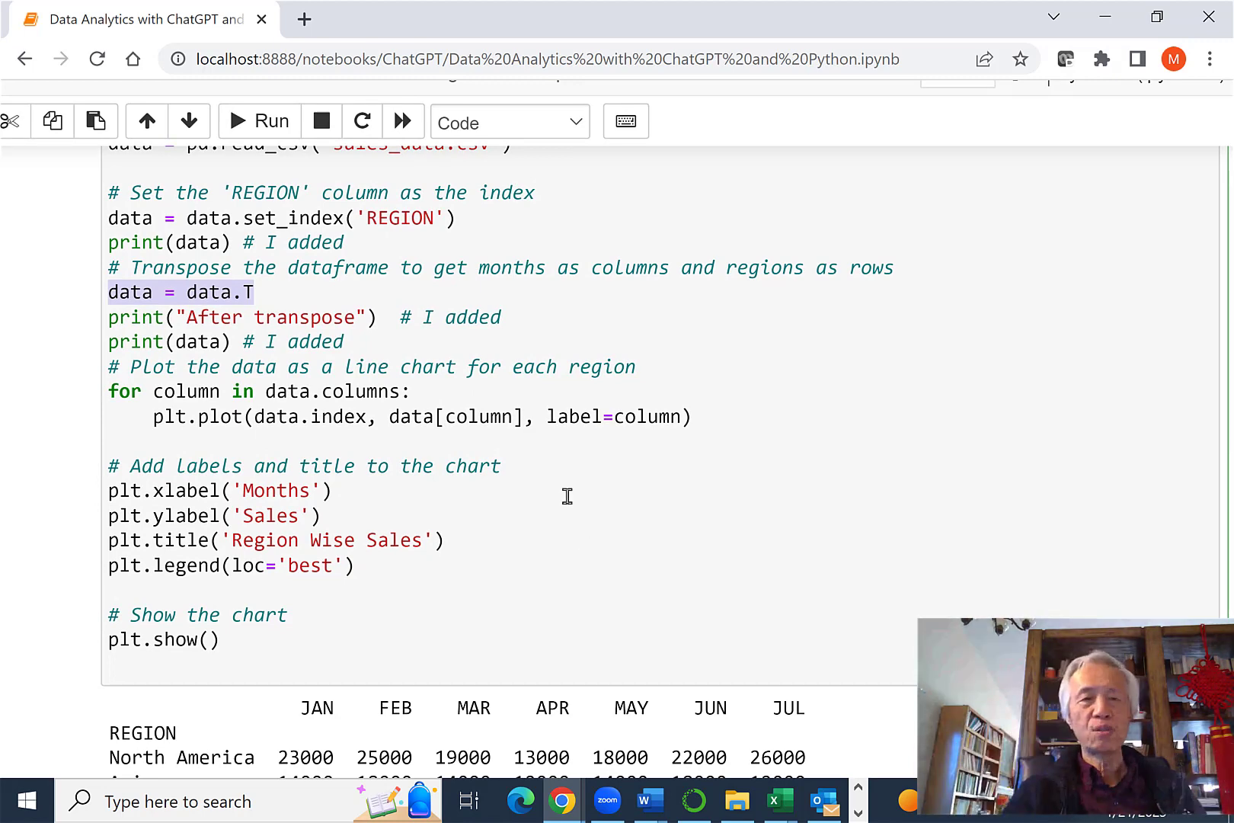
pyautogui.scroll(-1, 560, 499)
pyautogui.scroll(-1, 560, 504)
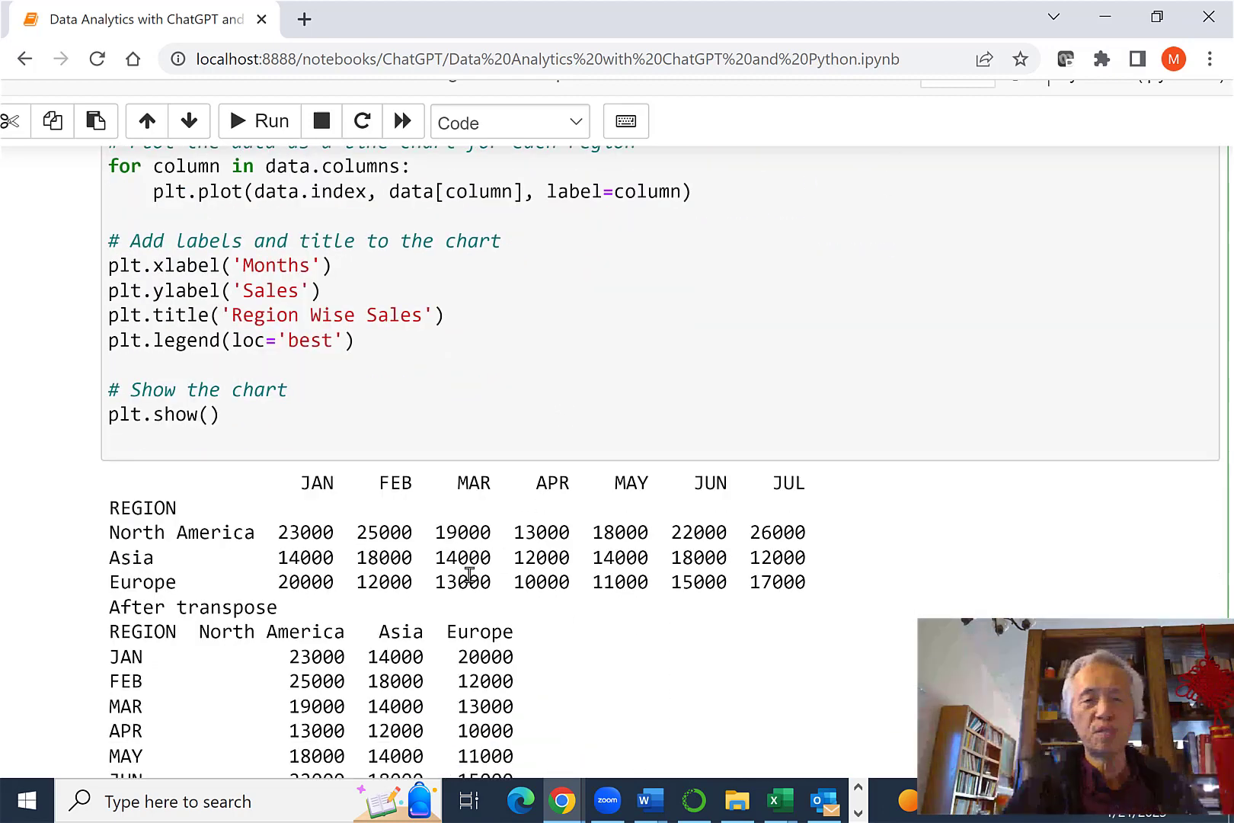
pyautogui.scroll(-2, 471, 576)
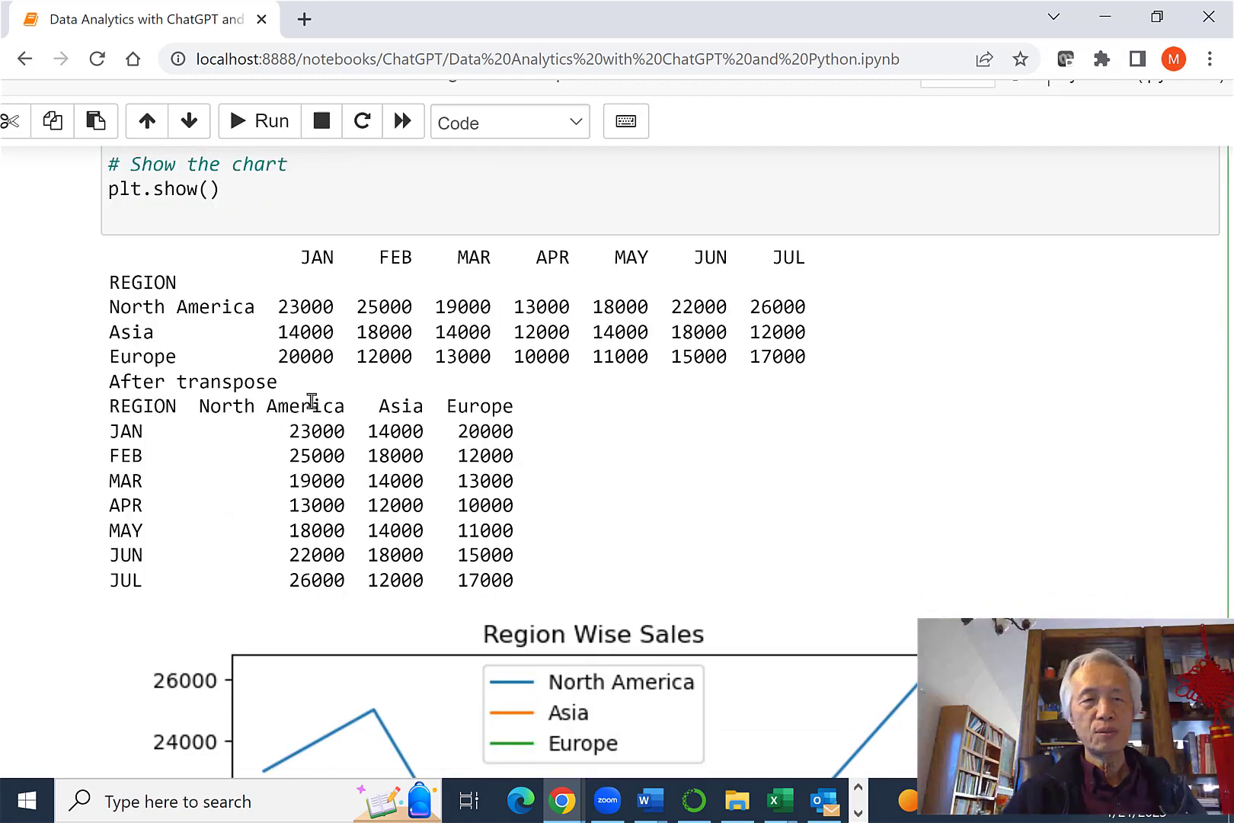
pyautogui.moveTo(278, 409); pyautogui.dragTo(327, 580)
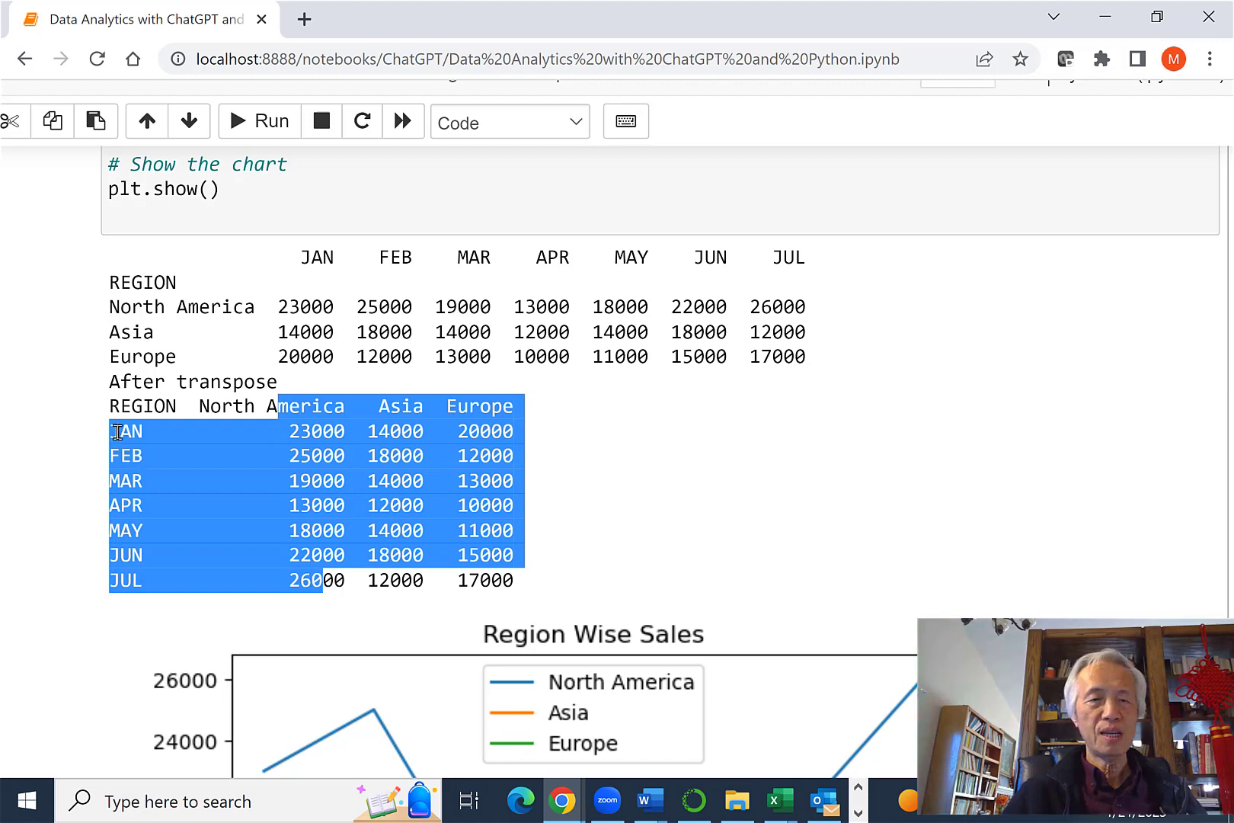
pyautogui.click(116, 431)
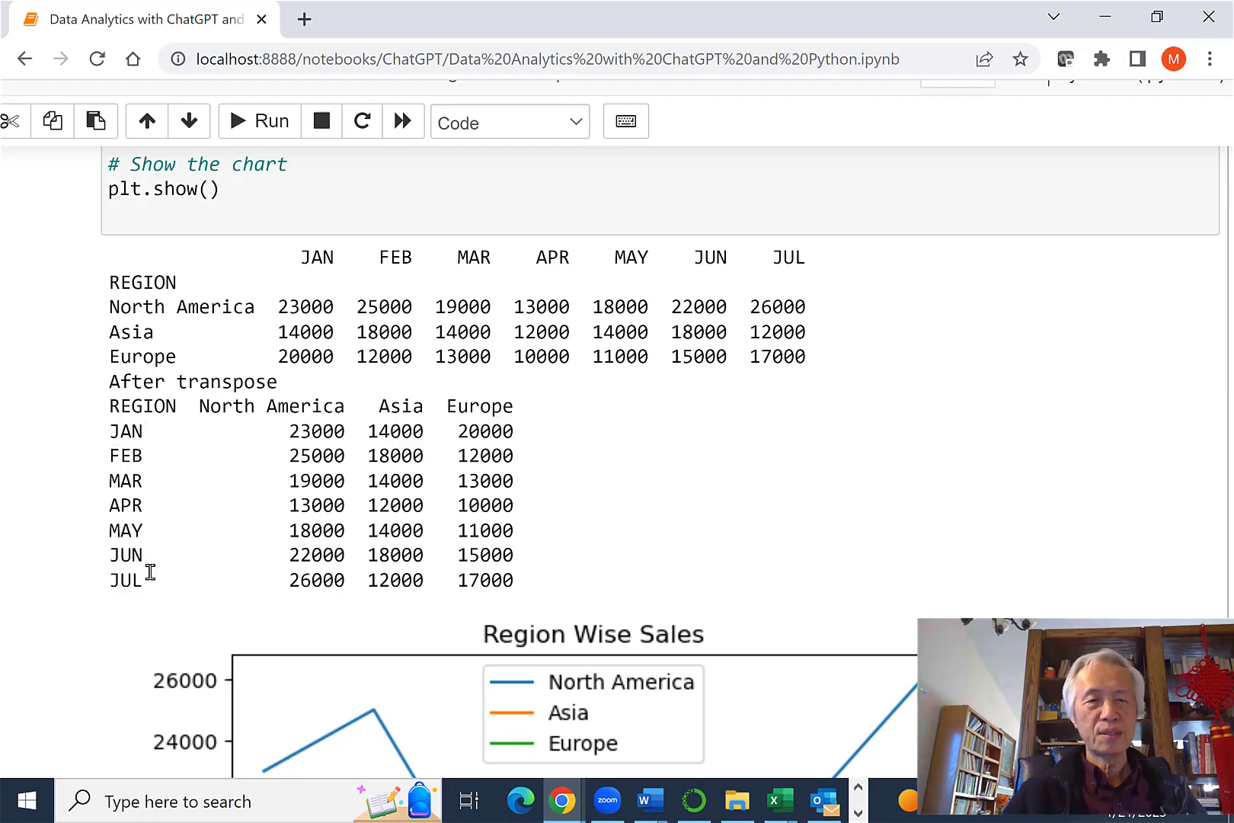
pyautogui.scroll(-2, 171, 549)
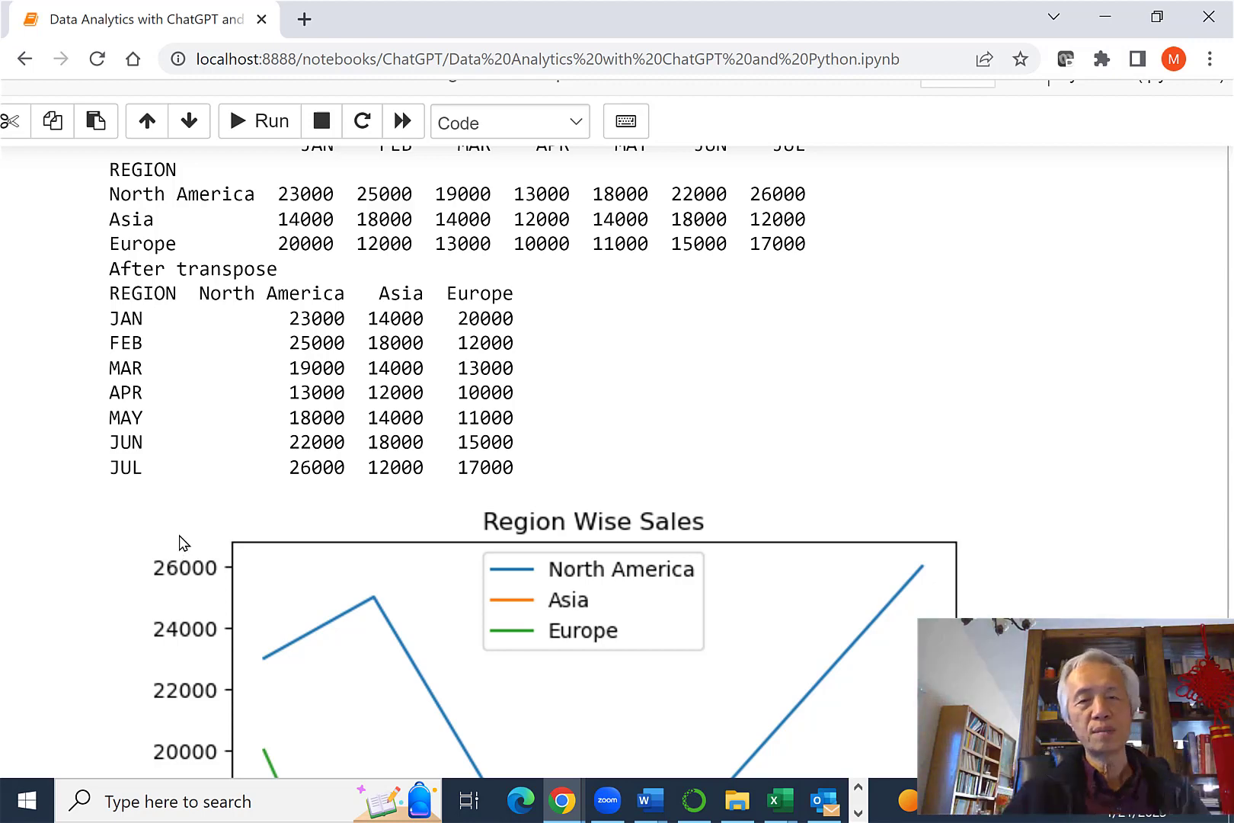
pyautogui.scroll(-1, 196, 425)
pyautogui.scroll(5, 193, 428)
pyautogui.scroll(1, 191, 427)
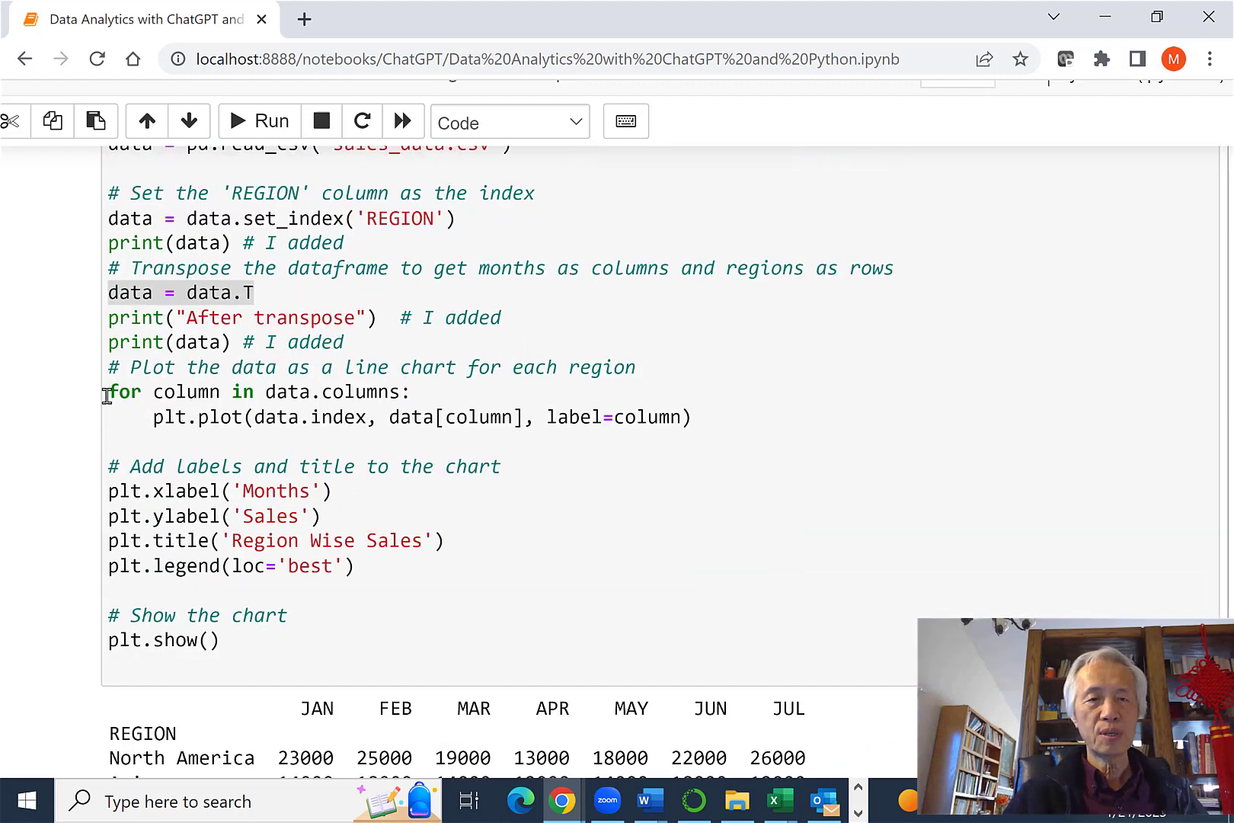
pyautogui.moveTo(111, 392); pyautogui.dragTo(722, 443)
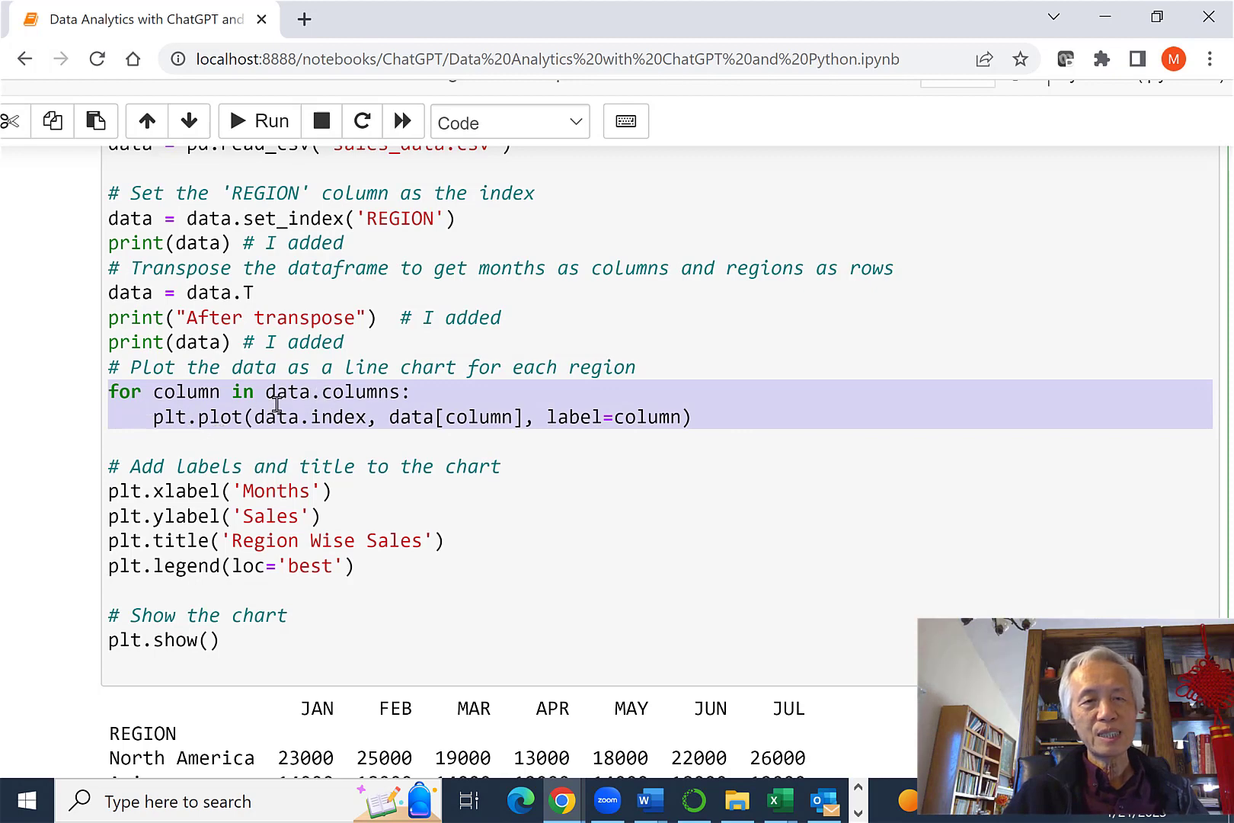
pyautogui.scroll(-5, 443, 619)
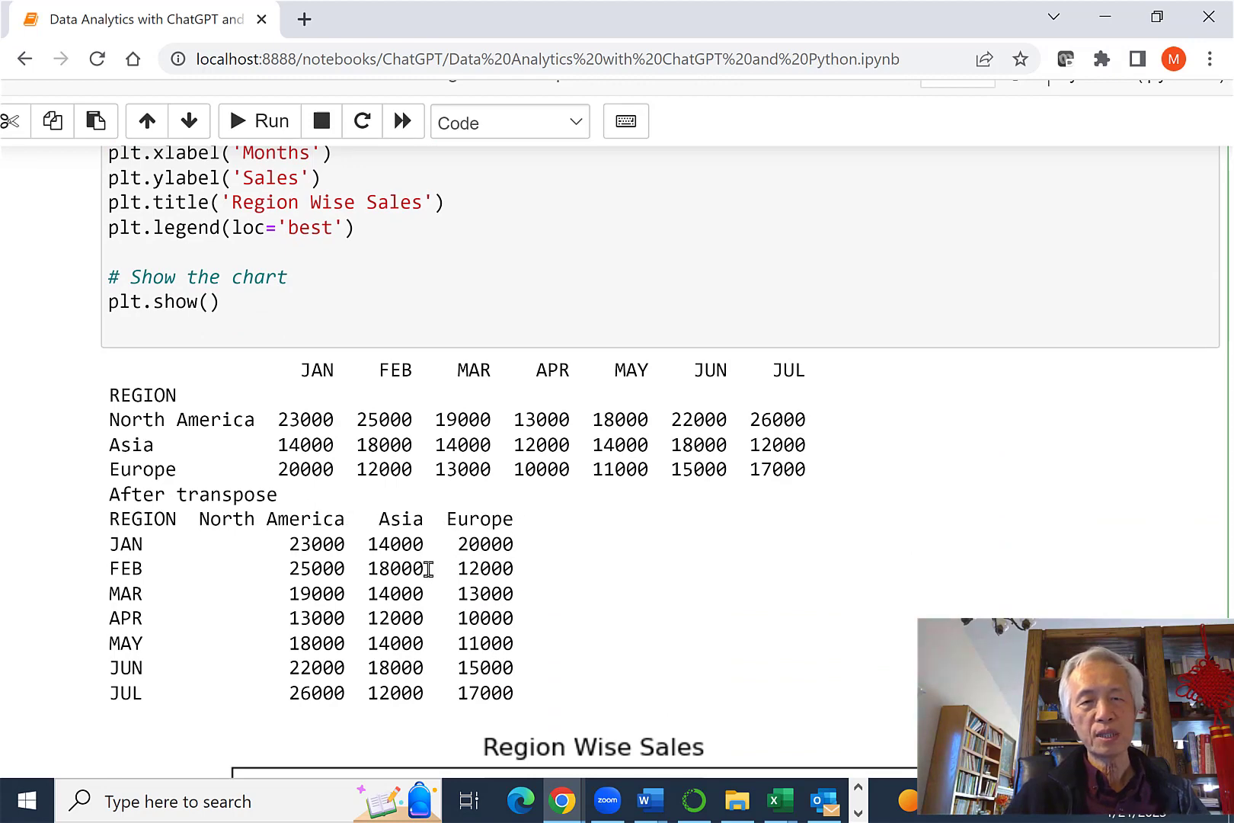
pyautogui.scroll(3, 429, 568)
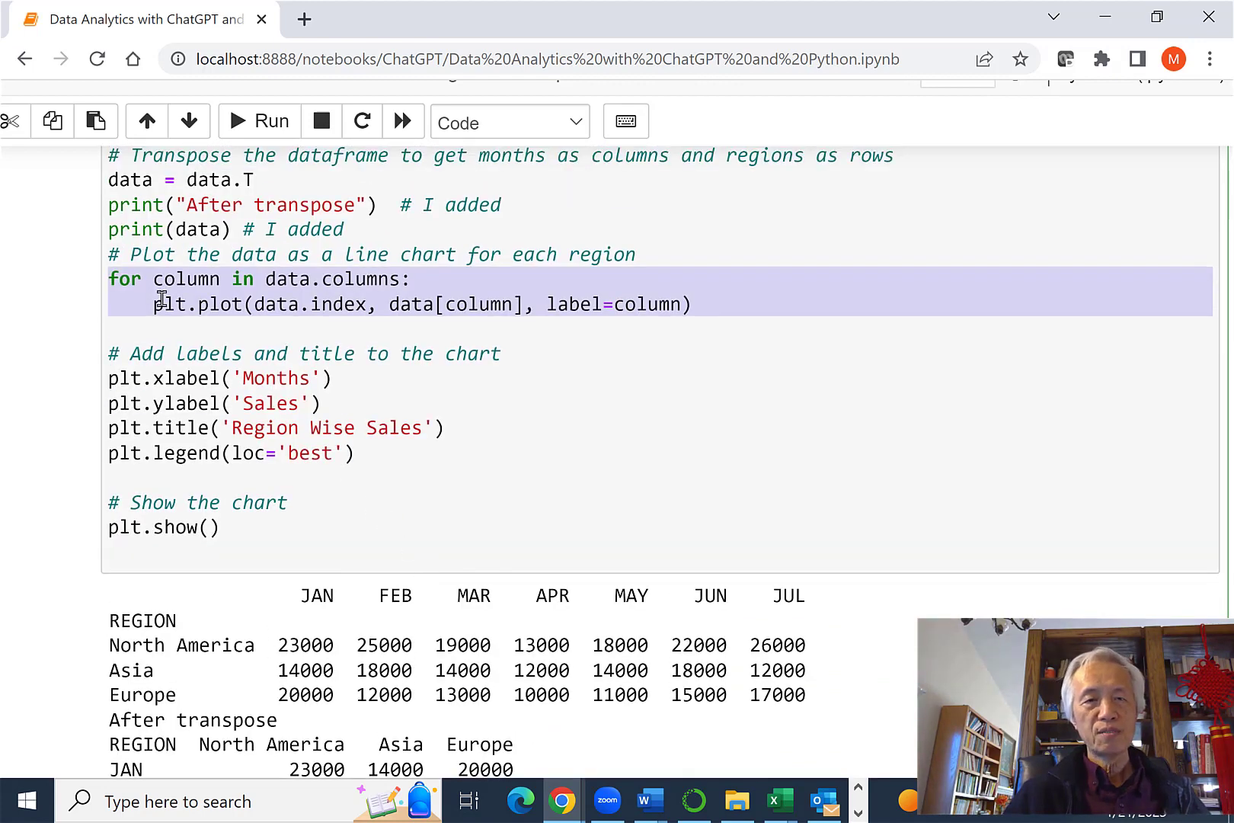
pyautogui.click(211, 286)
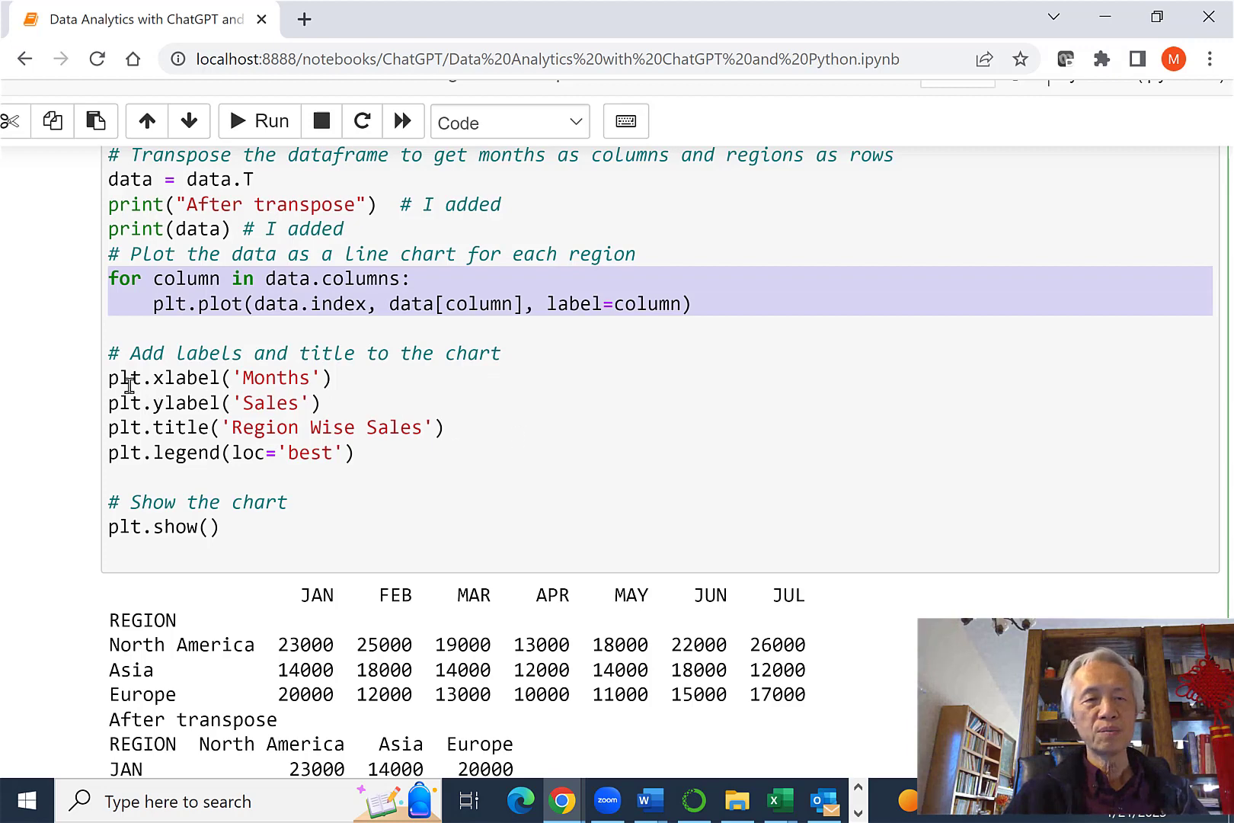
pyautogui.moveTo(109, 379); pyautogui.dragTo(366, 397)
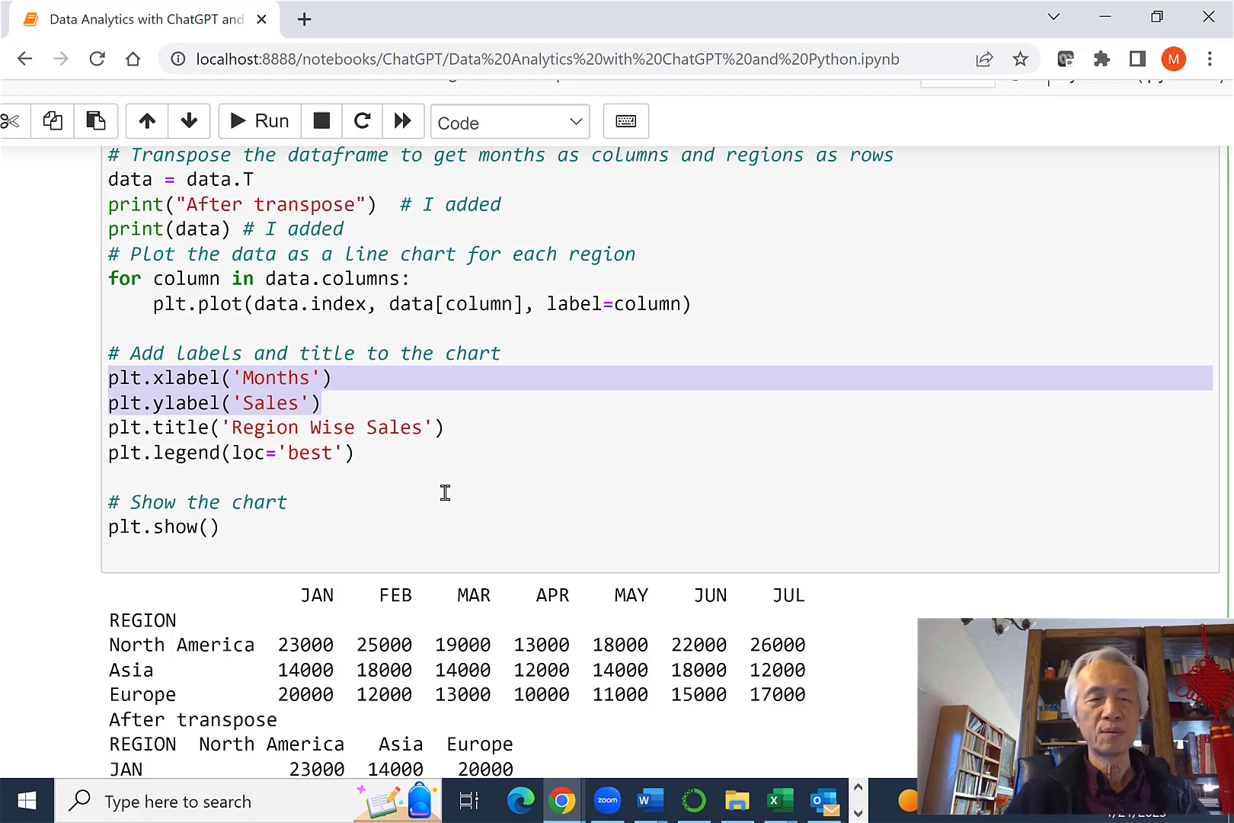
pyautogui.scroll(-3, 441, 493)
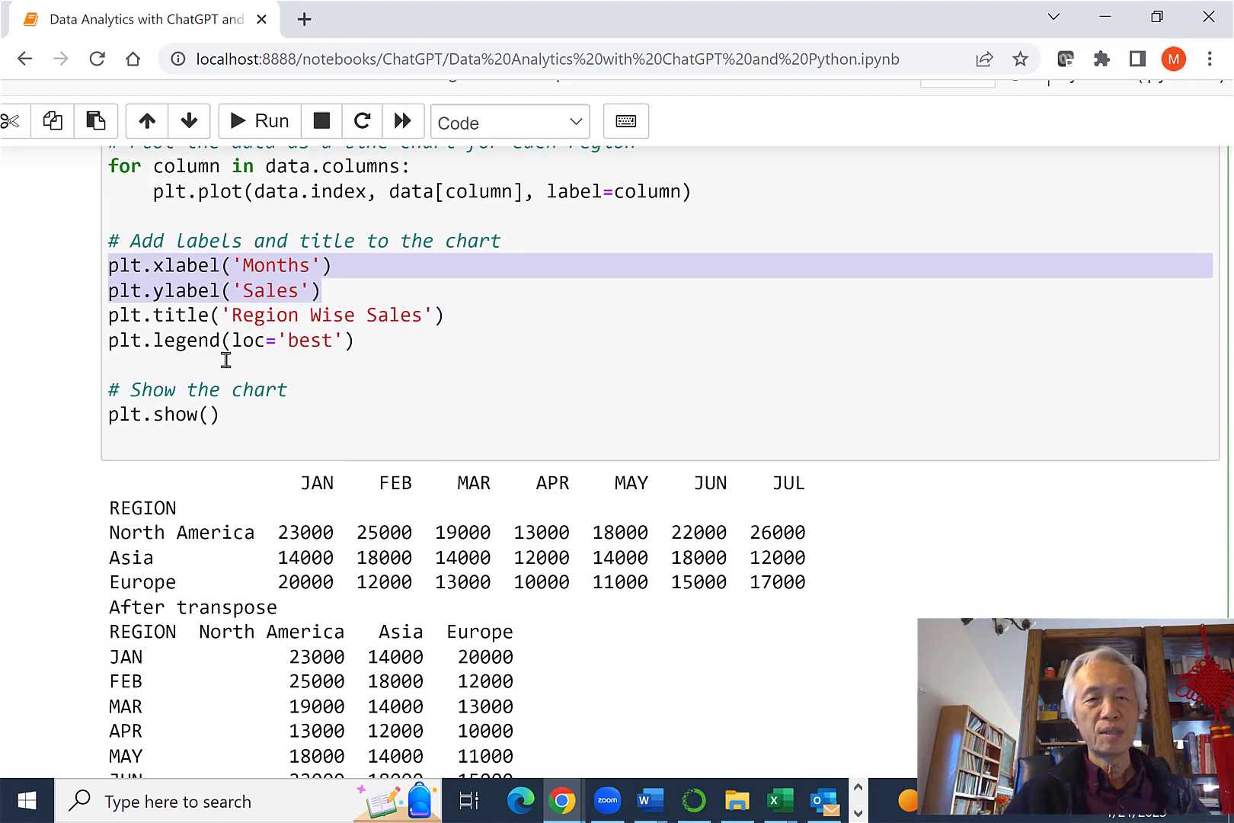
pyautogui.moveTo(231, 341); pyautogui.dragTo(357, 340)
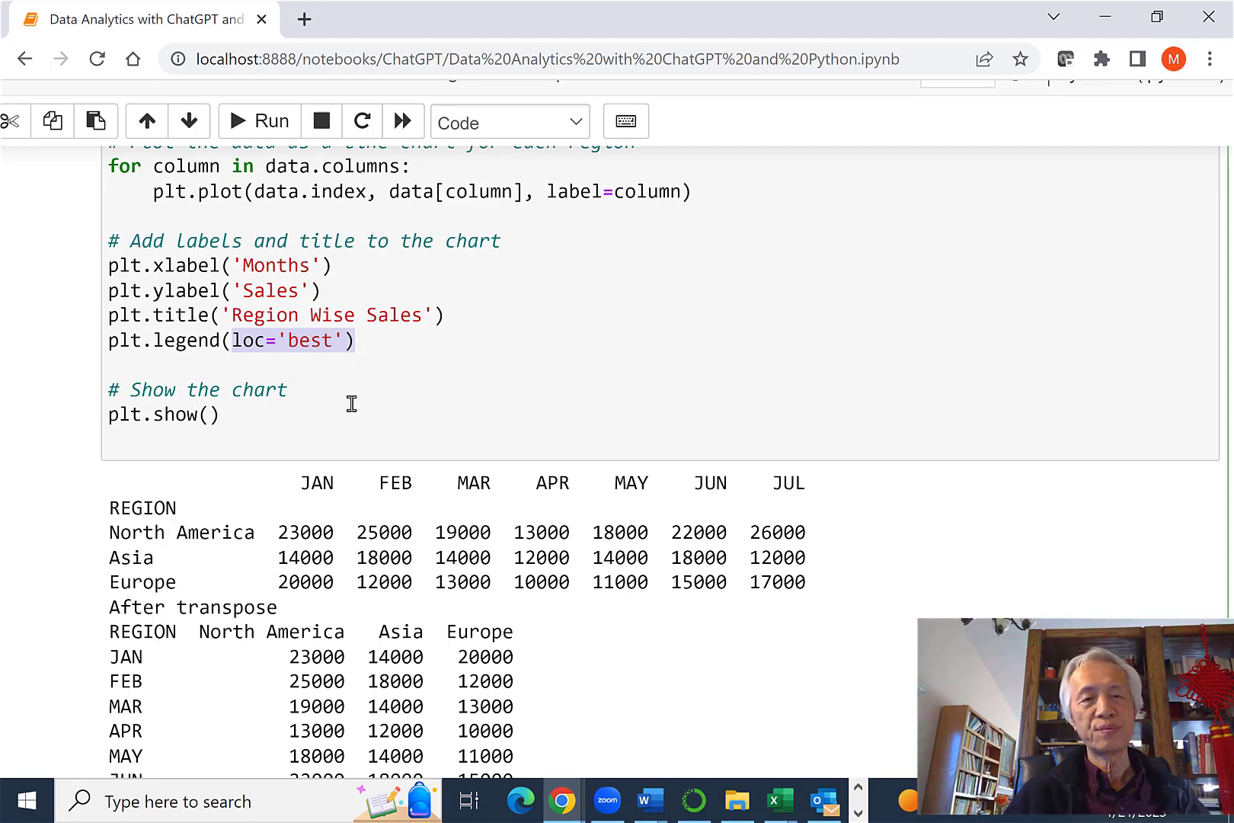
pyautogui.scroll(-1, 351, 403)
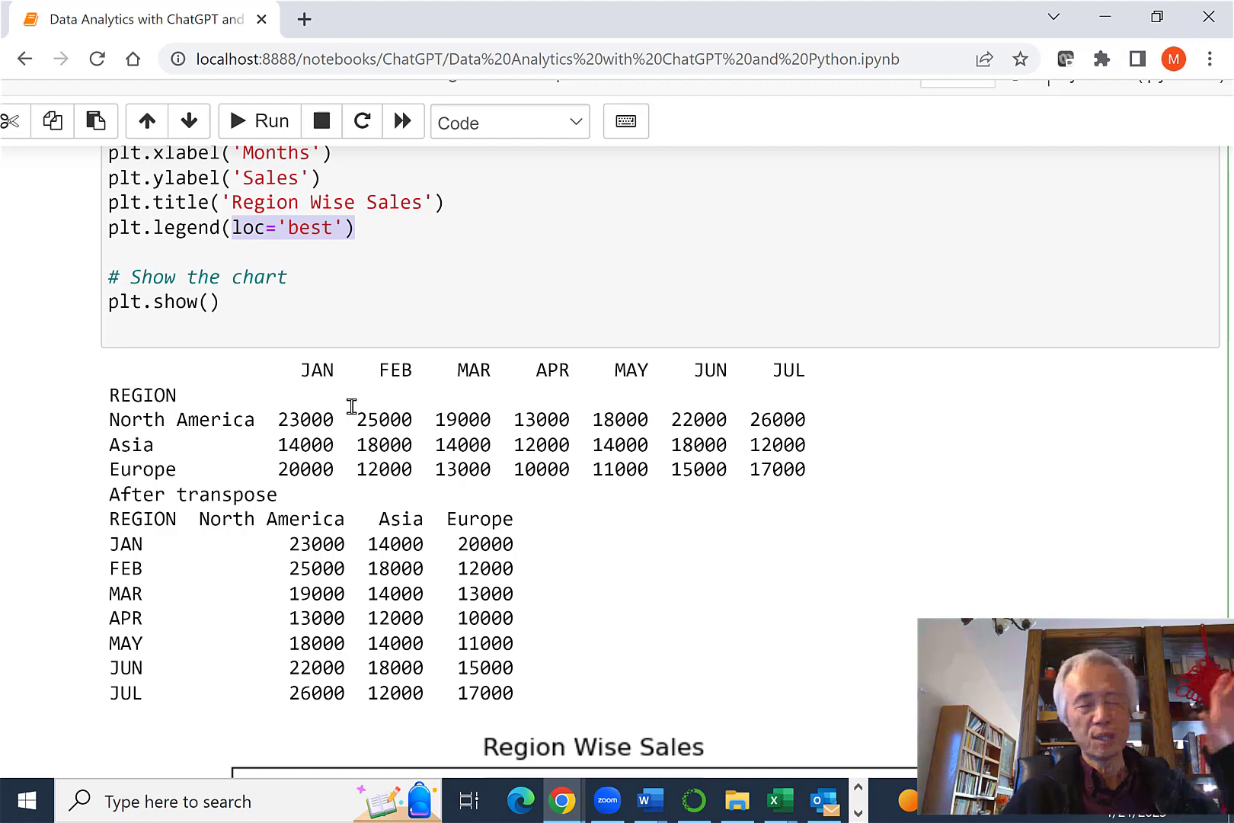
pyautogui.scroll(-3, 211, 338)
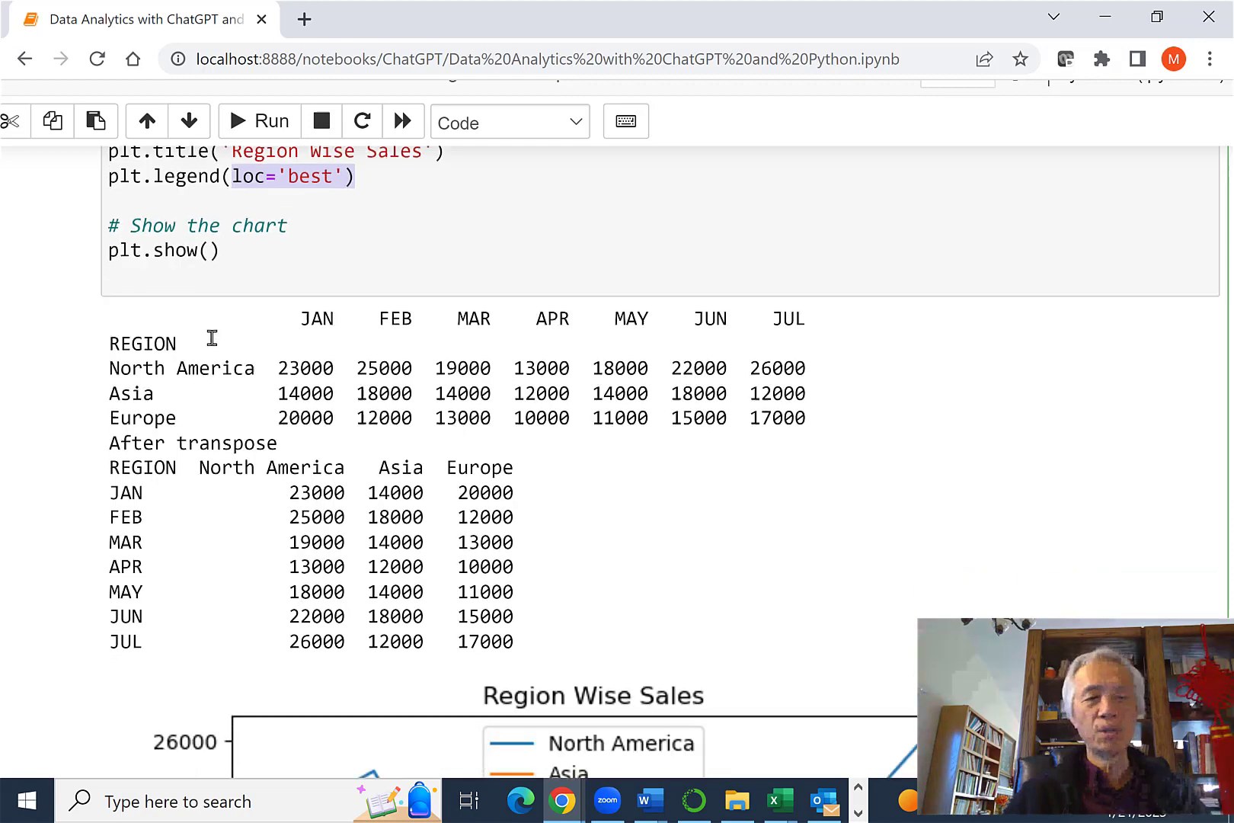
pyautogui.scroll(-4, 211, 339)
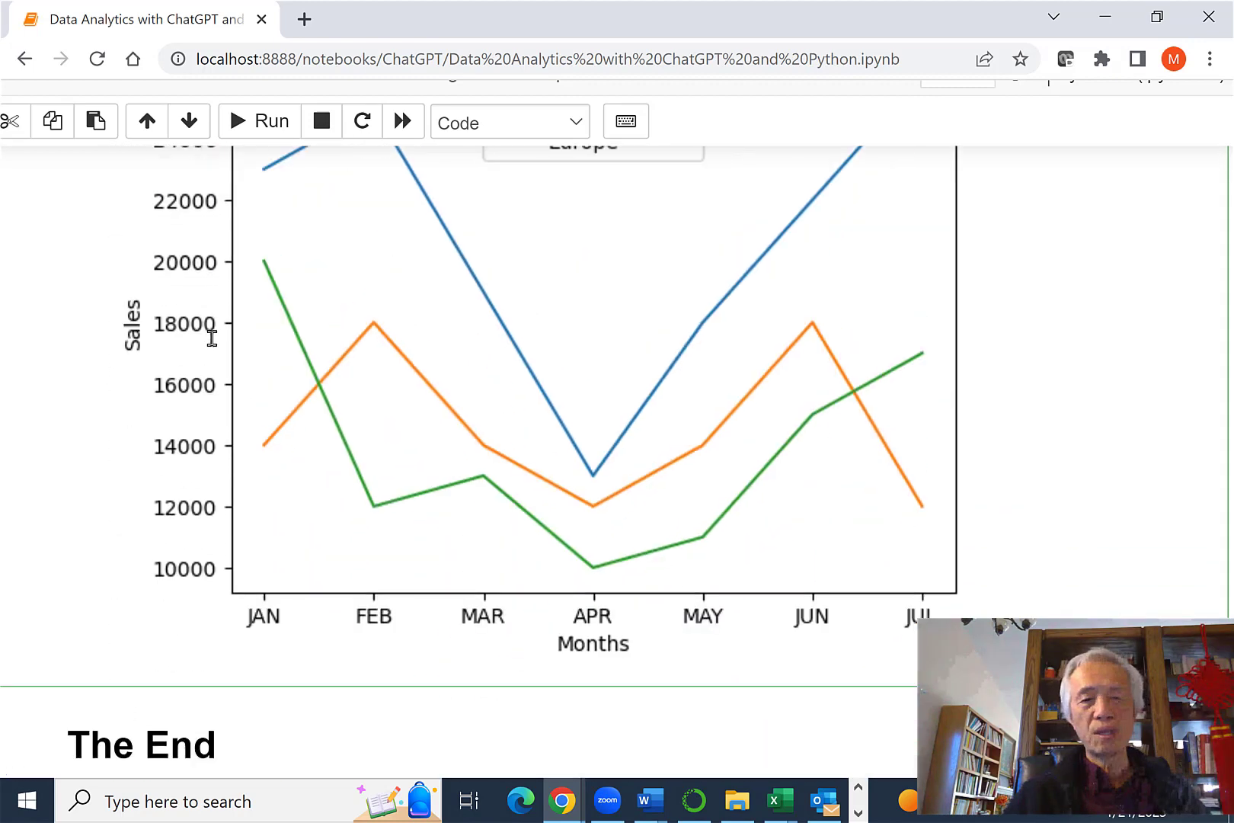
pyautogui.scroll(2, 213, 351)
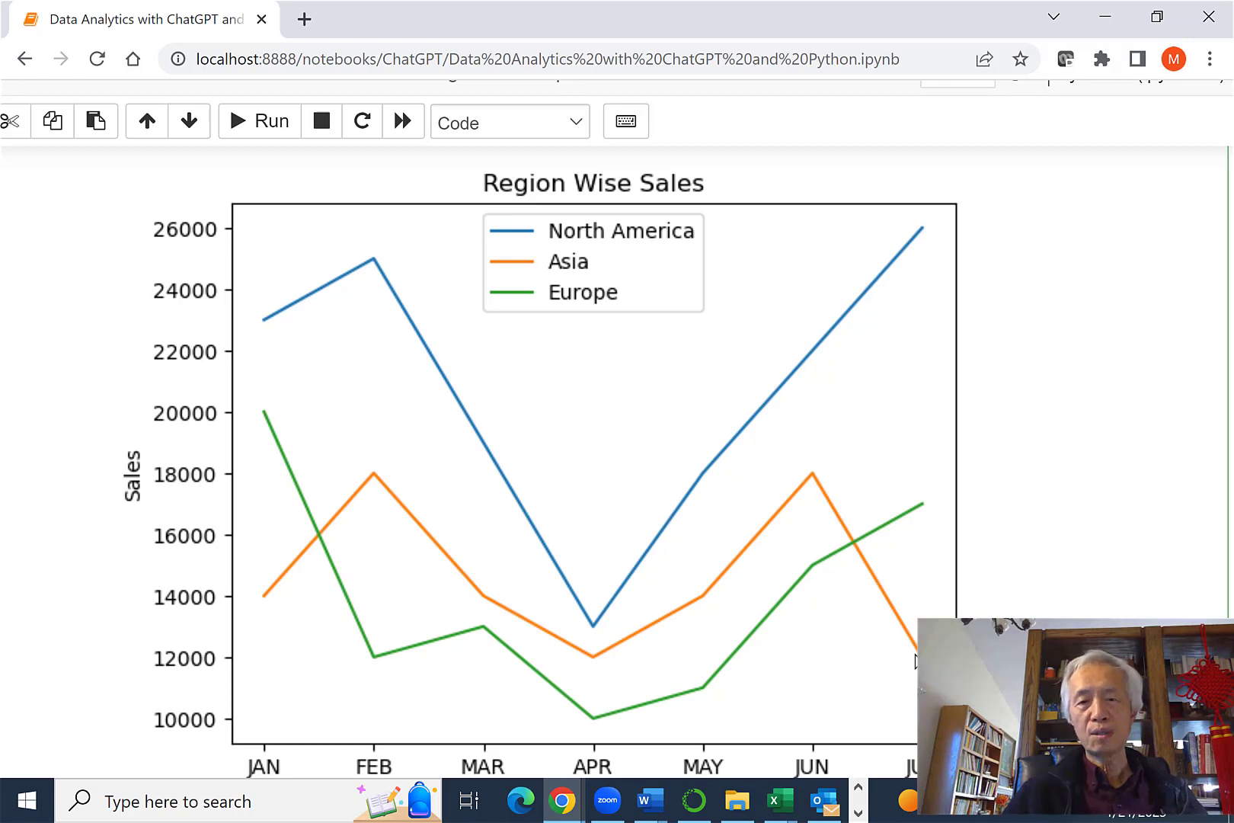
pyautogui.scroll(-5, 914, 660)
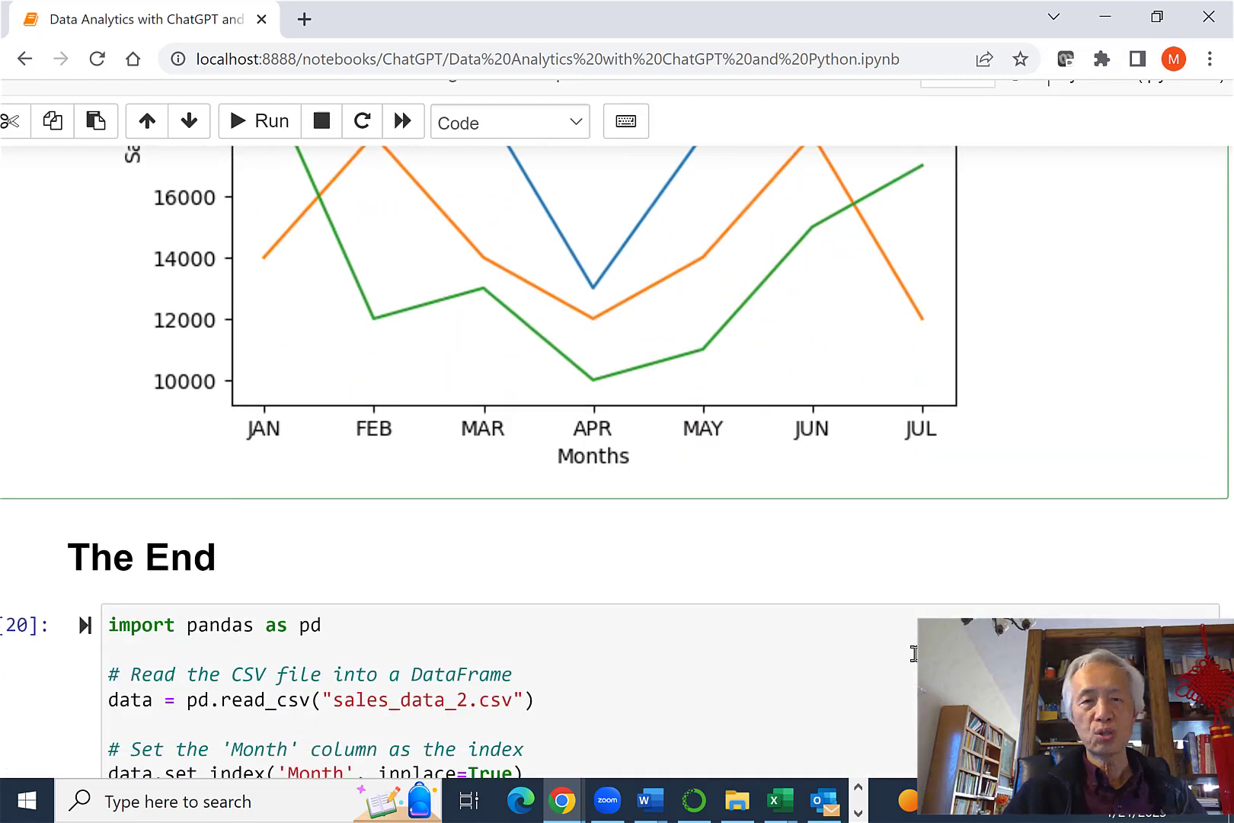
pyautogui.scroll(3, 914, 654)
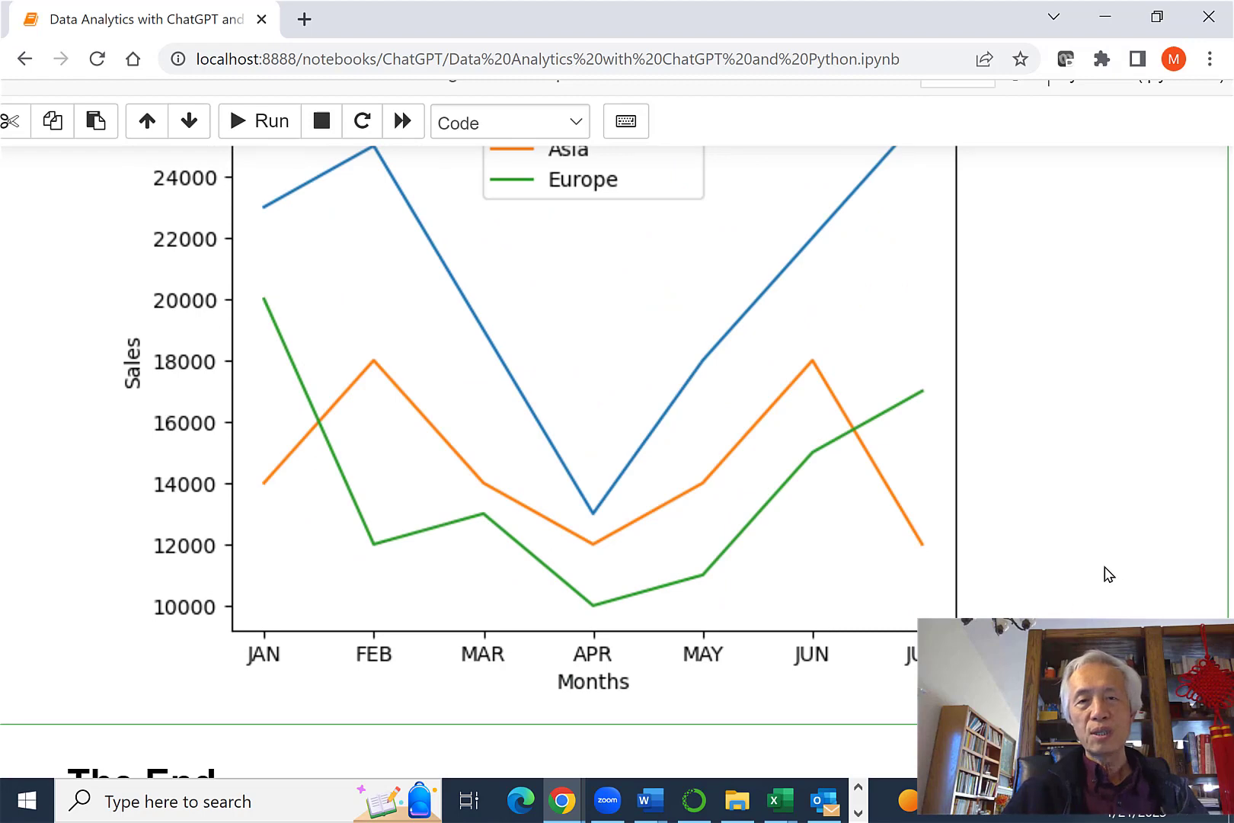